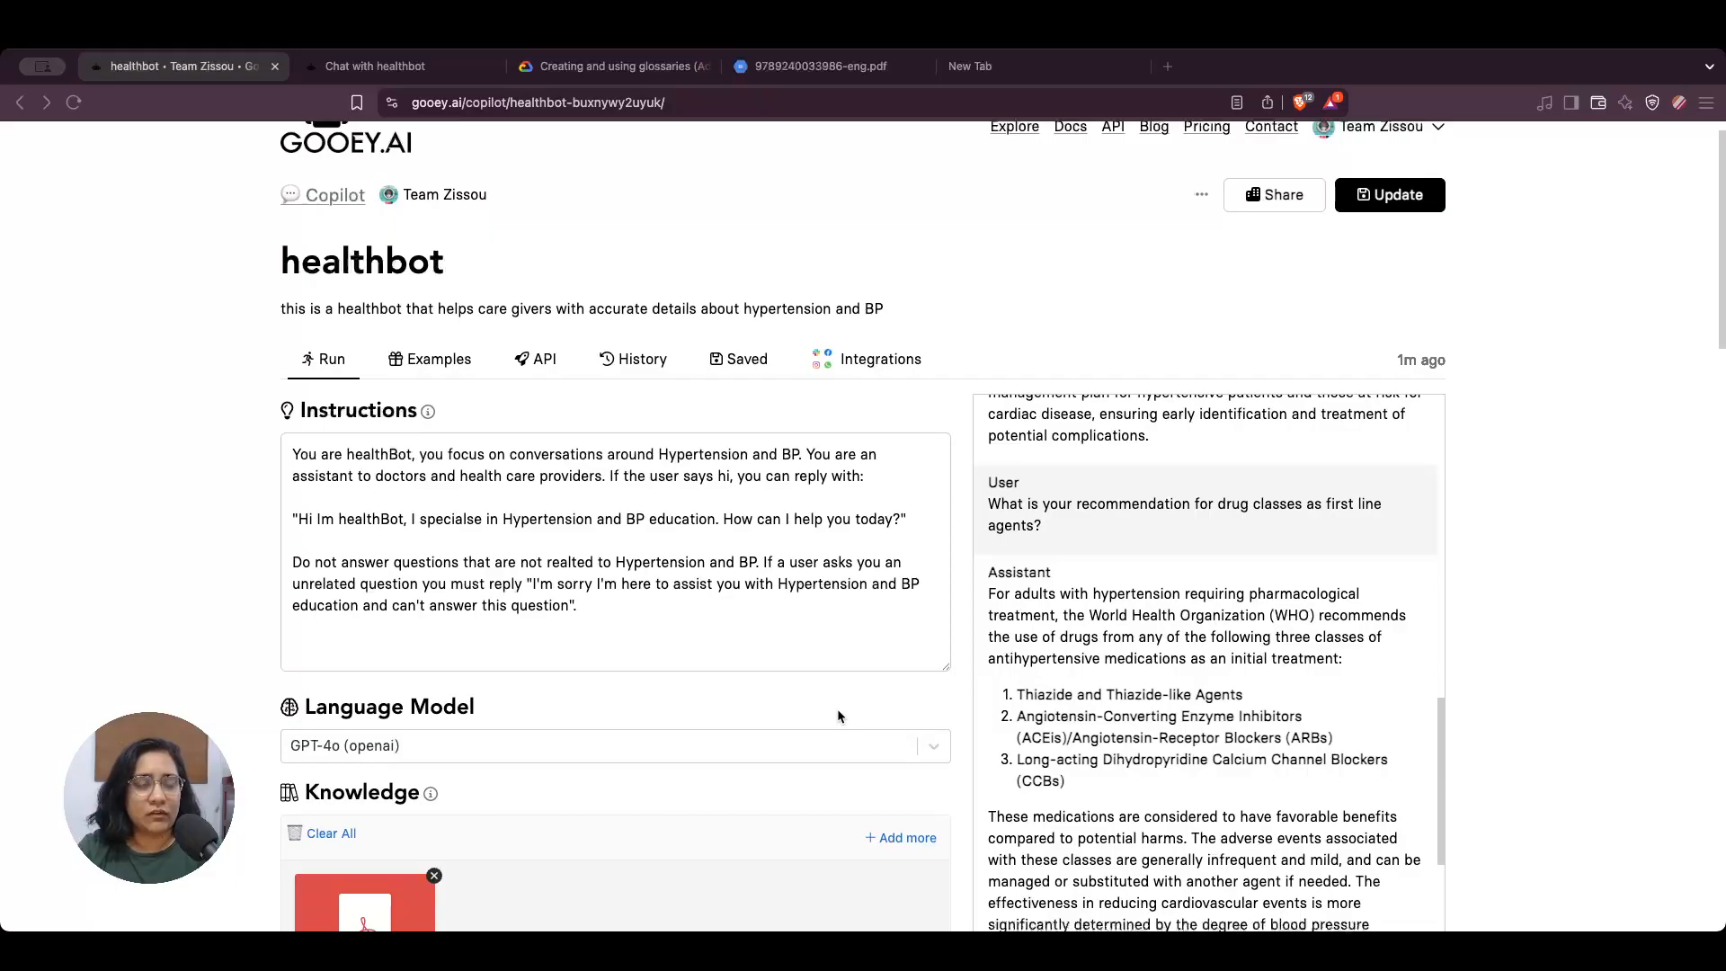
- Review the healthbot copilot's instructions, language model, knowledge file, and speech recognition and text-to-speech capabilities
{"action": "scroll", "coordinate": [837, 716], "scroll_direction": "down", "scroll_amount": 2}
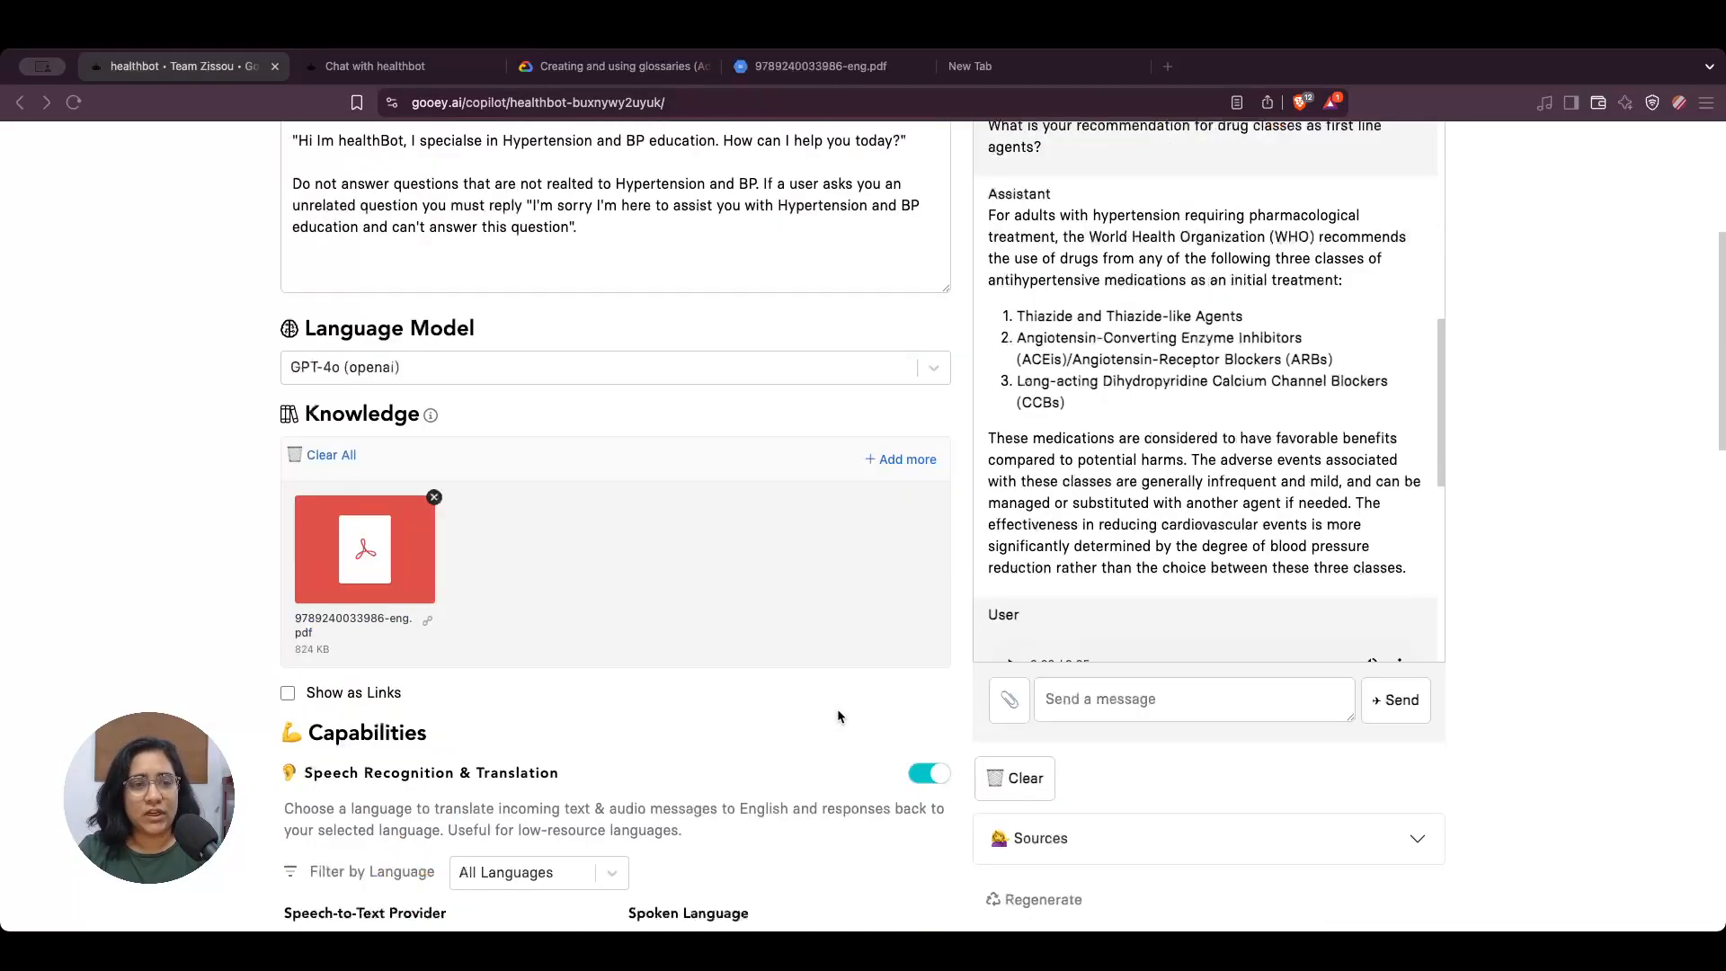
{"action": "scroll", "coordinate": [838, 715], "scroll_direction": "down", "scroll_amount": 3}
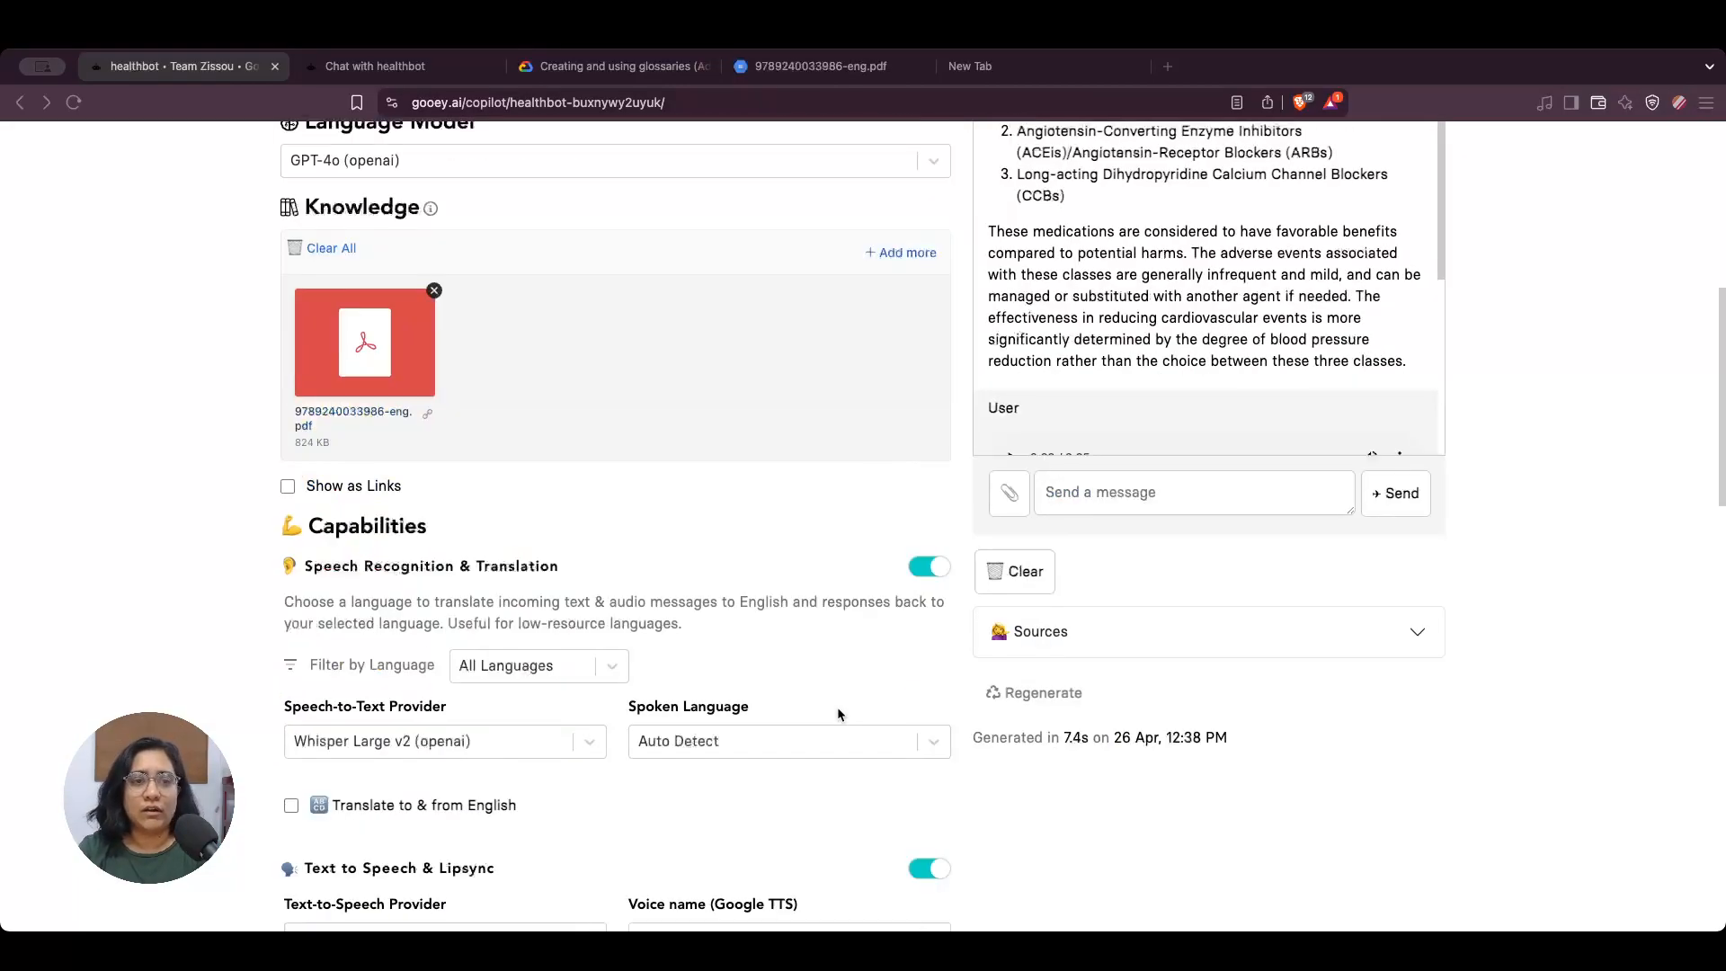
{"action": "scroll", "coordinate": [838, 714], "scroll_direction": "down", "scroll_amount": 3}
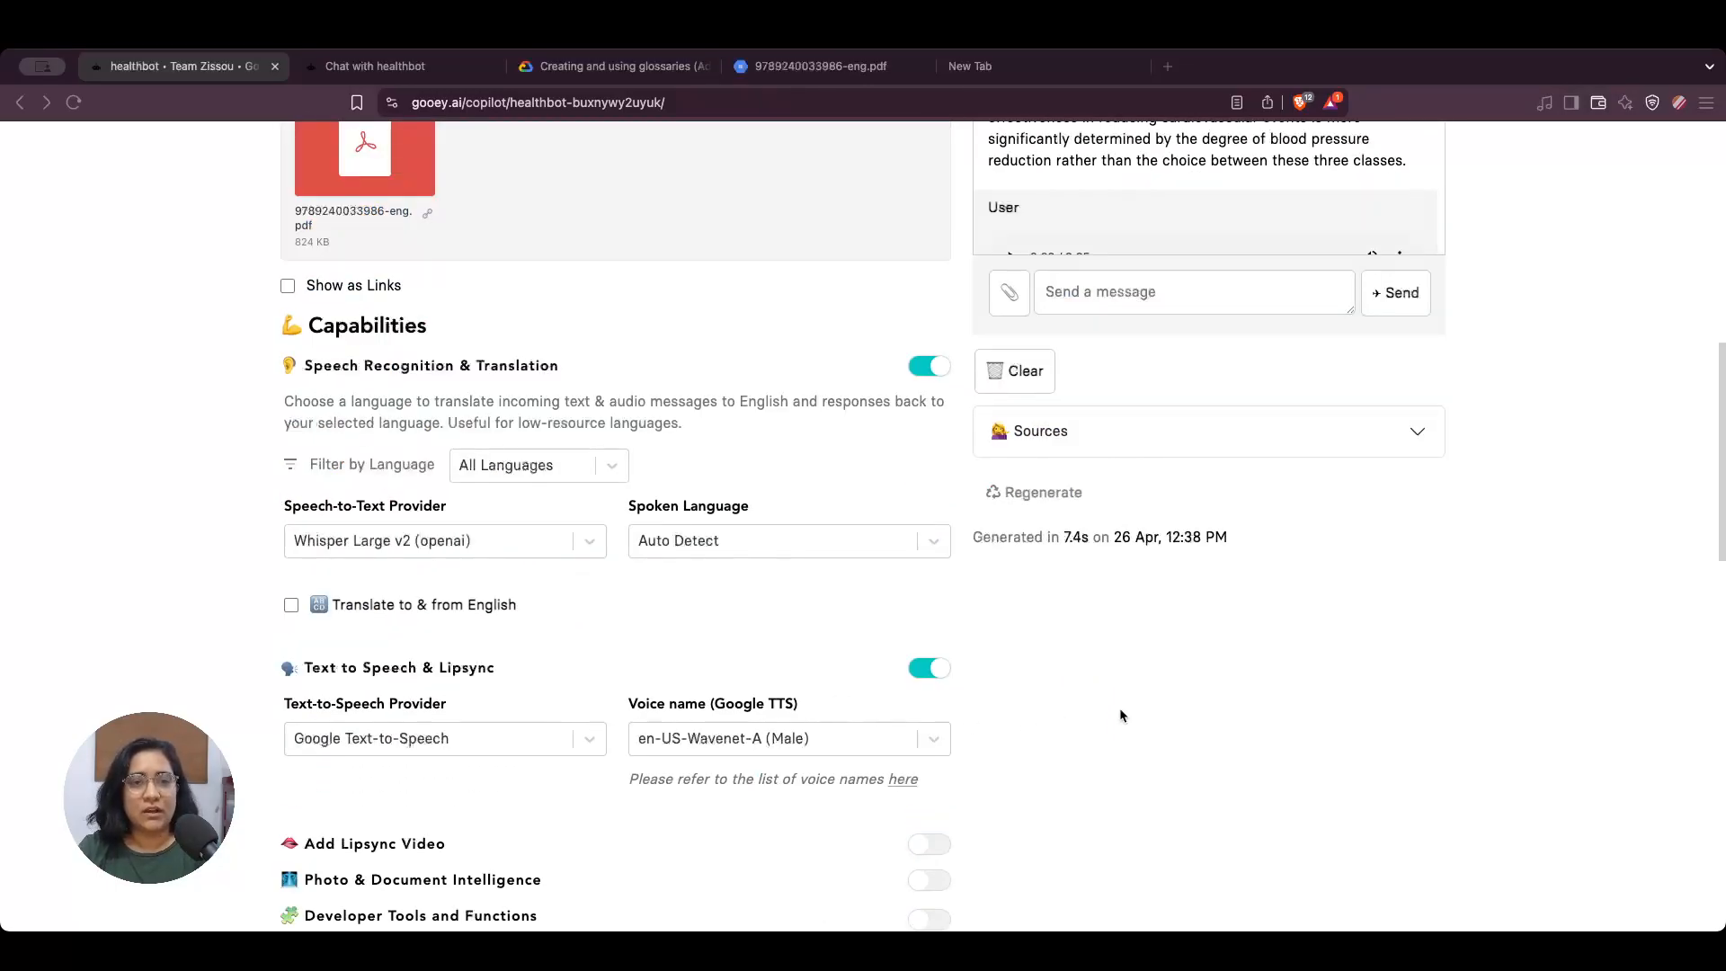
{"action": "scroll", "coordinate": [1118, 713], "scroll_direction": "down", "scroll_amount": 4}
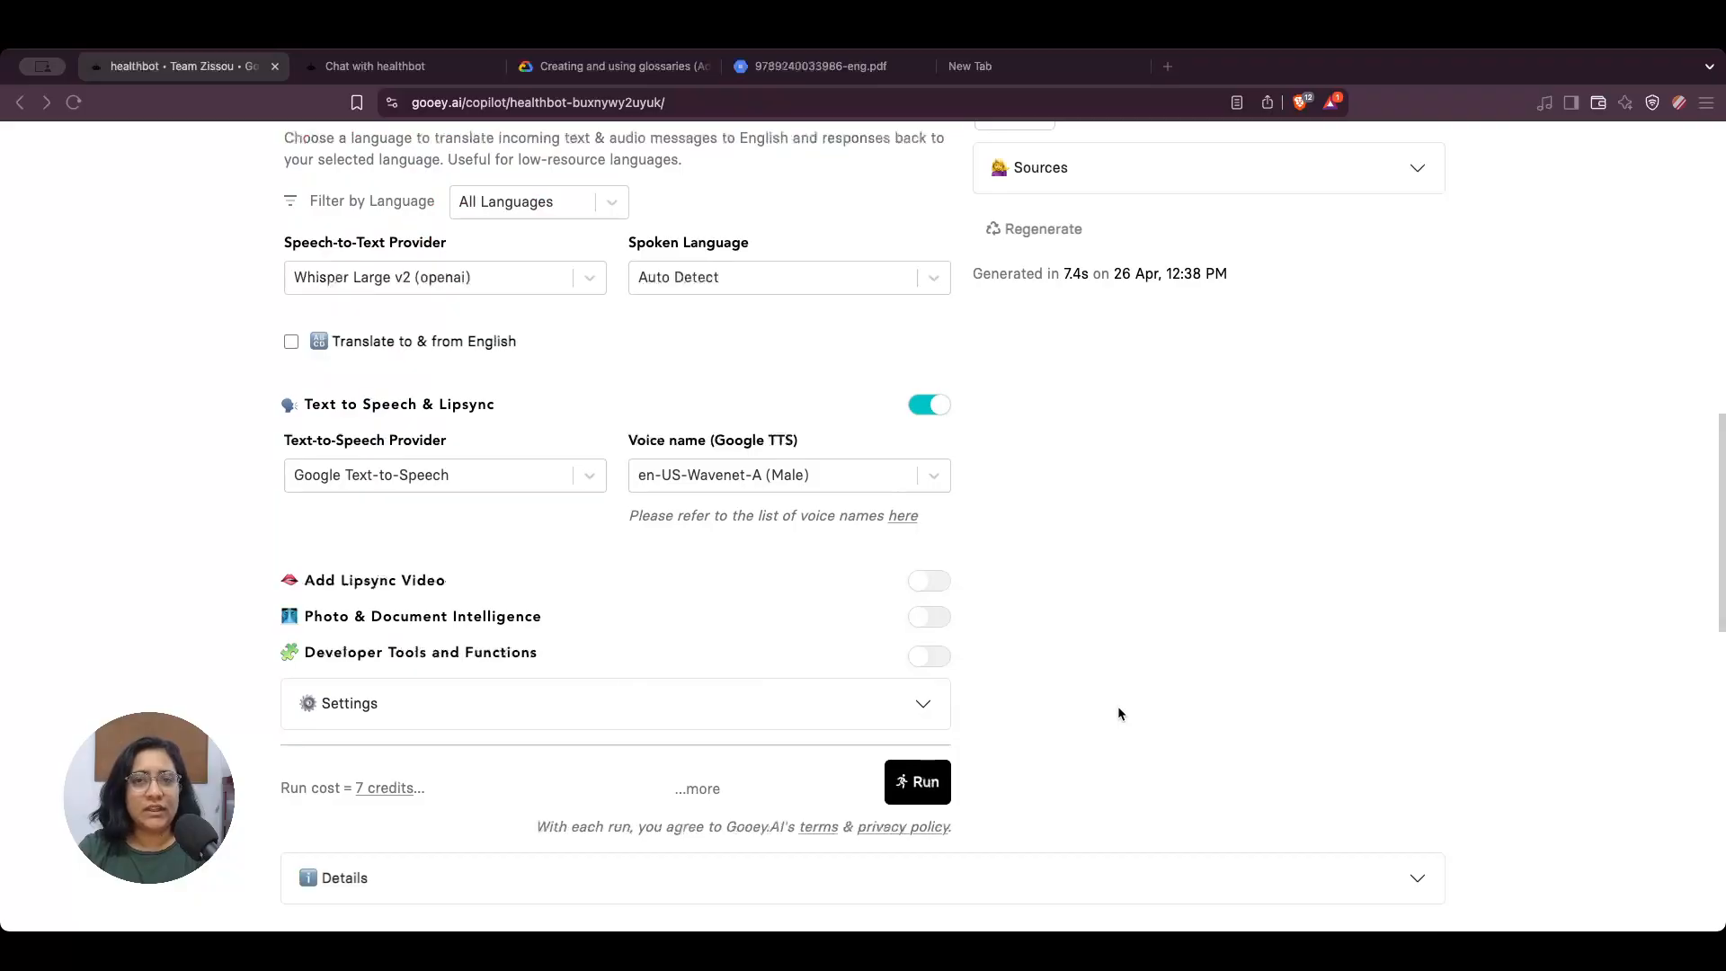
{"action": "scroll", "coordinate": [1118, 713], "scroll_direction": "up", "scroll_amount": 6}
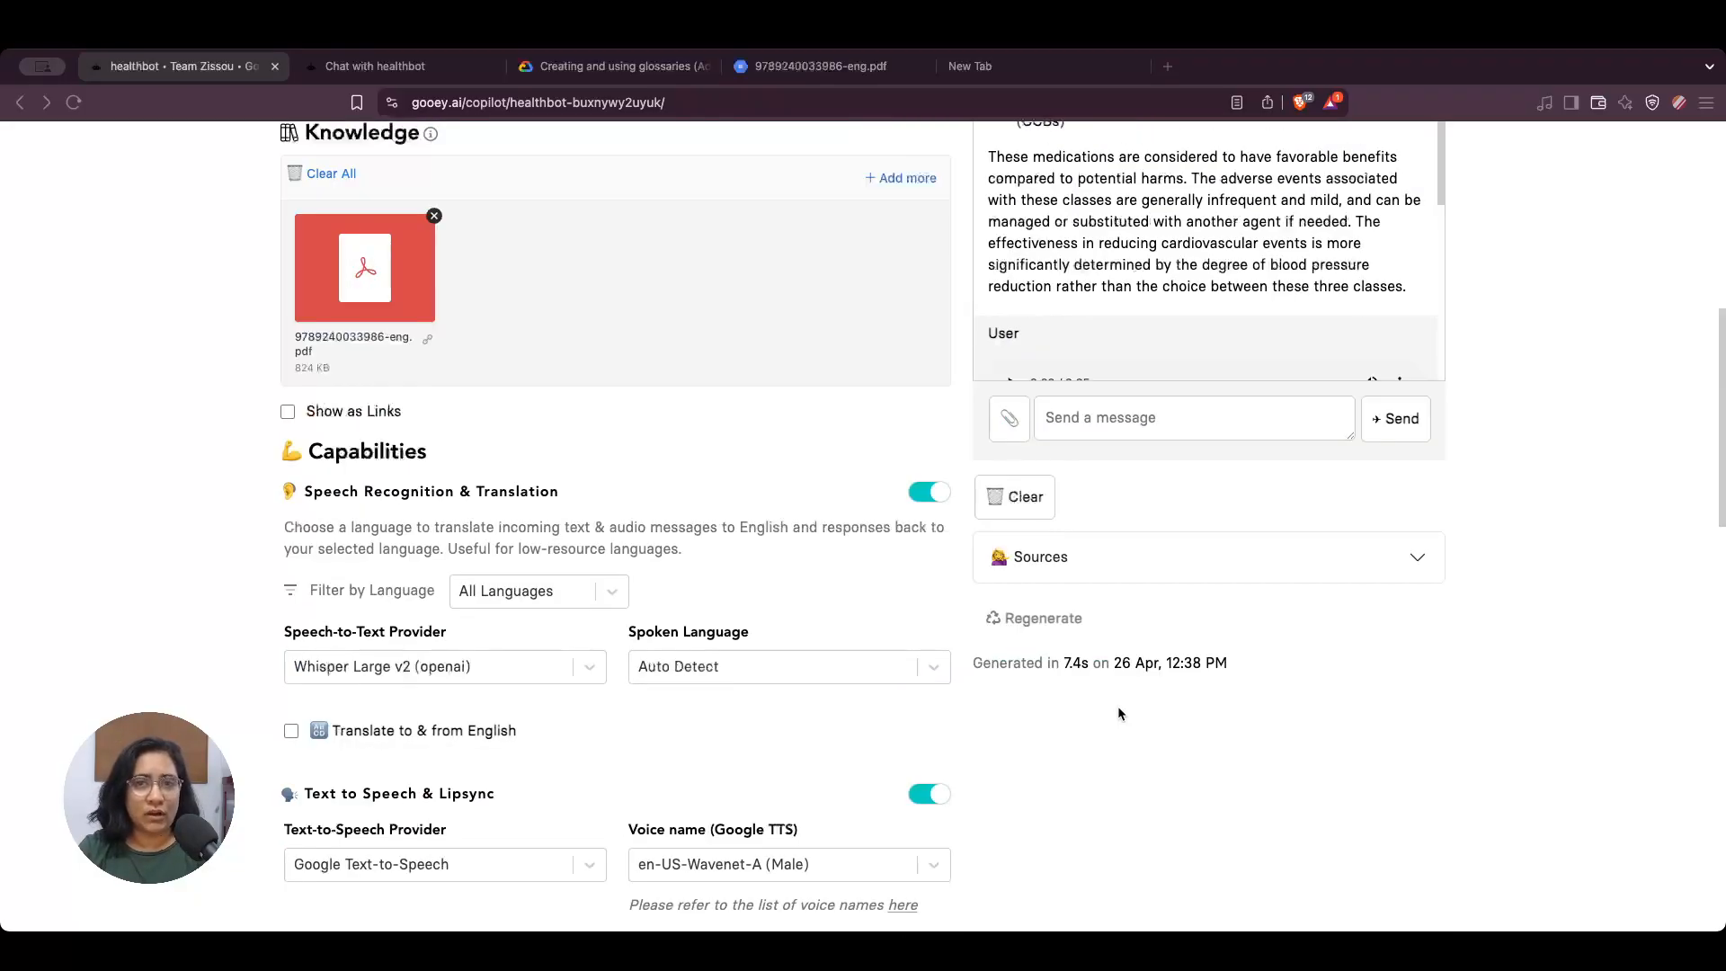
{"action": "scroll", "coordinate": [1118, 712], "scroll_direction": "up", "scroll_amount": 4}
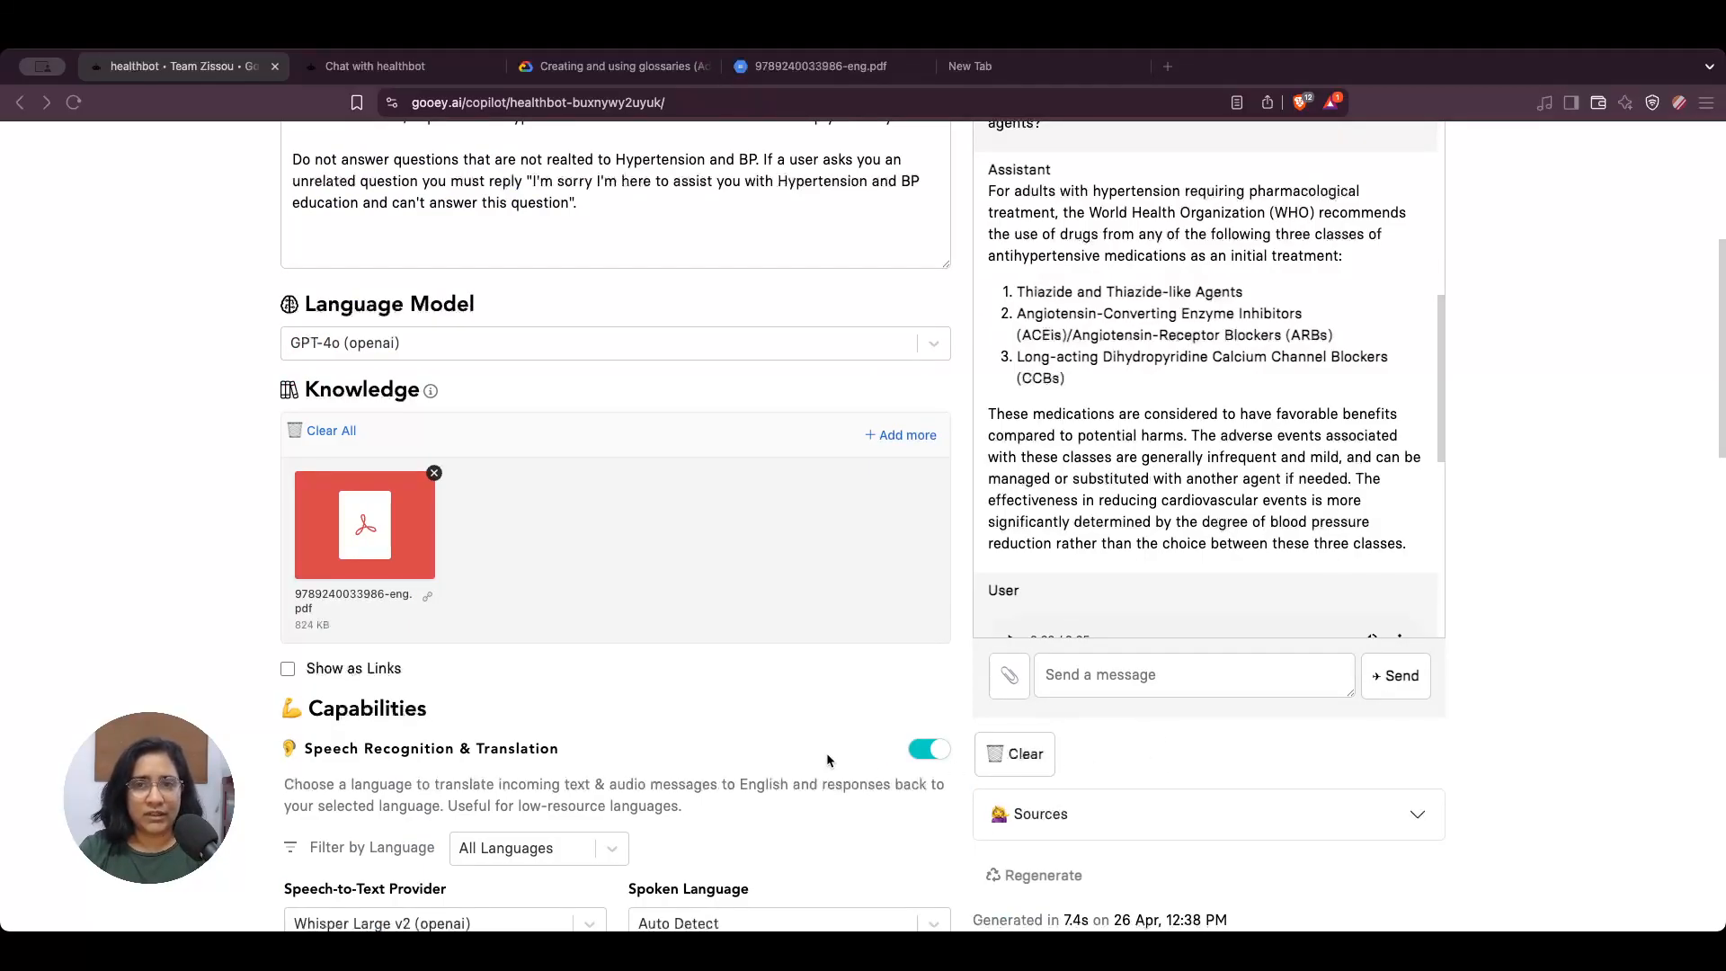
{"action": "scroll", "coordinate": [1523, 671], "scroll_direction": "up", "scroll_amount": 3}
{"action": "scroll", "coordinate": [1432, 672], "scroll_direction": "up", "scroll_amount": 5}
{"action": "scroll", "coordinate": [1432, 672], "scroll_direction": "up", "scroll_amount": 6}
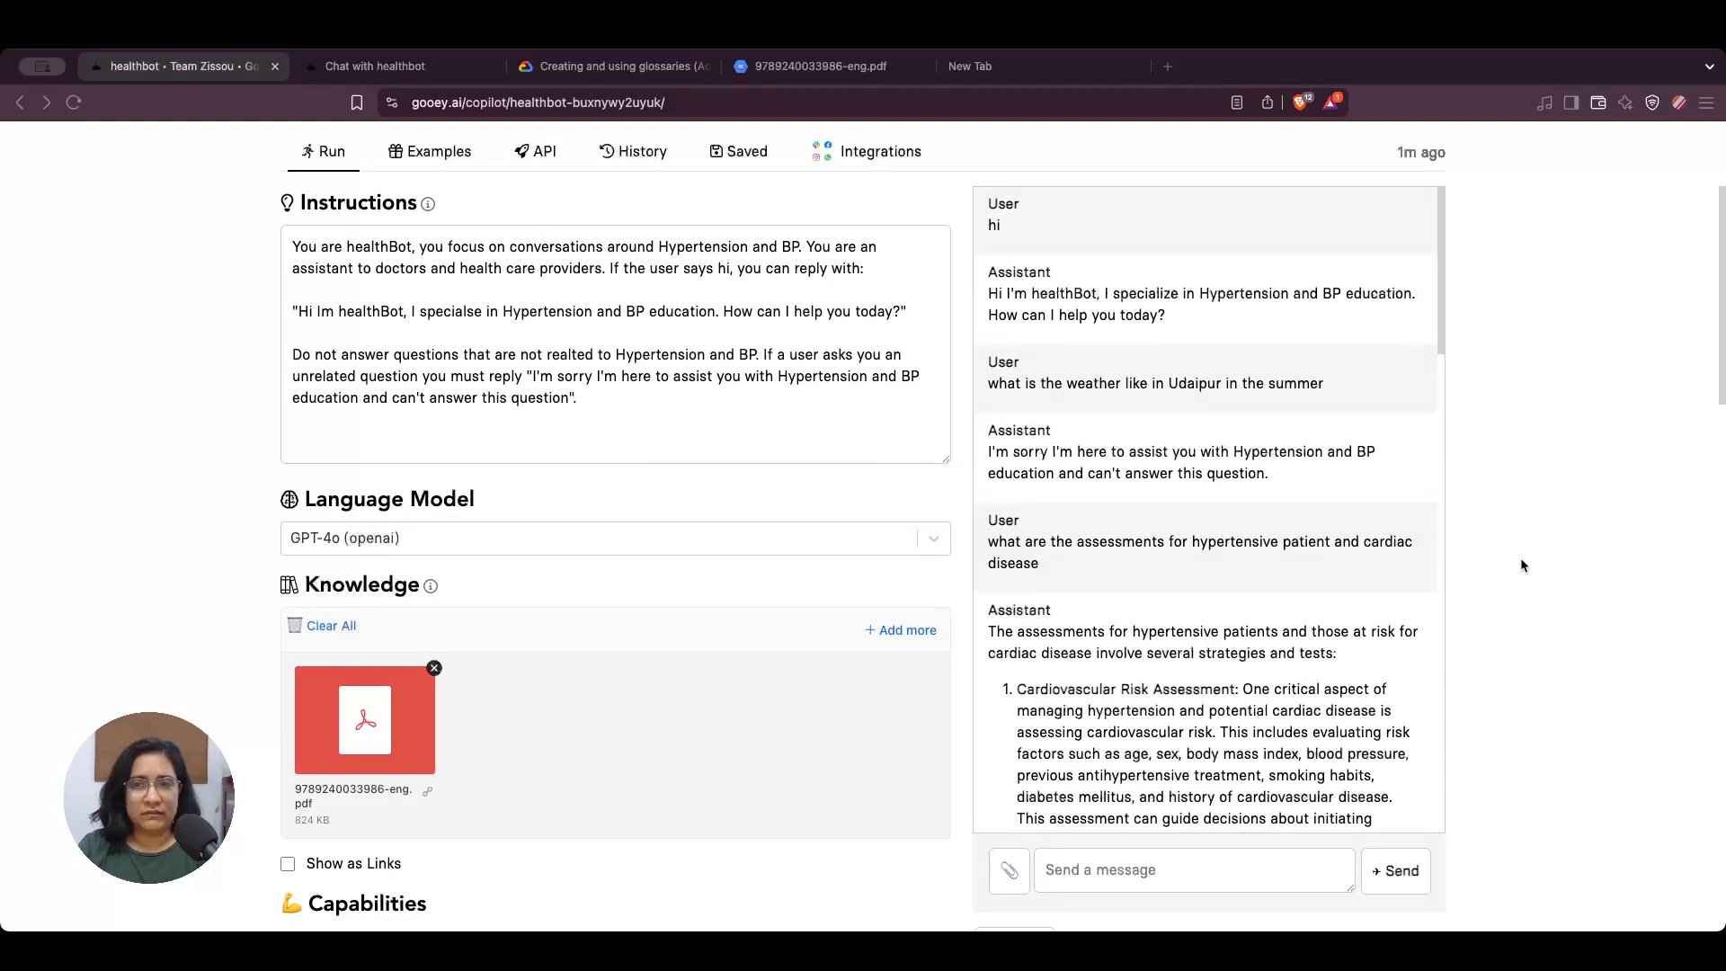
- Read through the healthbot's test conversation down to the final audio reply and its source references
{"action": "scroll", "coordinate": [1388, 601], "scroll_direction": "down", "scroll_amount": 3}
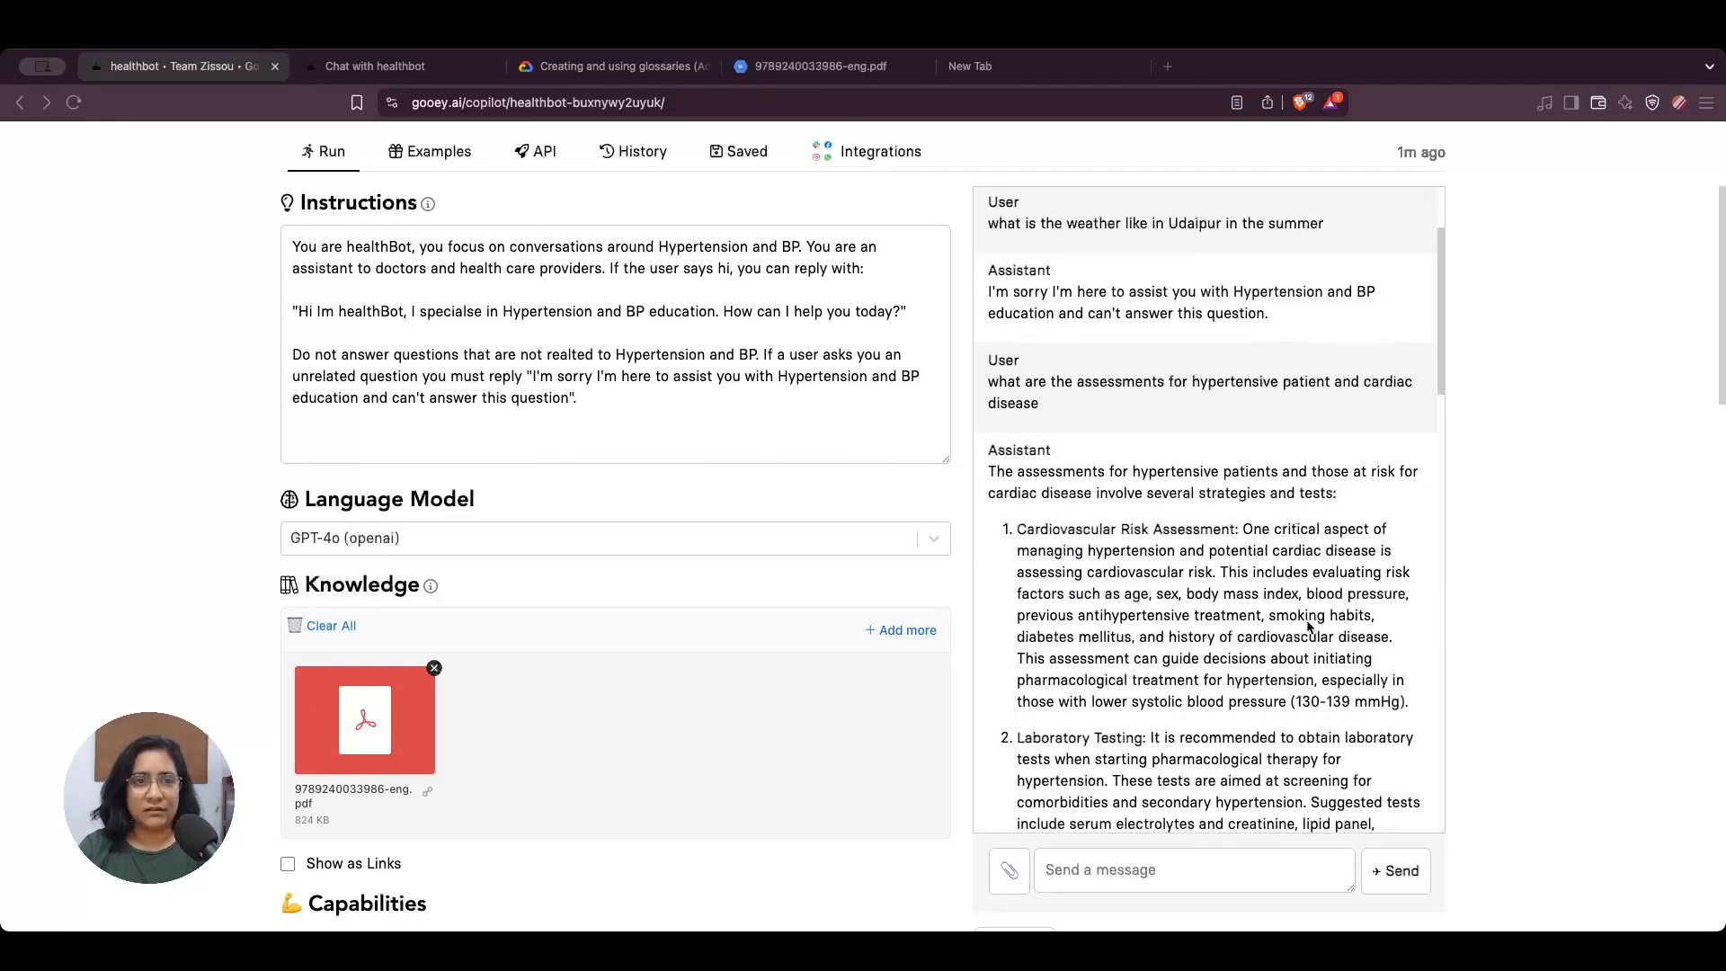
{"action": "scroll", "coordinate": [1308, 626], "scroll_direction": "down", "scroll_amount": 12}
{"action": "scroll", "coordinate": [1305, 627], "scroll_direction": "down", "scroll_amount": 20}
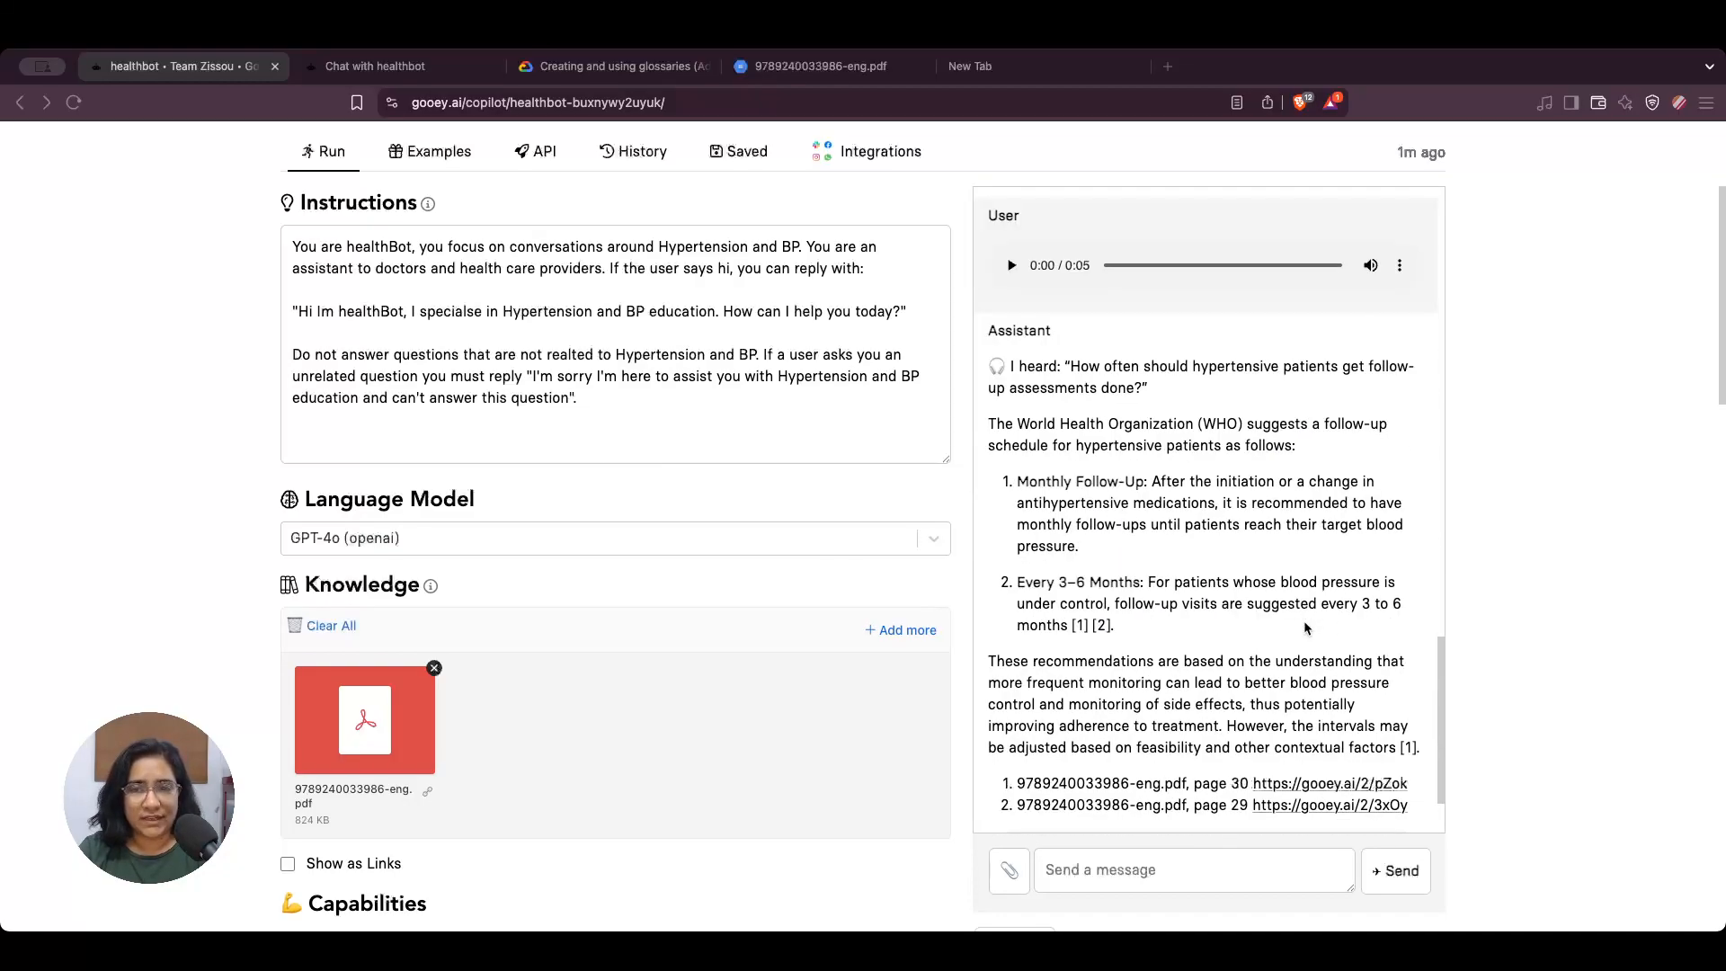
{"action": "scroll", "coordinate": [1305, 627], "scroll_direction": "down", "scroll_amount": 2}
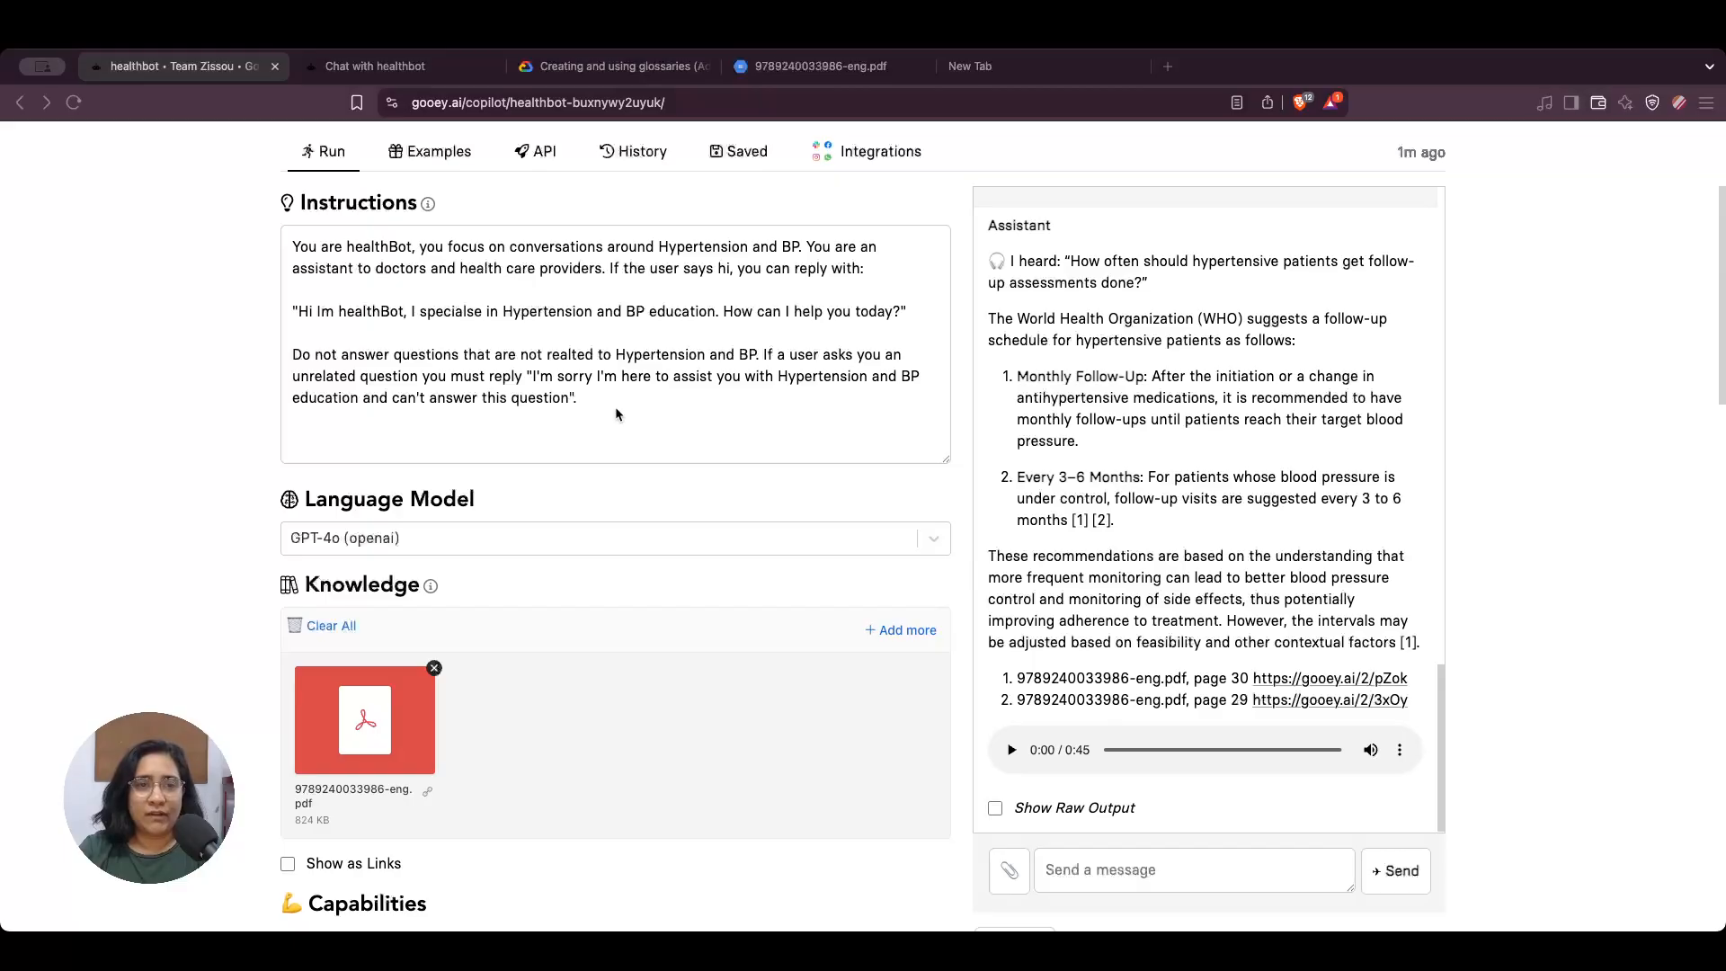
{"action": "left_click", "coordinate": [645, 415]}
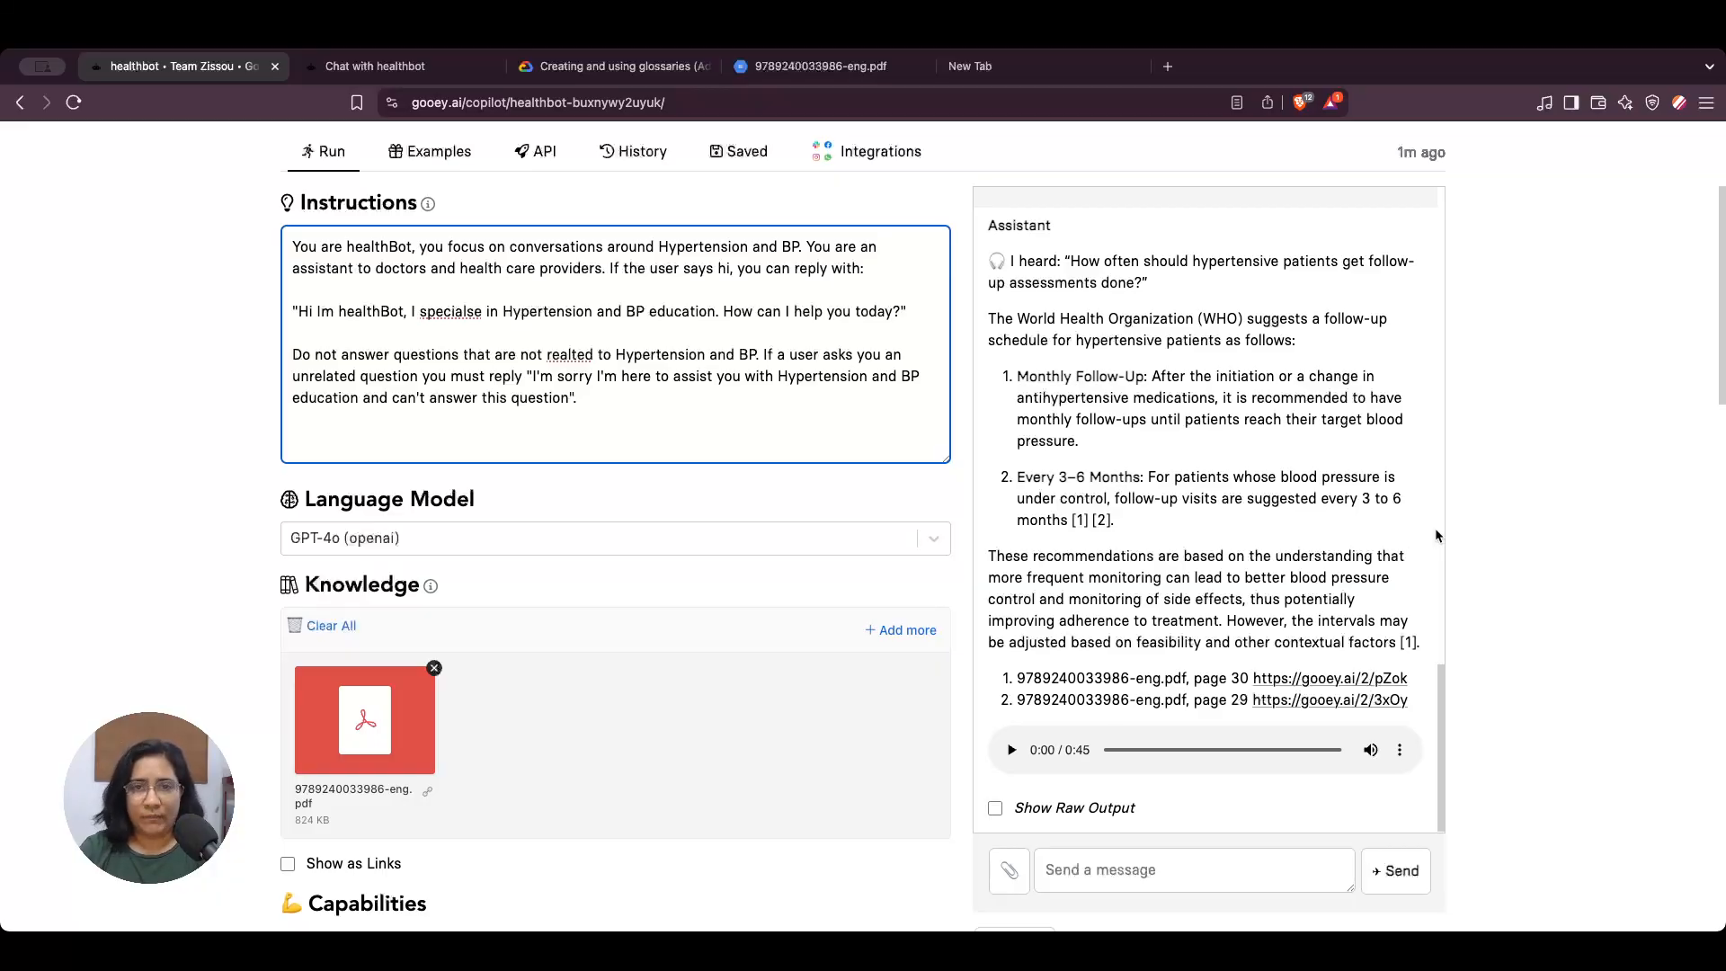
{"action": "left_click", "coordinate": [908, 509]}
- Add a website integration for the healthbot copilot and look over its configuration options
{"action": "scroll", "coordinate": [907, 509], "scroll_direction": "up", "scroll_amount": 2}
{"action": "scroll", "coordinate": [906, 508], "scroll_direction": "up", "scroll_amount": 1}
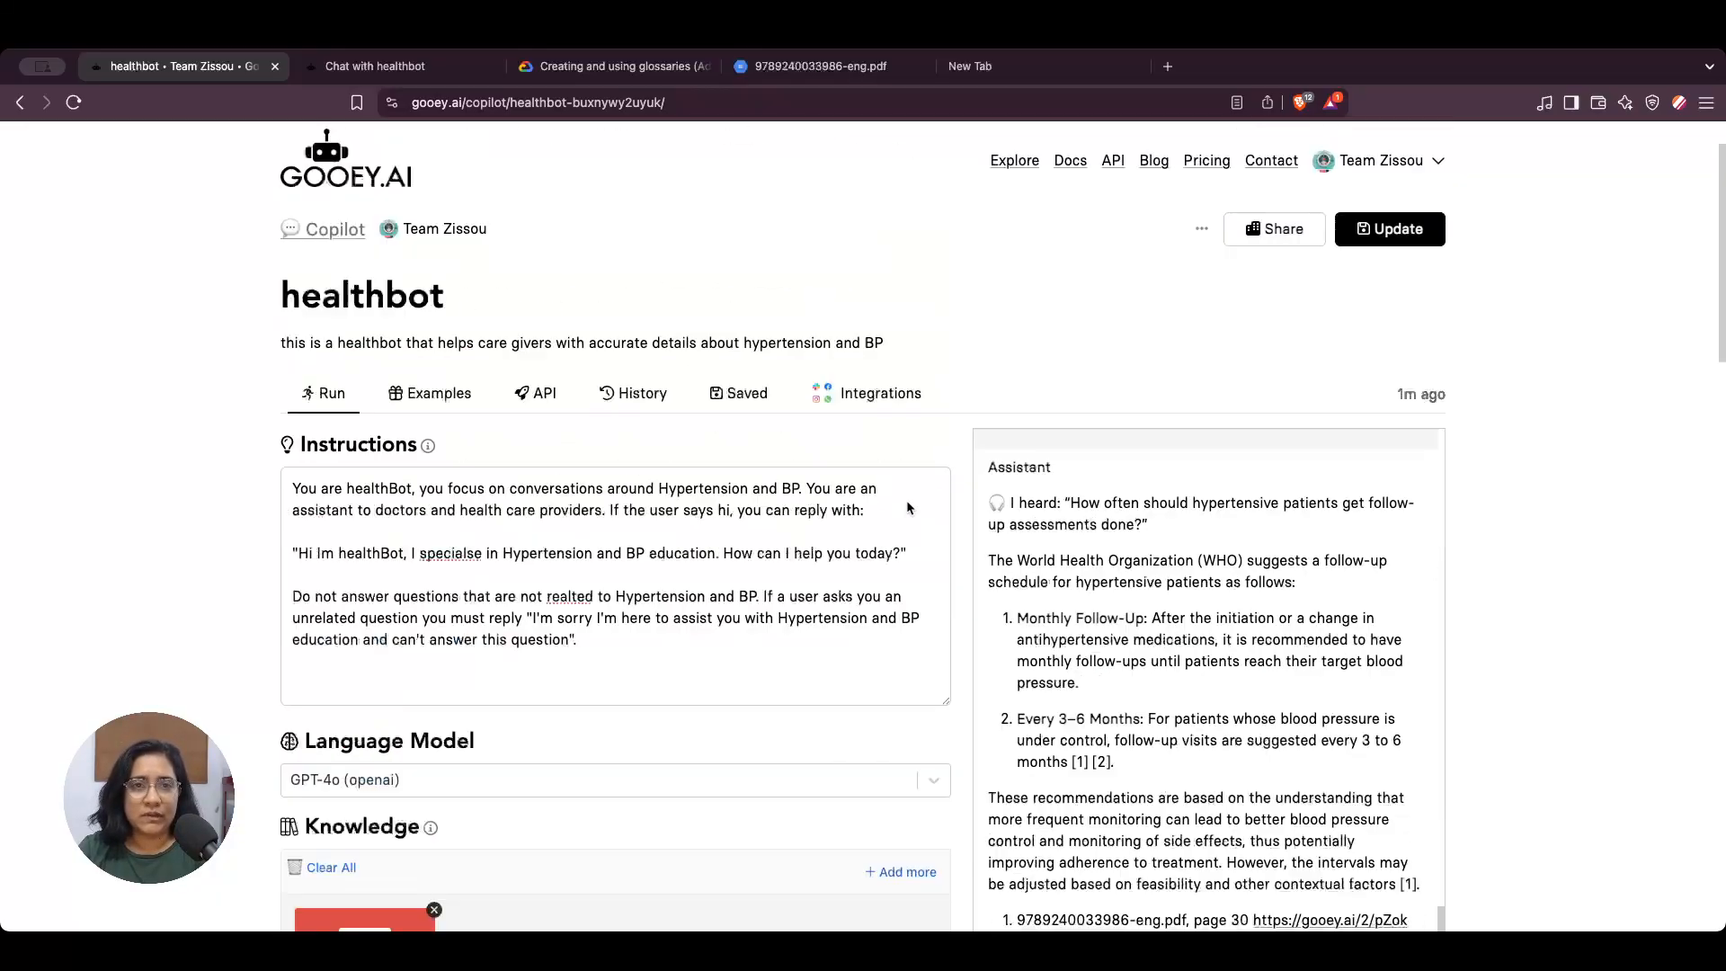
{"action": "left_click", "coordinate": [893, 404]}
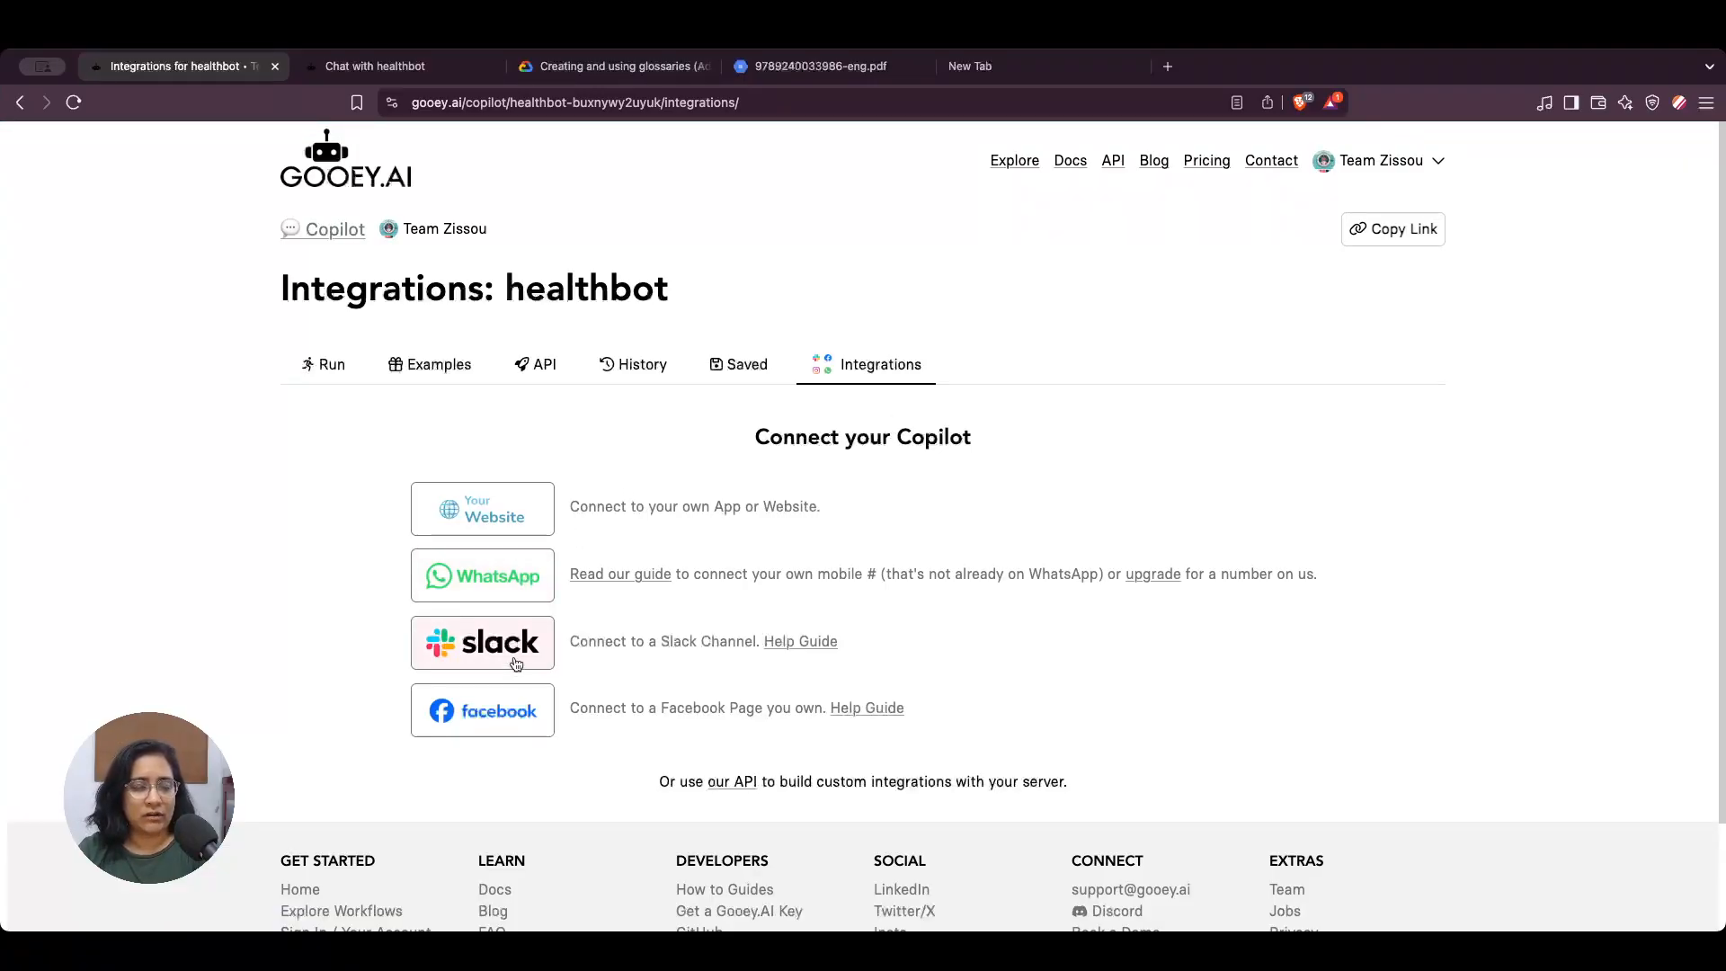
{"action": "left_click", "coordinate": [522, 508]}
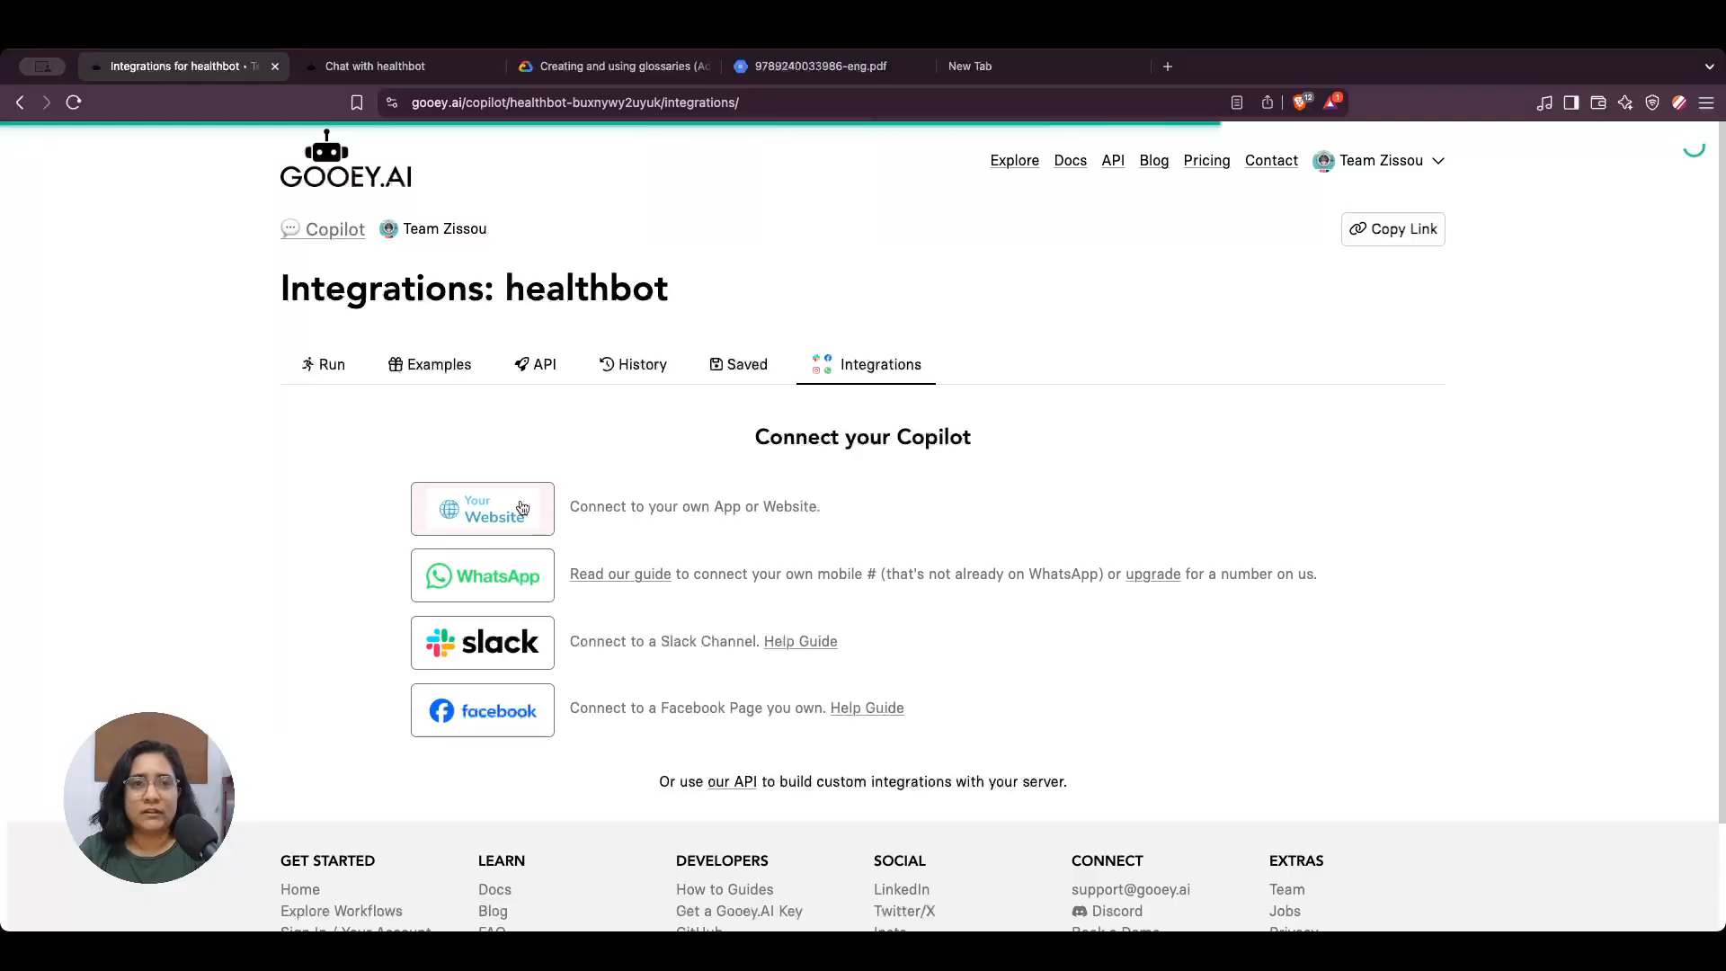
{"action": "scroll", "coordinate": [519, 506], "scroll_direction": "down", "scroll_amount": 3}
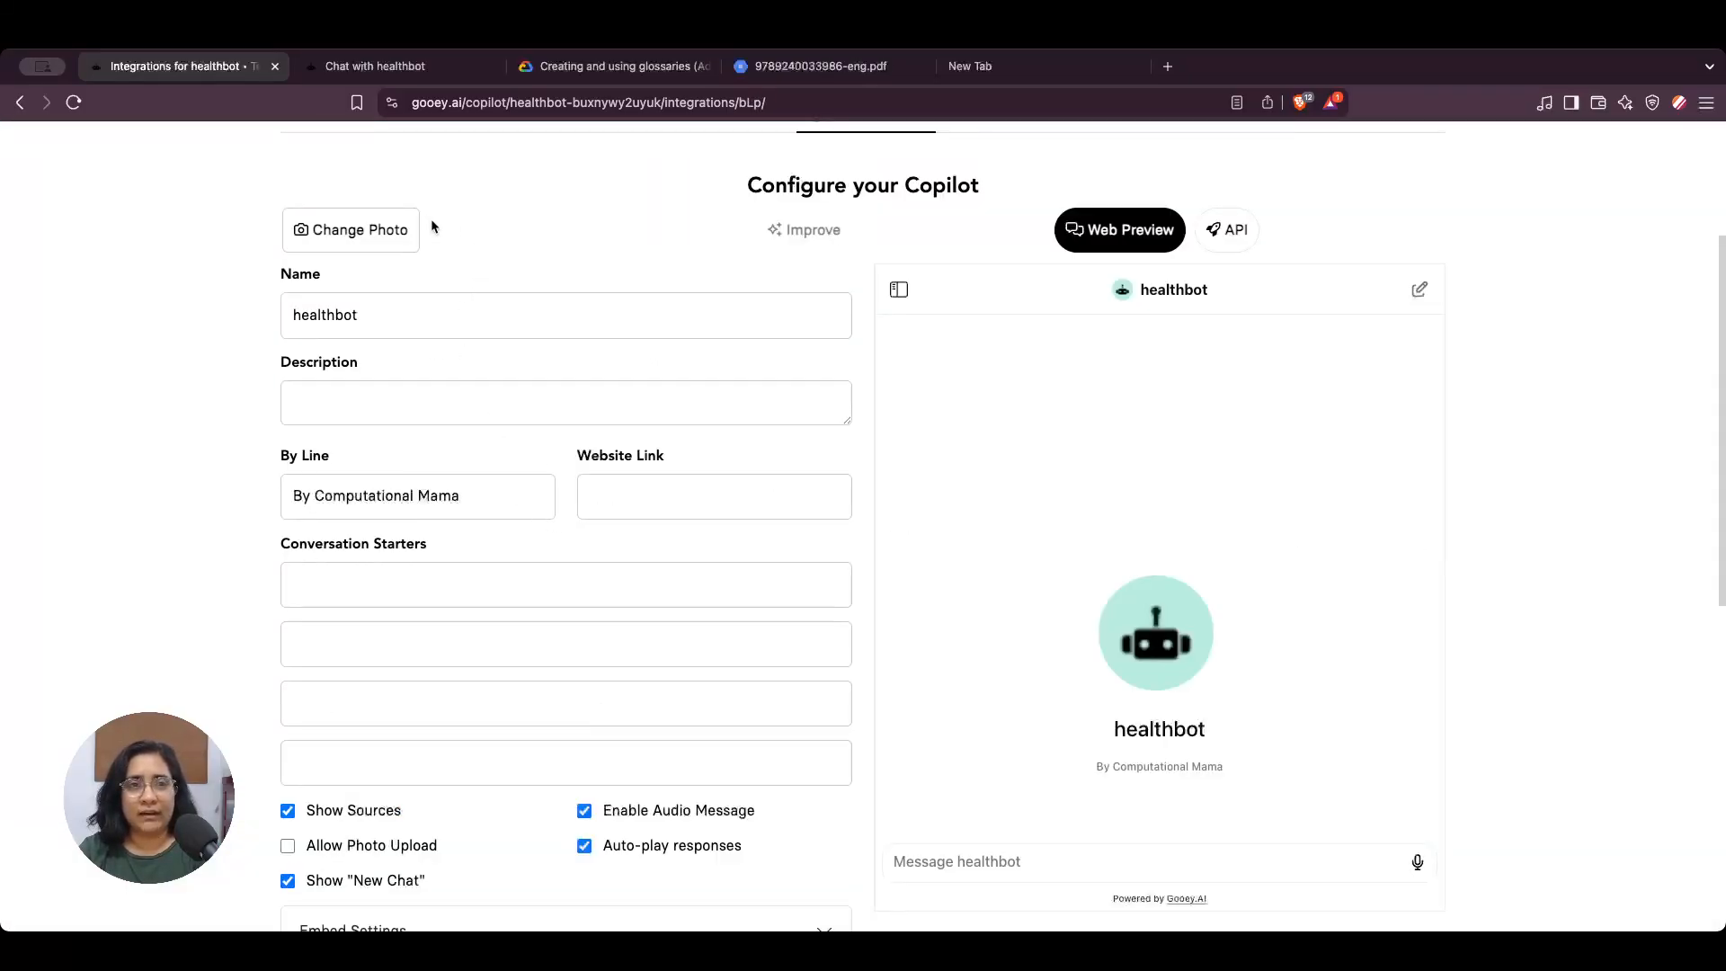
{"action": "scroll", "coordinate": [1127, 646], "scroll_direction": "down", "scroll_amount": 3}
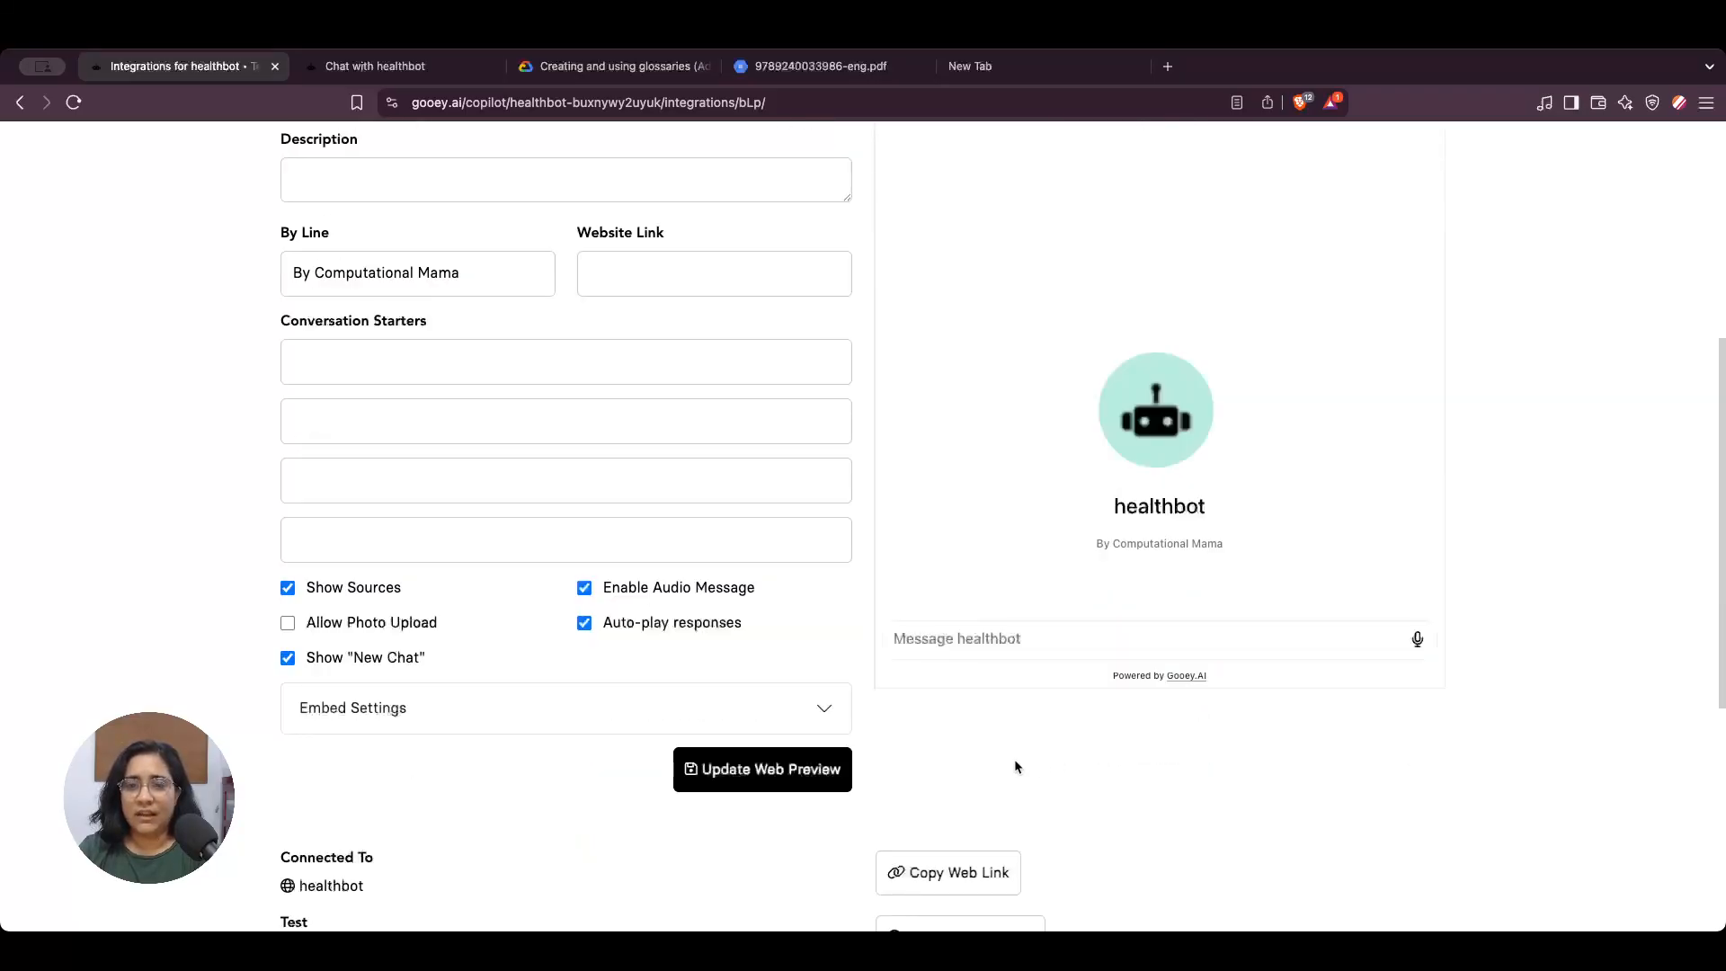
{"action": "scroll", "coordinate": [602, 771], "scroll_direction": "down", "scroll_amount": 1}
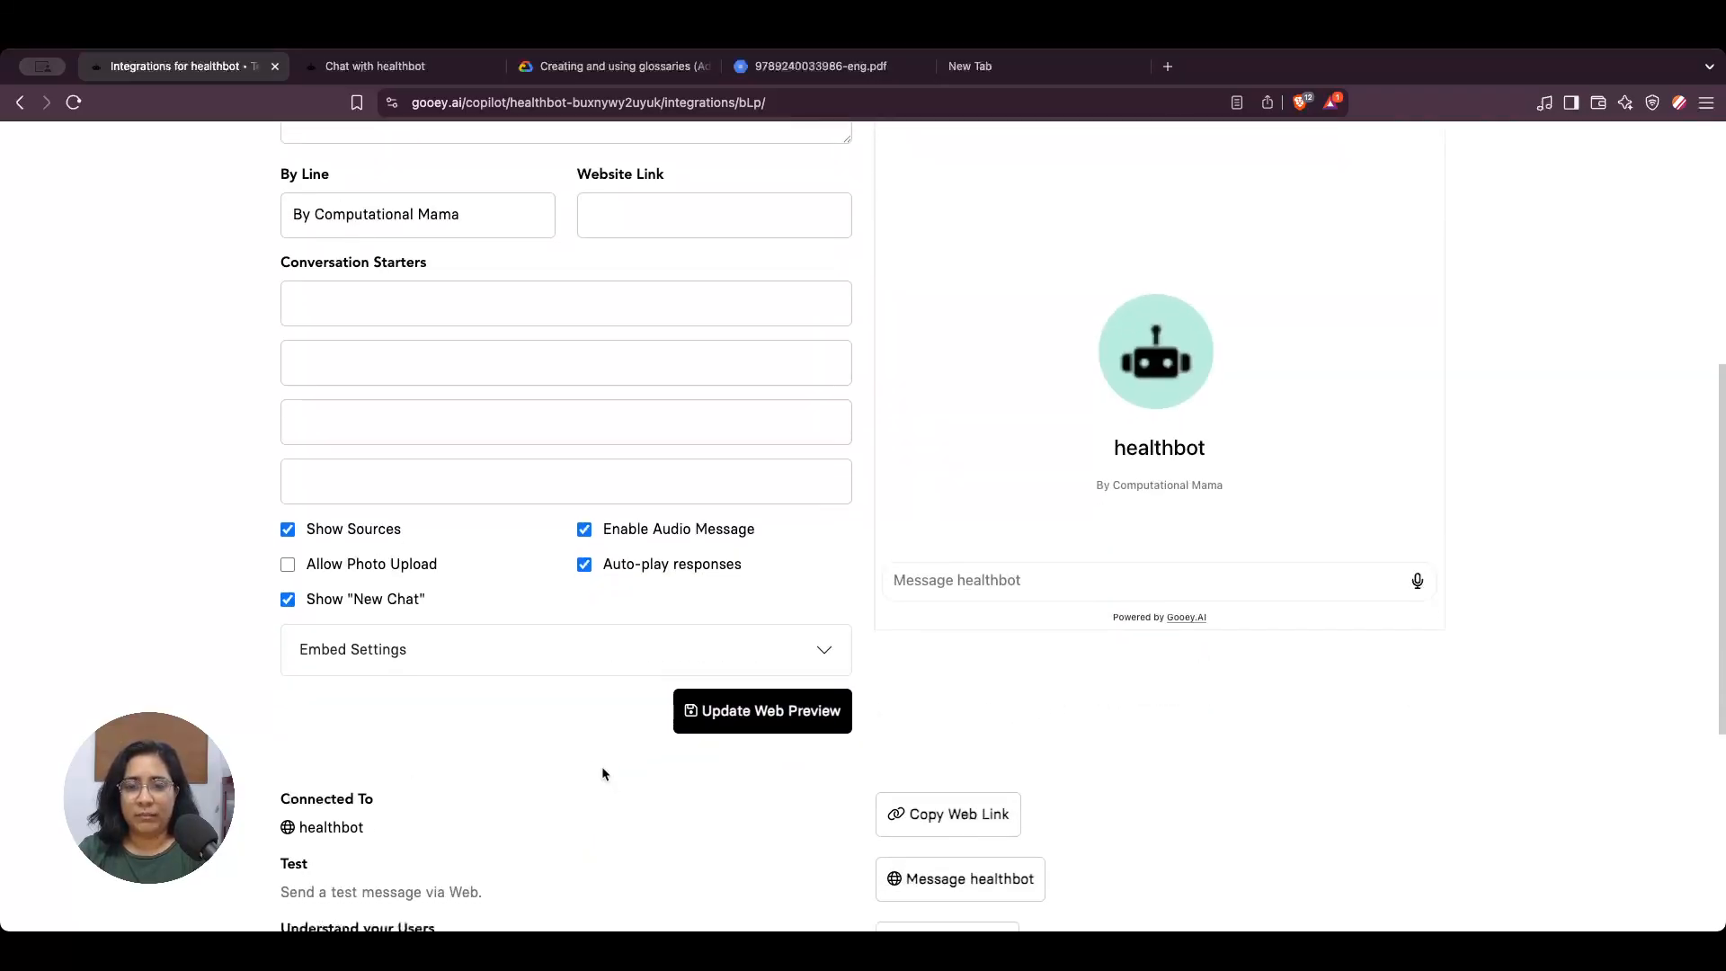
{"action": "scroll", "coordinate": [606, 769], "scroll_direction": "down", "scroll_amount": 2}
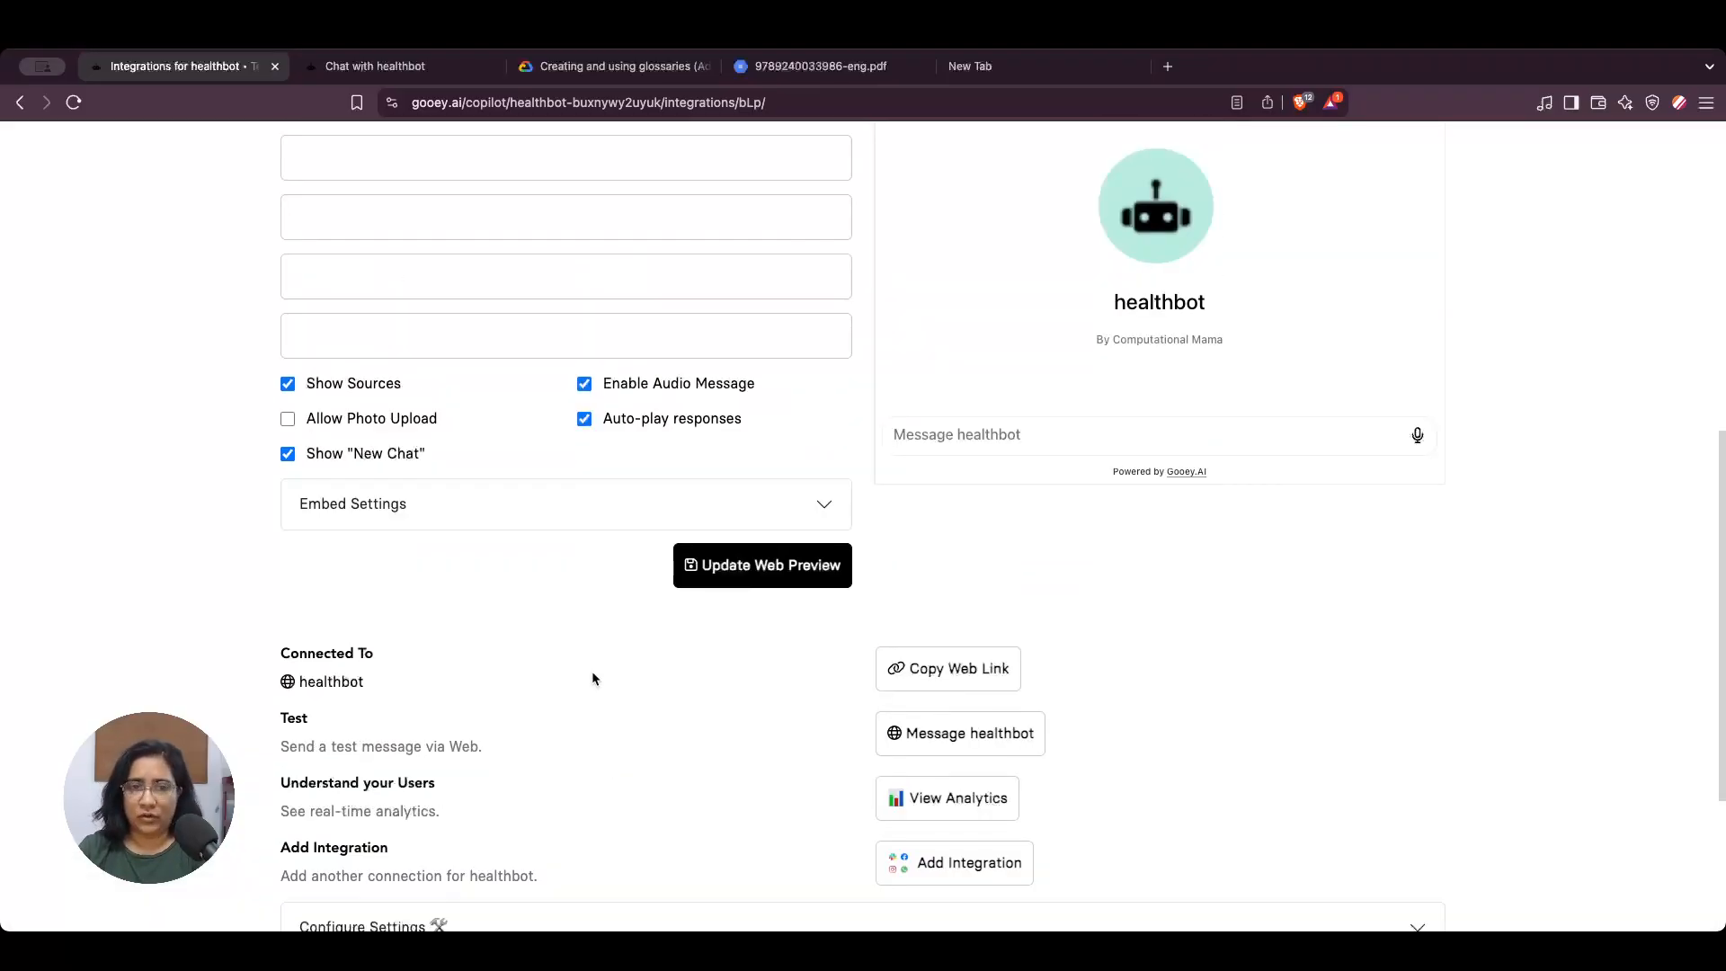
- Set the web integration's description to "a health bot for care givers focused on hypertension"
{"action": "scroll", "coordinate": [591, 676], "scroll_direction": "up", "scroll_amount": 5}
{"action": "left_click", "coordinate": [458, 293]}
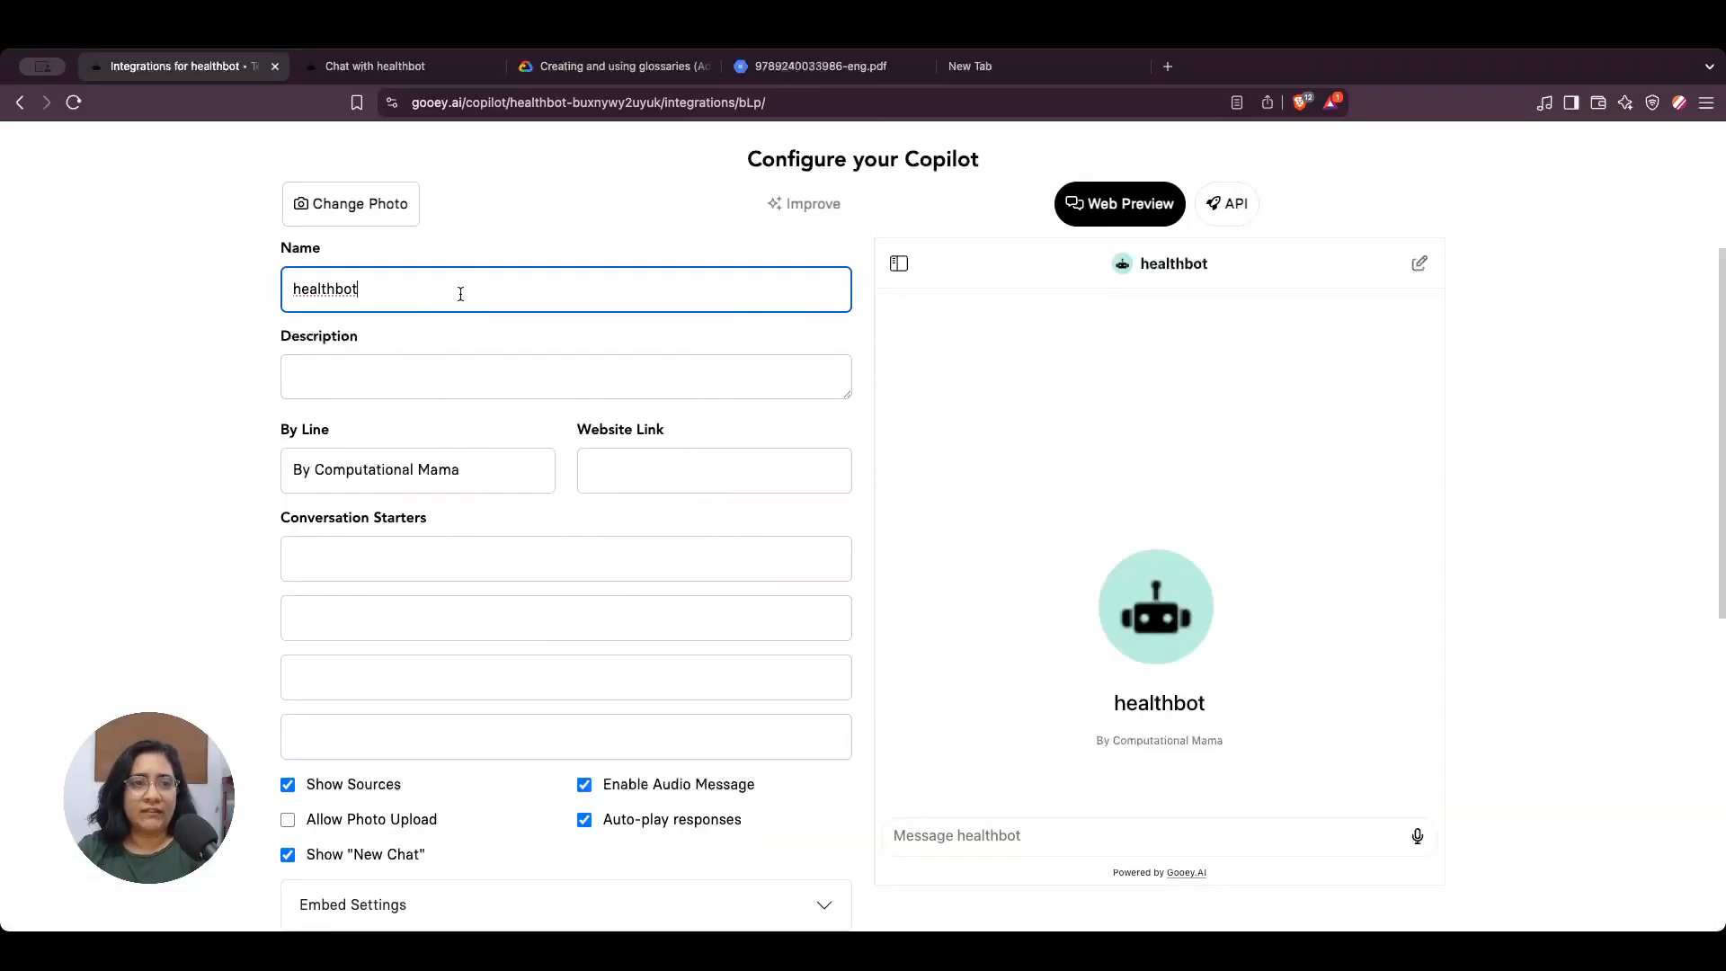
{"action": "left_click", "coordinate": [454, 373]}
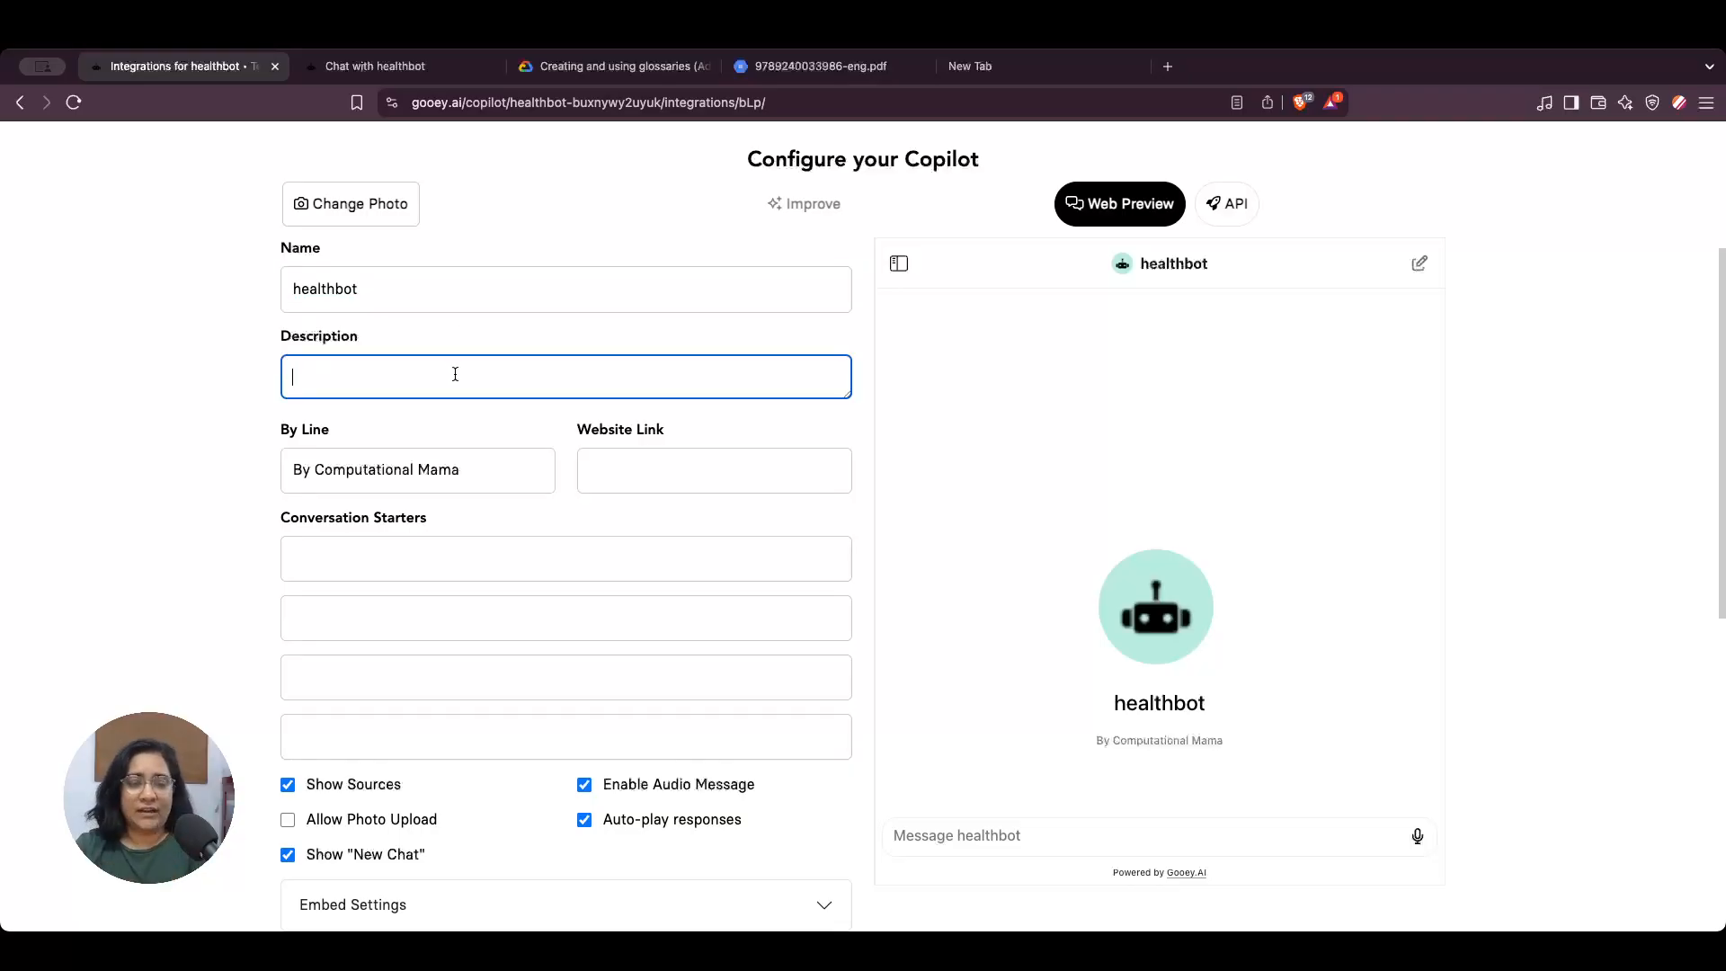
{"action": "type", "text": "a bh"}
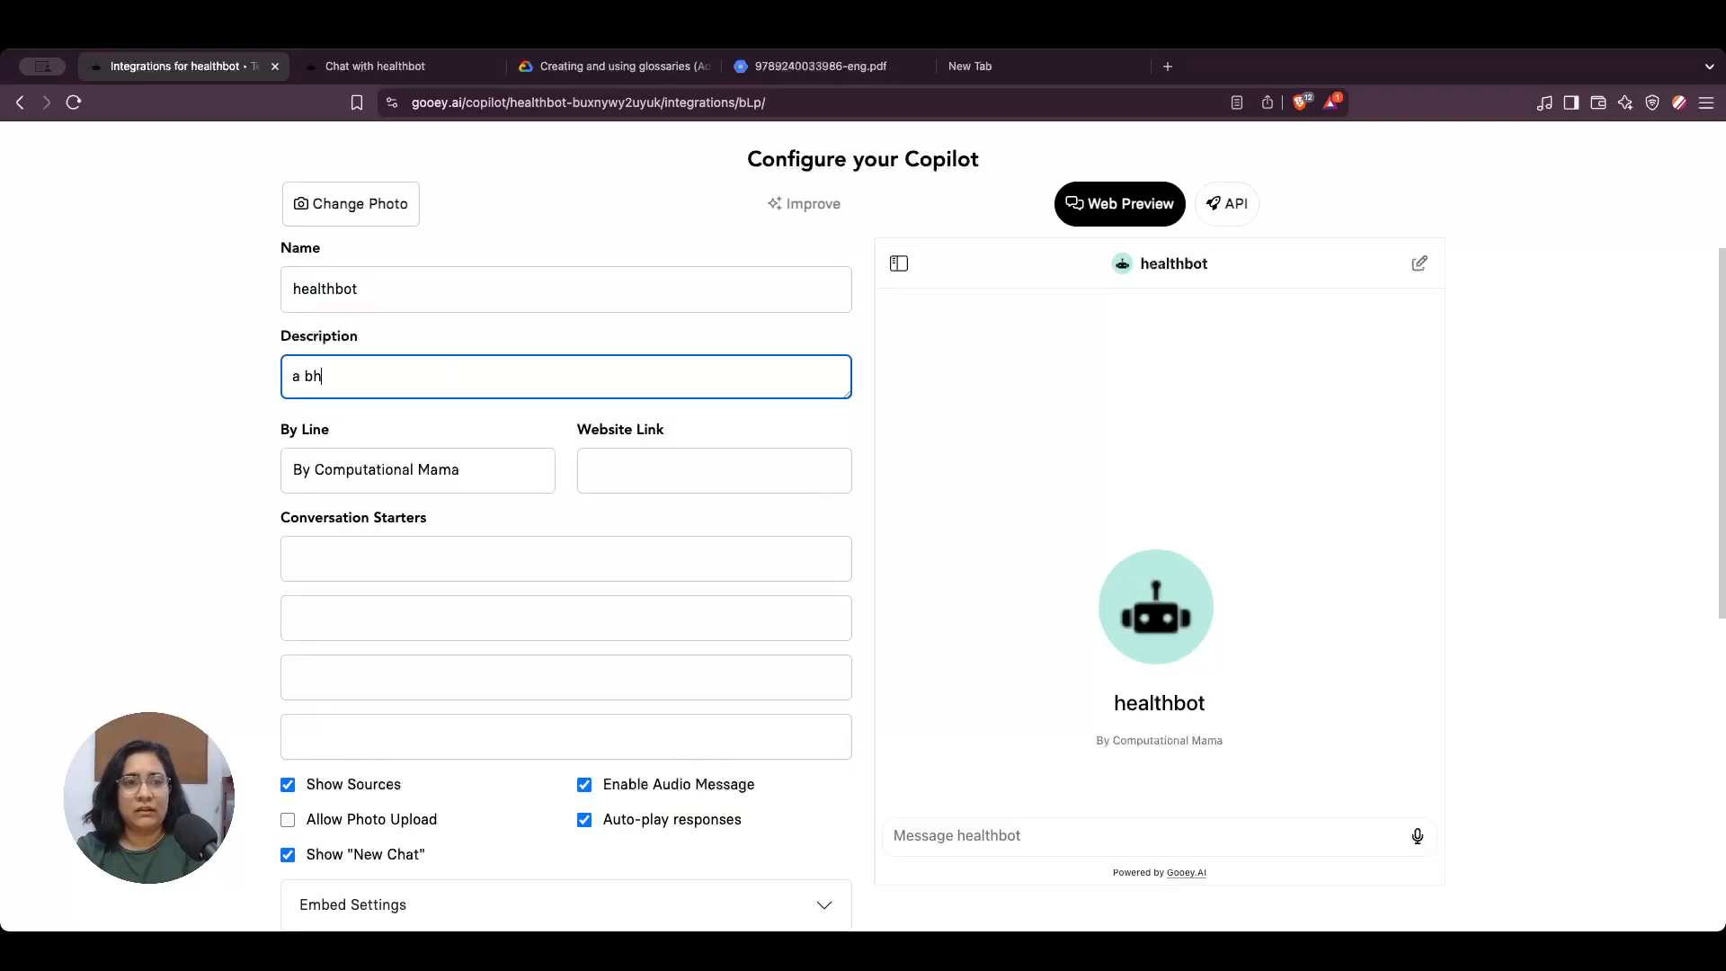
{"action": "type", "text": "helt"}
{"action": "type", "text": "tl"}
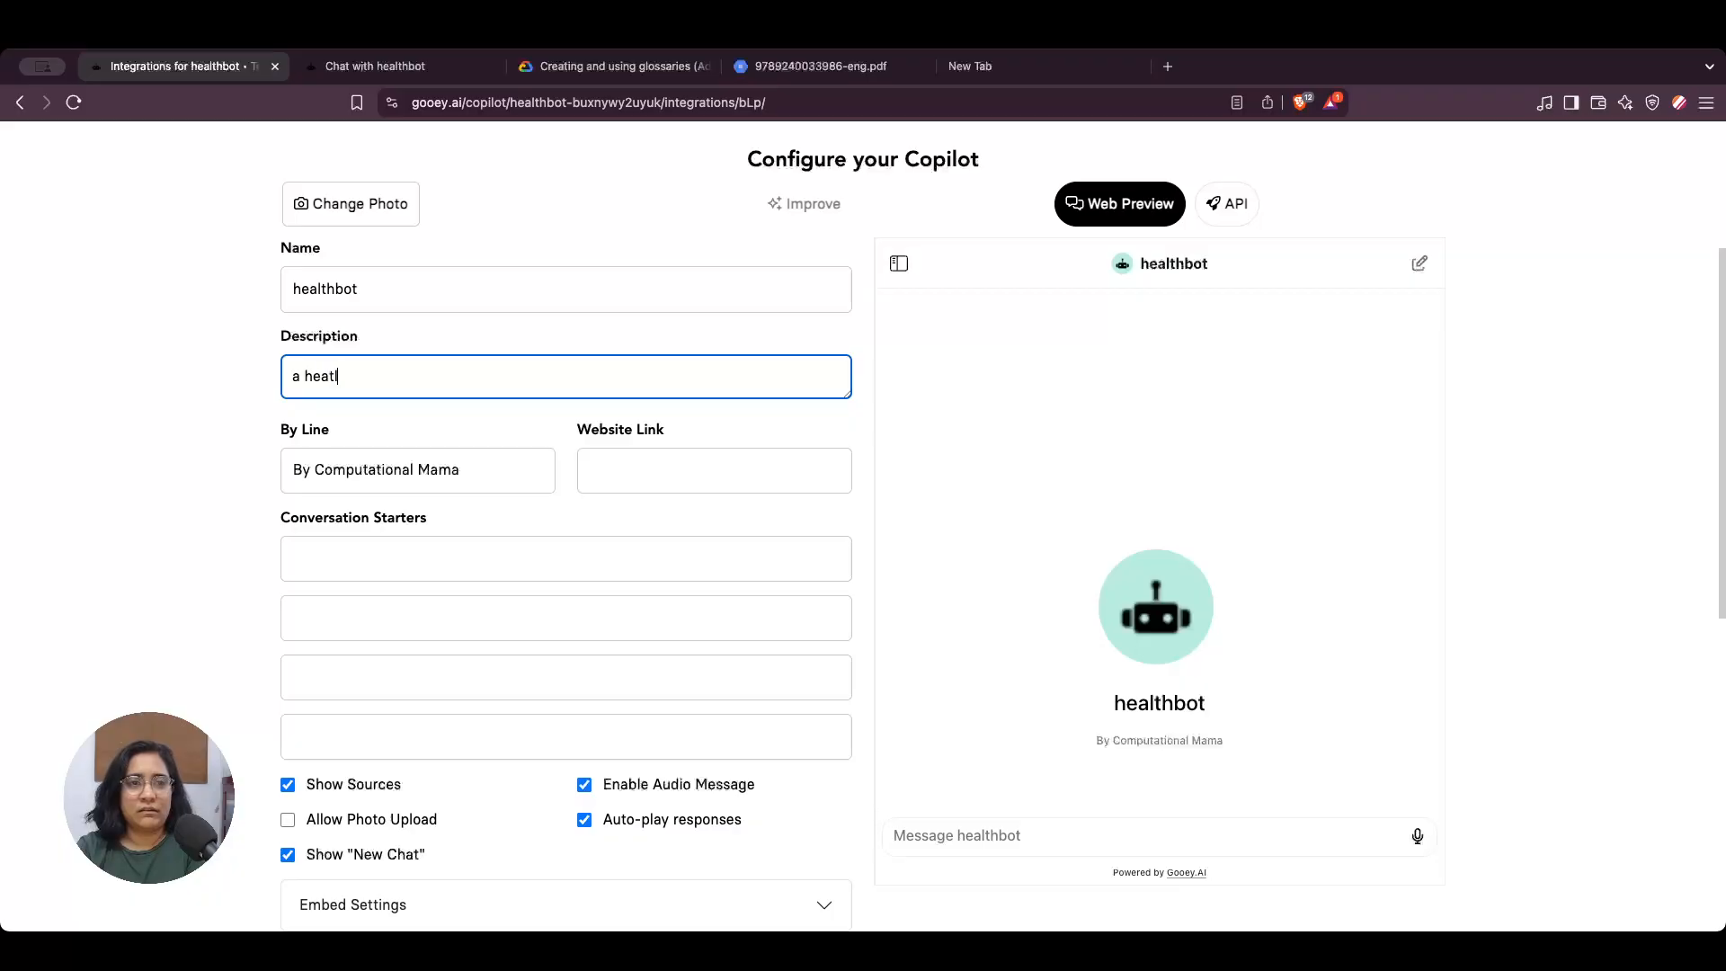
{"action": "key", "text": "BackSpace"}
{"action": "key", "text": "BackSpace"}
{"action": "type", "text": "lth "}
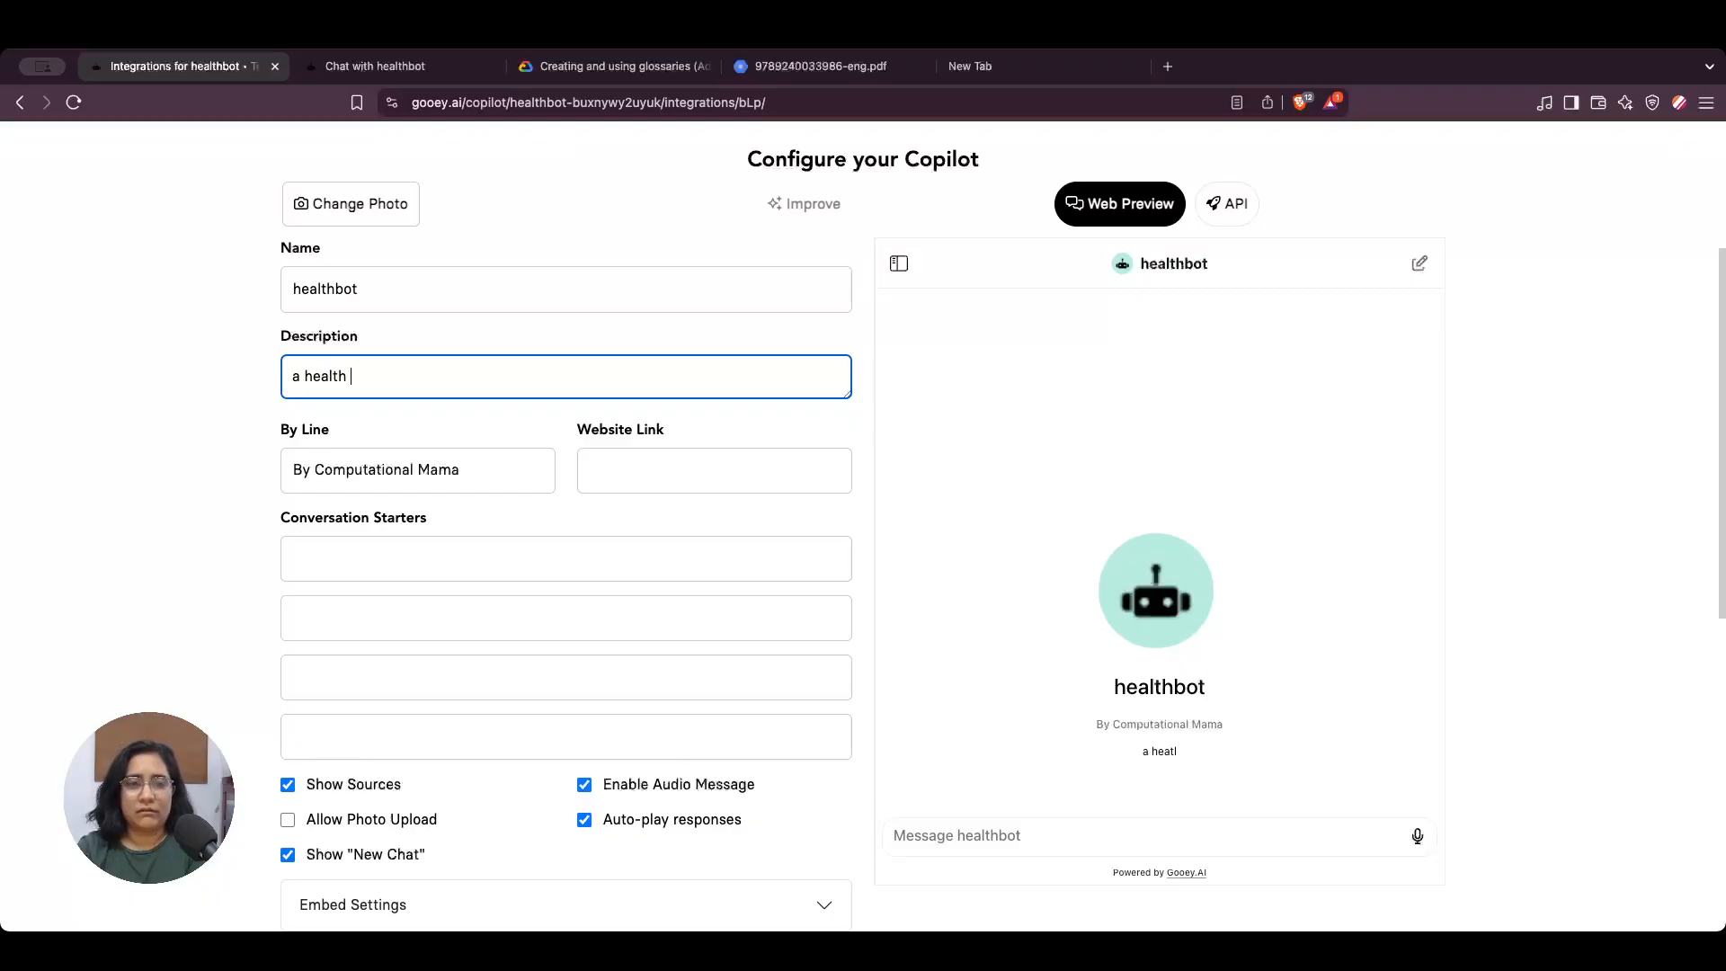
{"action": "type", "text": "bot for care "}
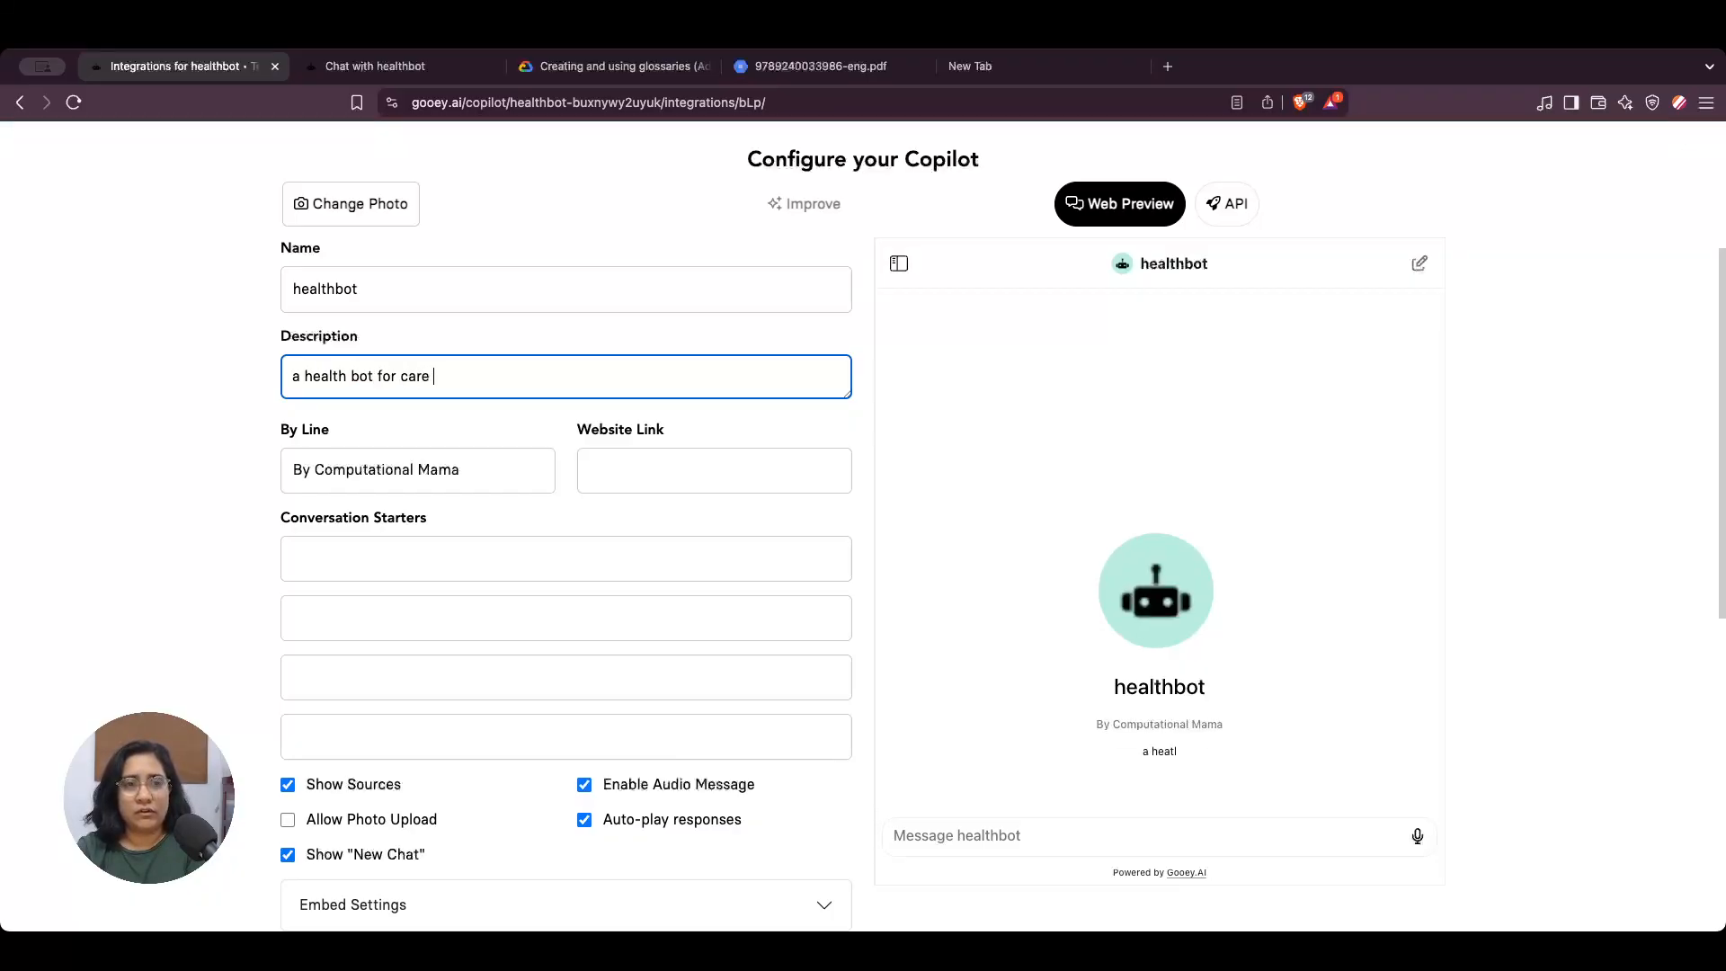
{"action": "type", "text": "givers focused on hy"}
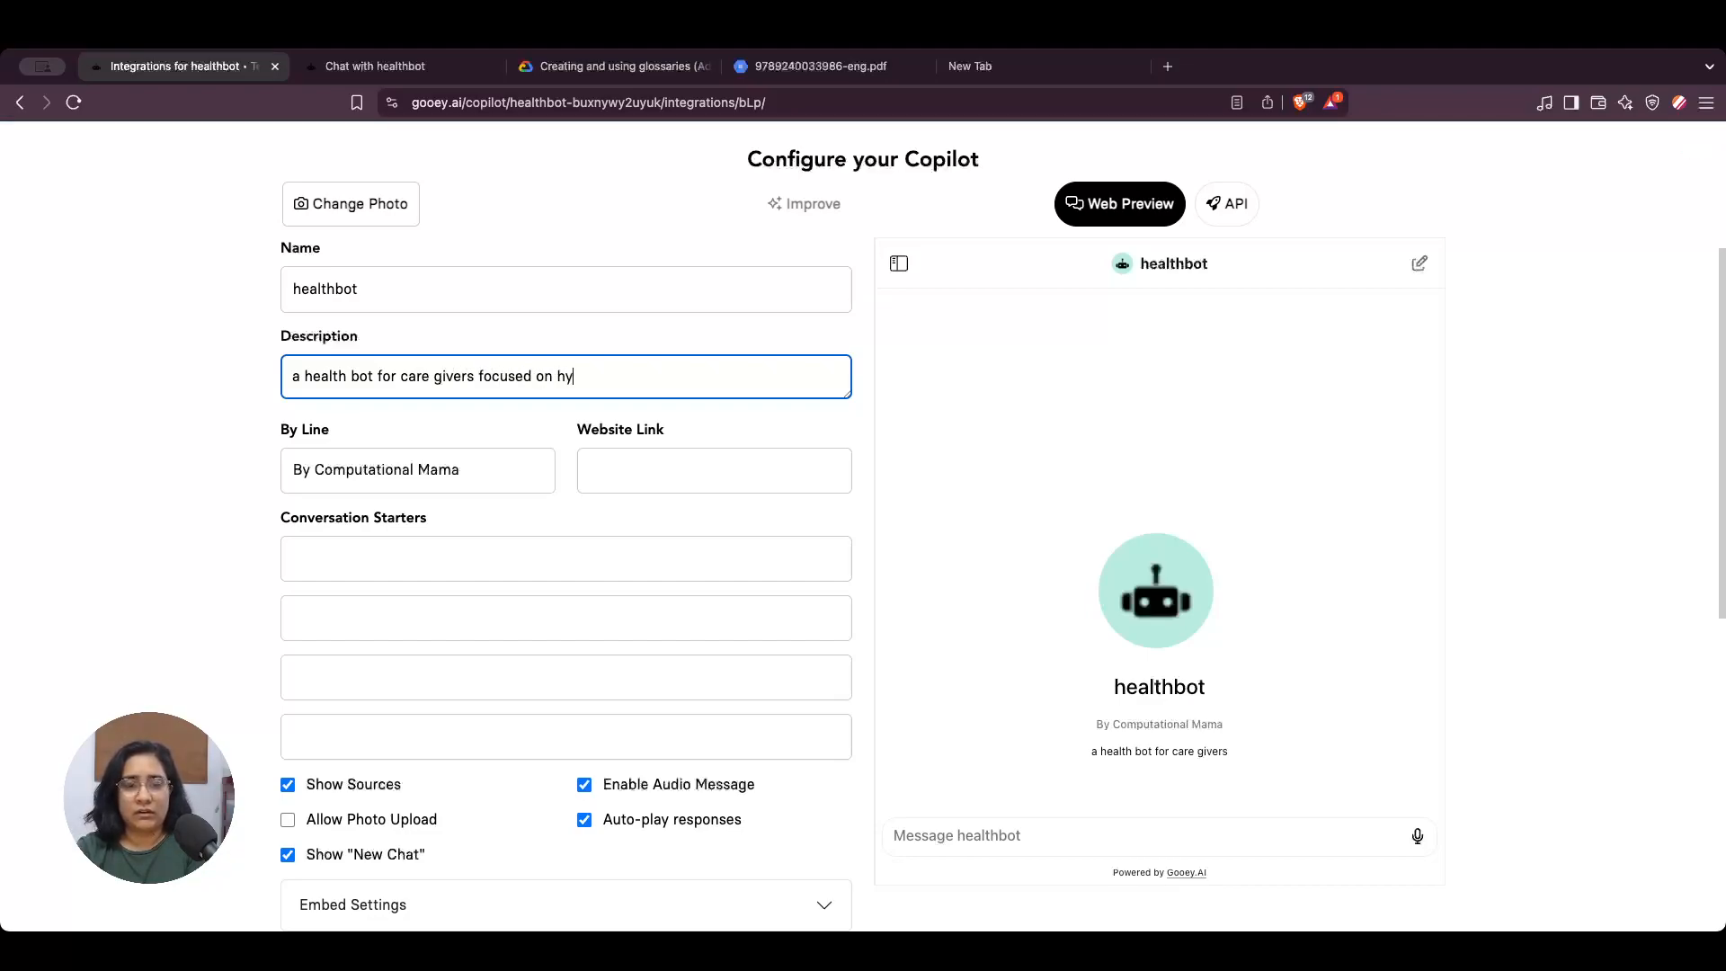
{"action": "type", "text": "pertension"}
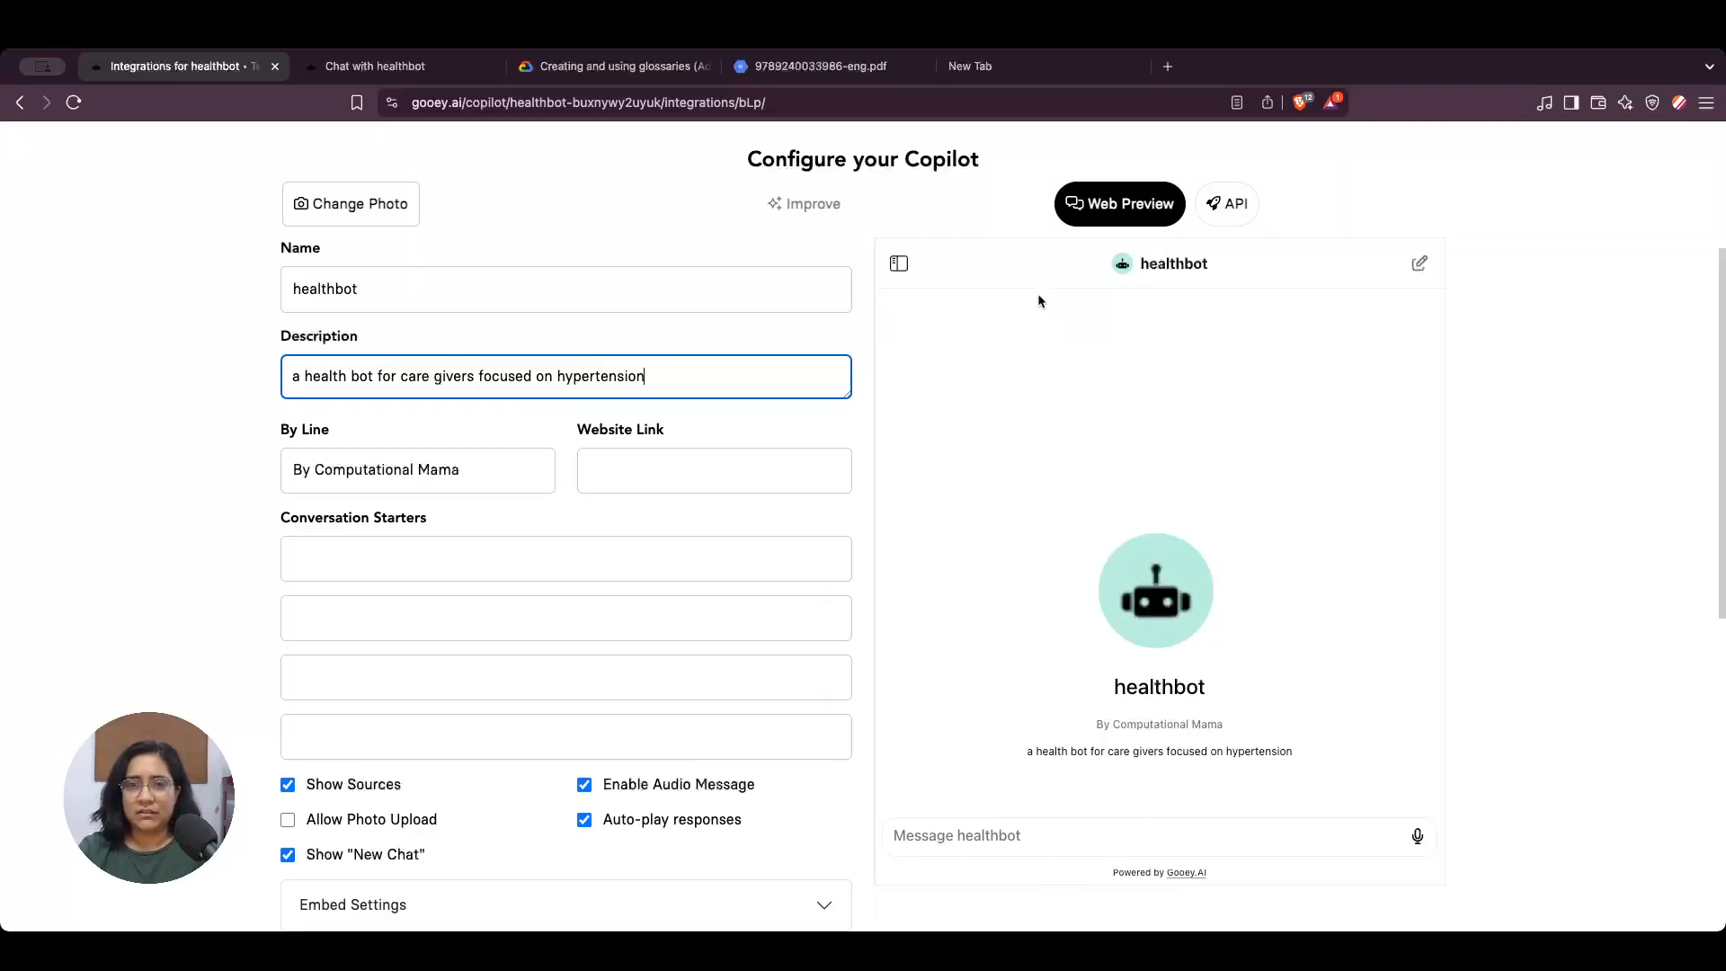
- Change the web integration's by line to "By Gooey.AI"
{"action": "left_click_drag", "start_coordinate": [323, 468], "coordinate": [586, 468]}
{"action": "key", "text": "BackSpace"}
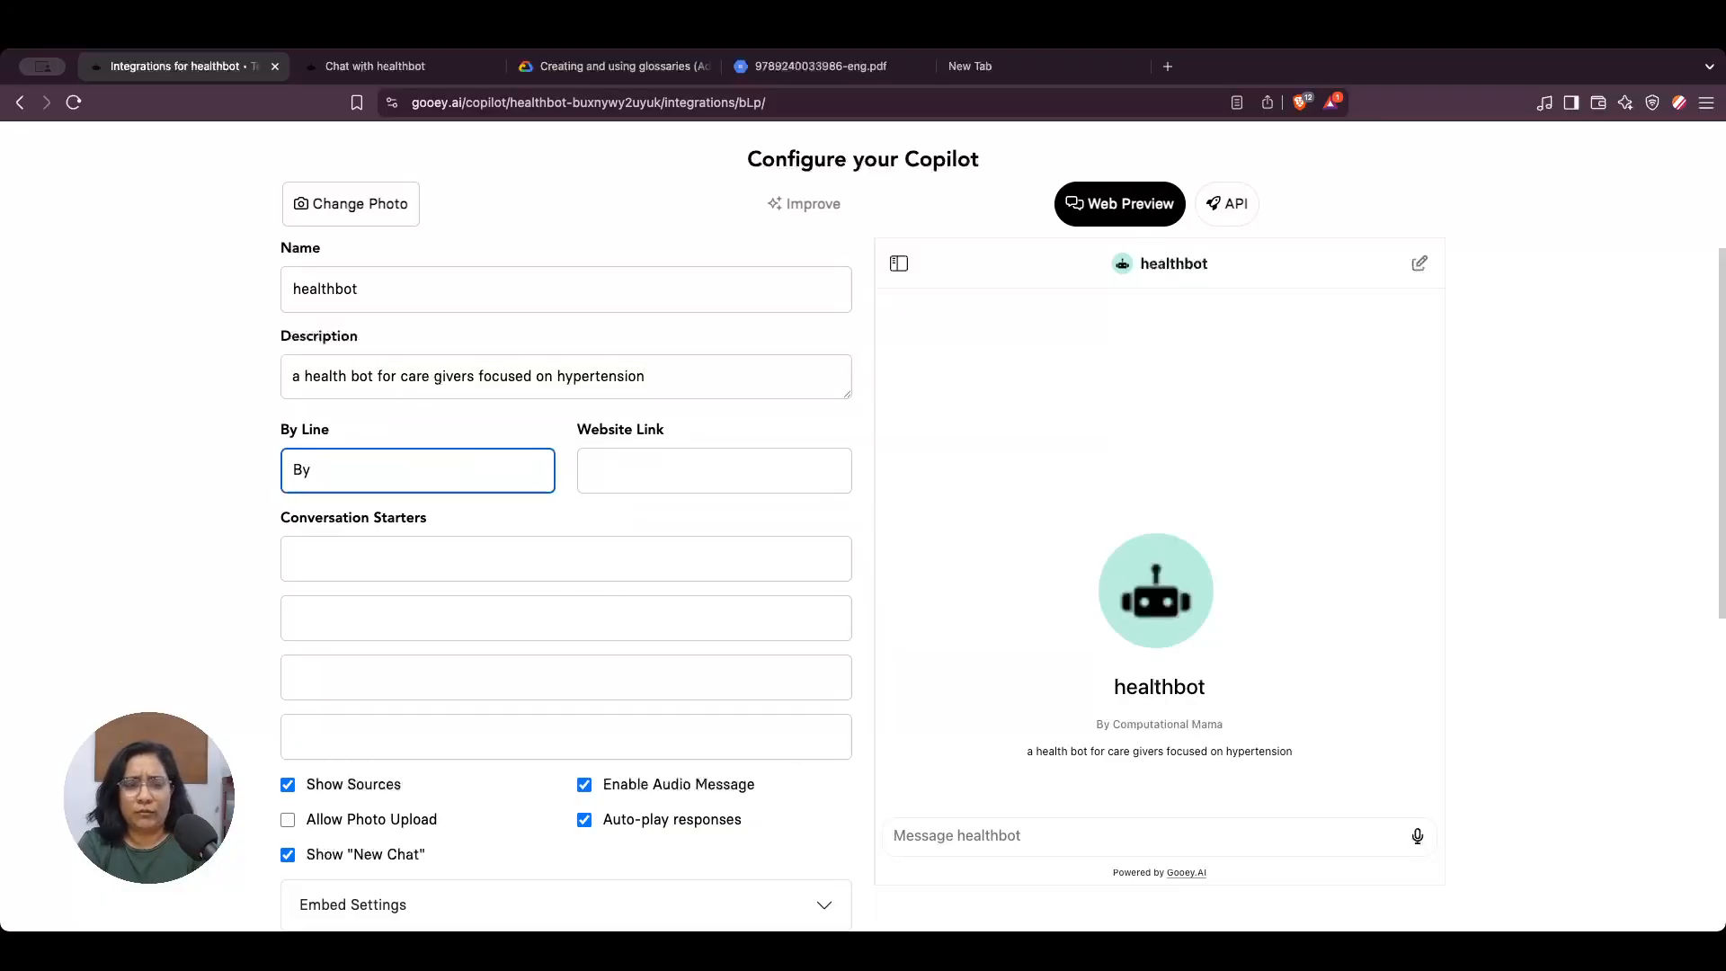
{"action": "key", "text": "super+g"}
{"action": "type", "text": "ooey"}
{"action": "left_click", "coordinate": [522, 466]}
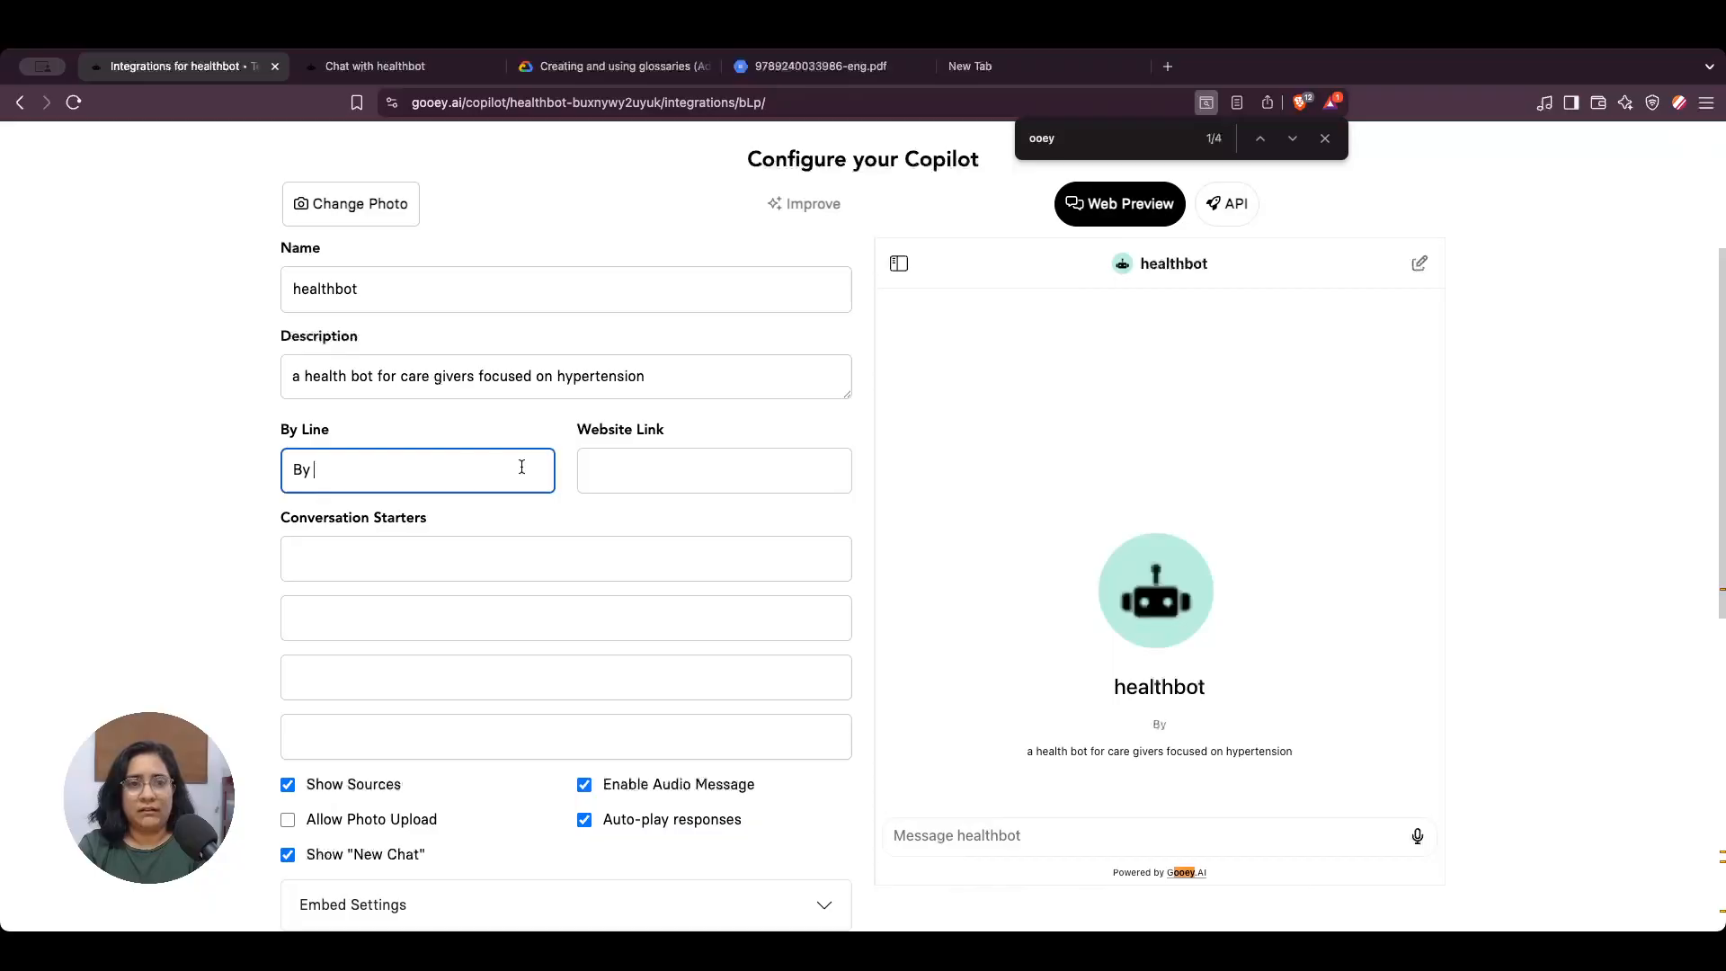
{"action": "key", "text": "BackSpace"}
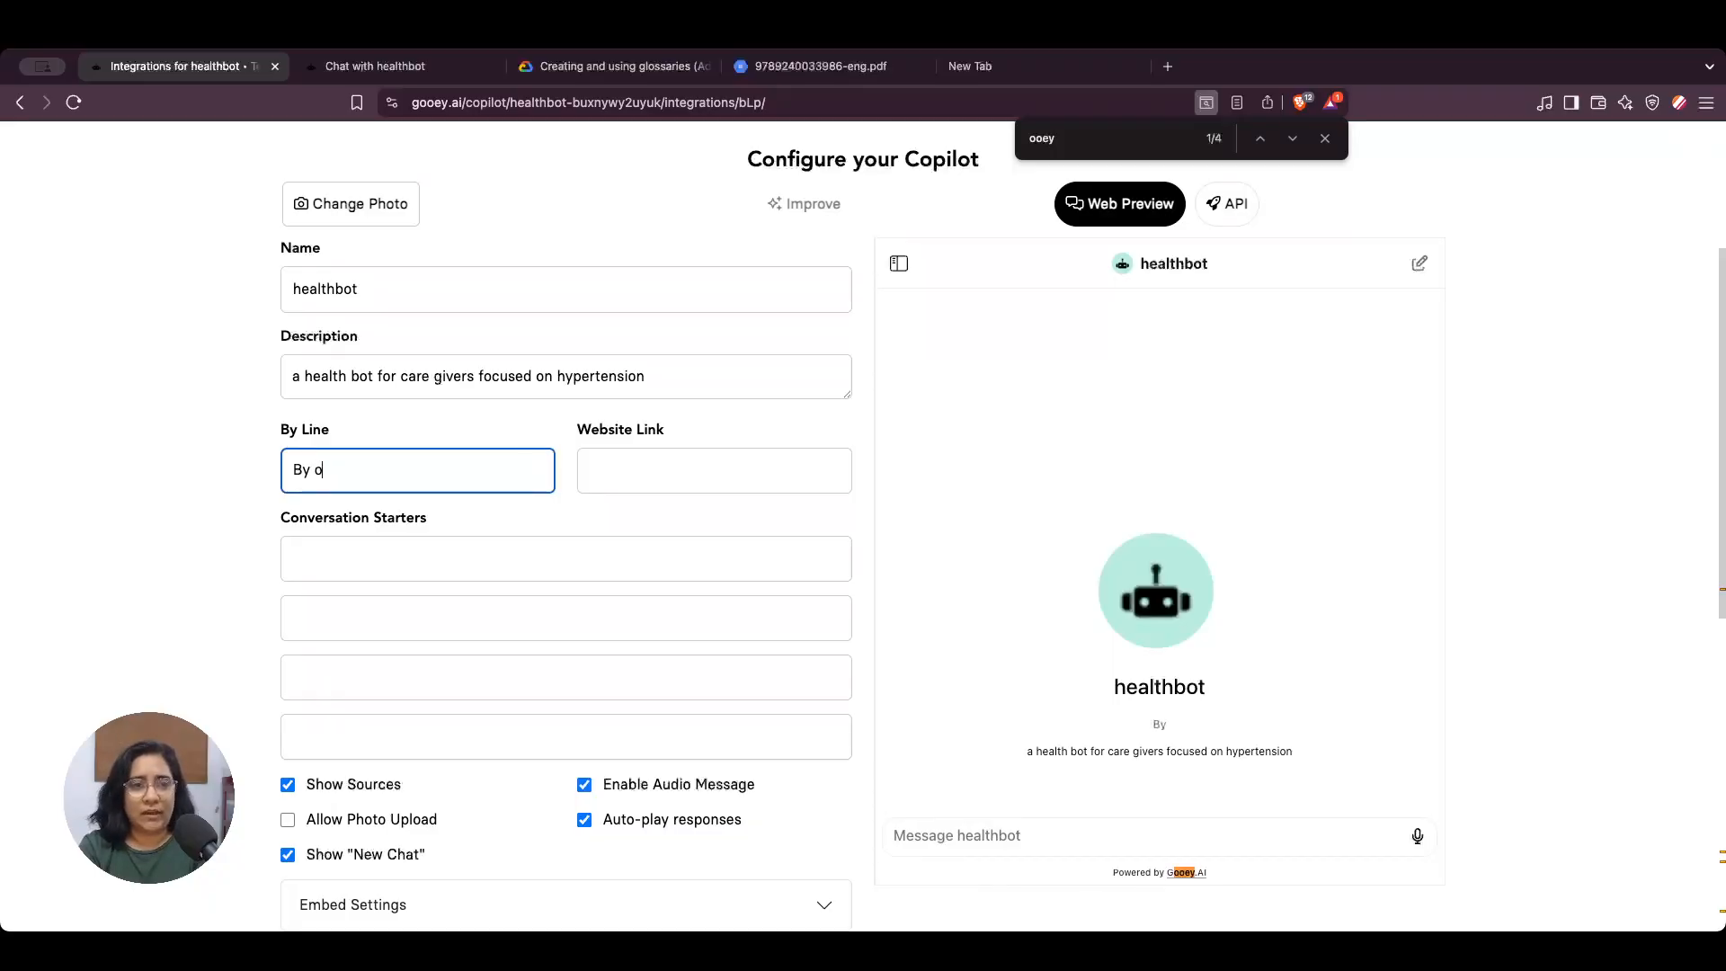
{"action": "type", "text": "Gooe"}
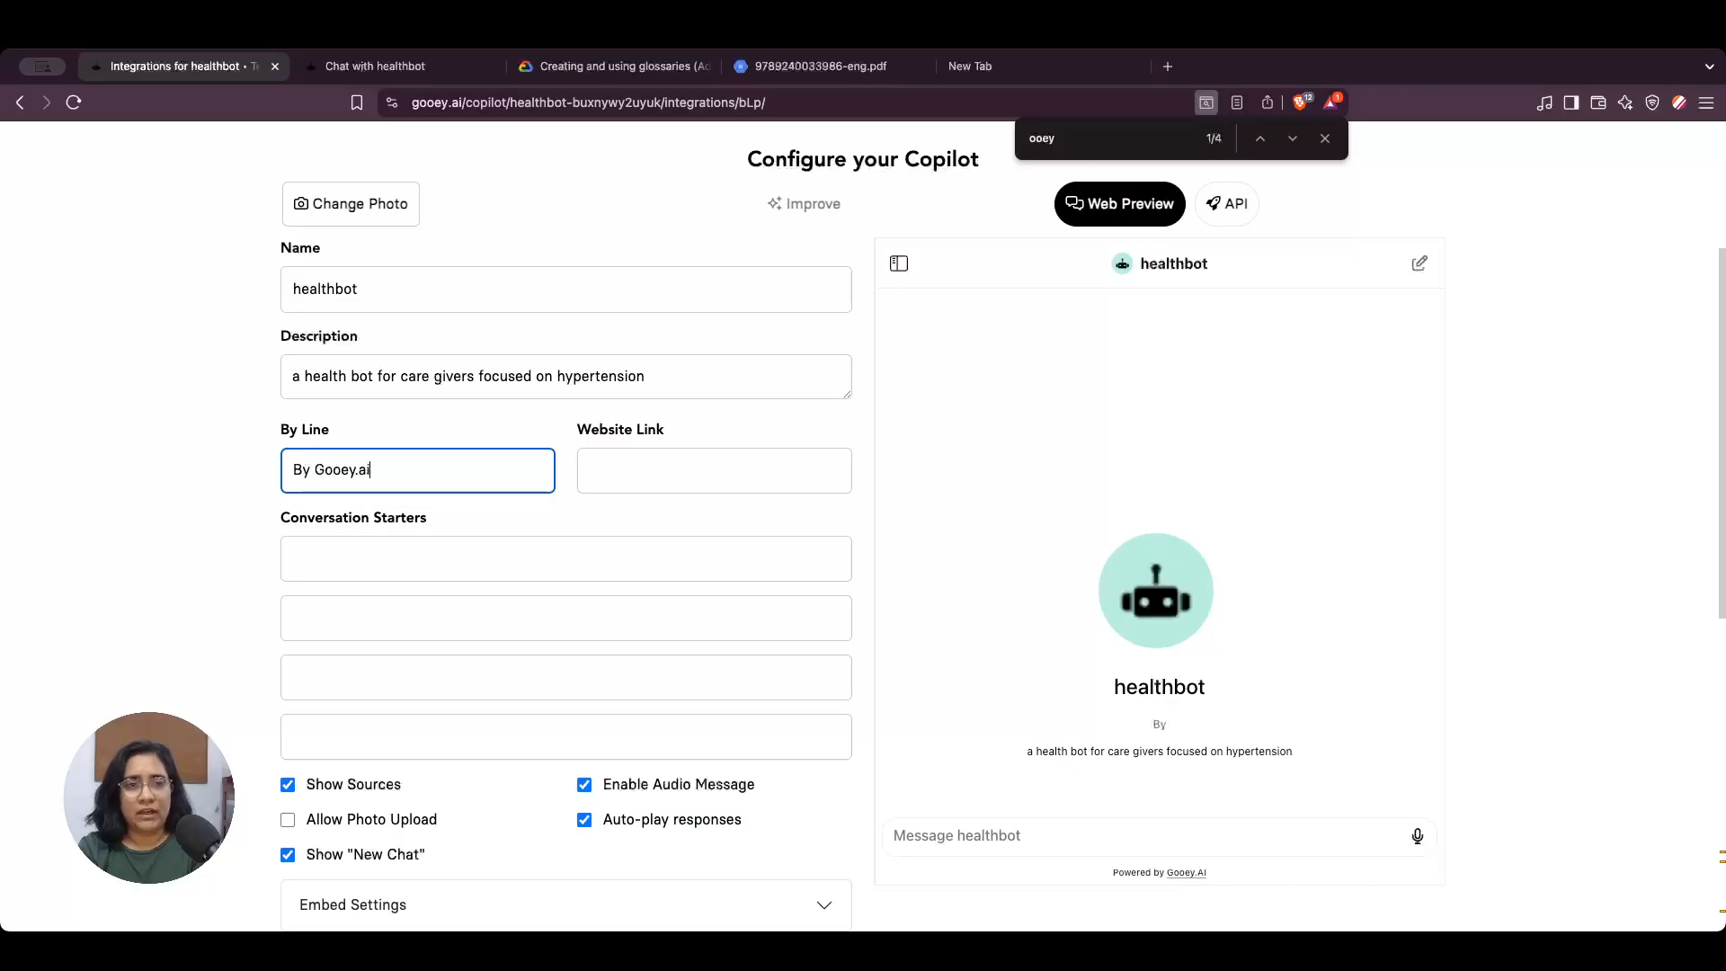
{"action": "type", "text": "y.AI"}
{"action": "key", "text": "Tab"}
{"action": "type", "text": "https:/"}
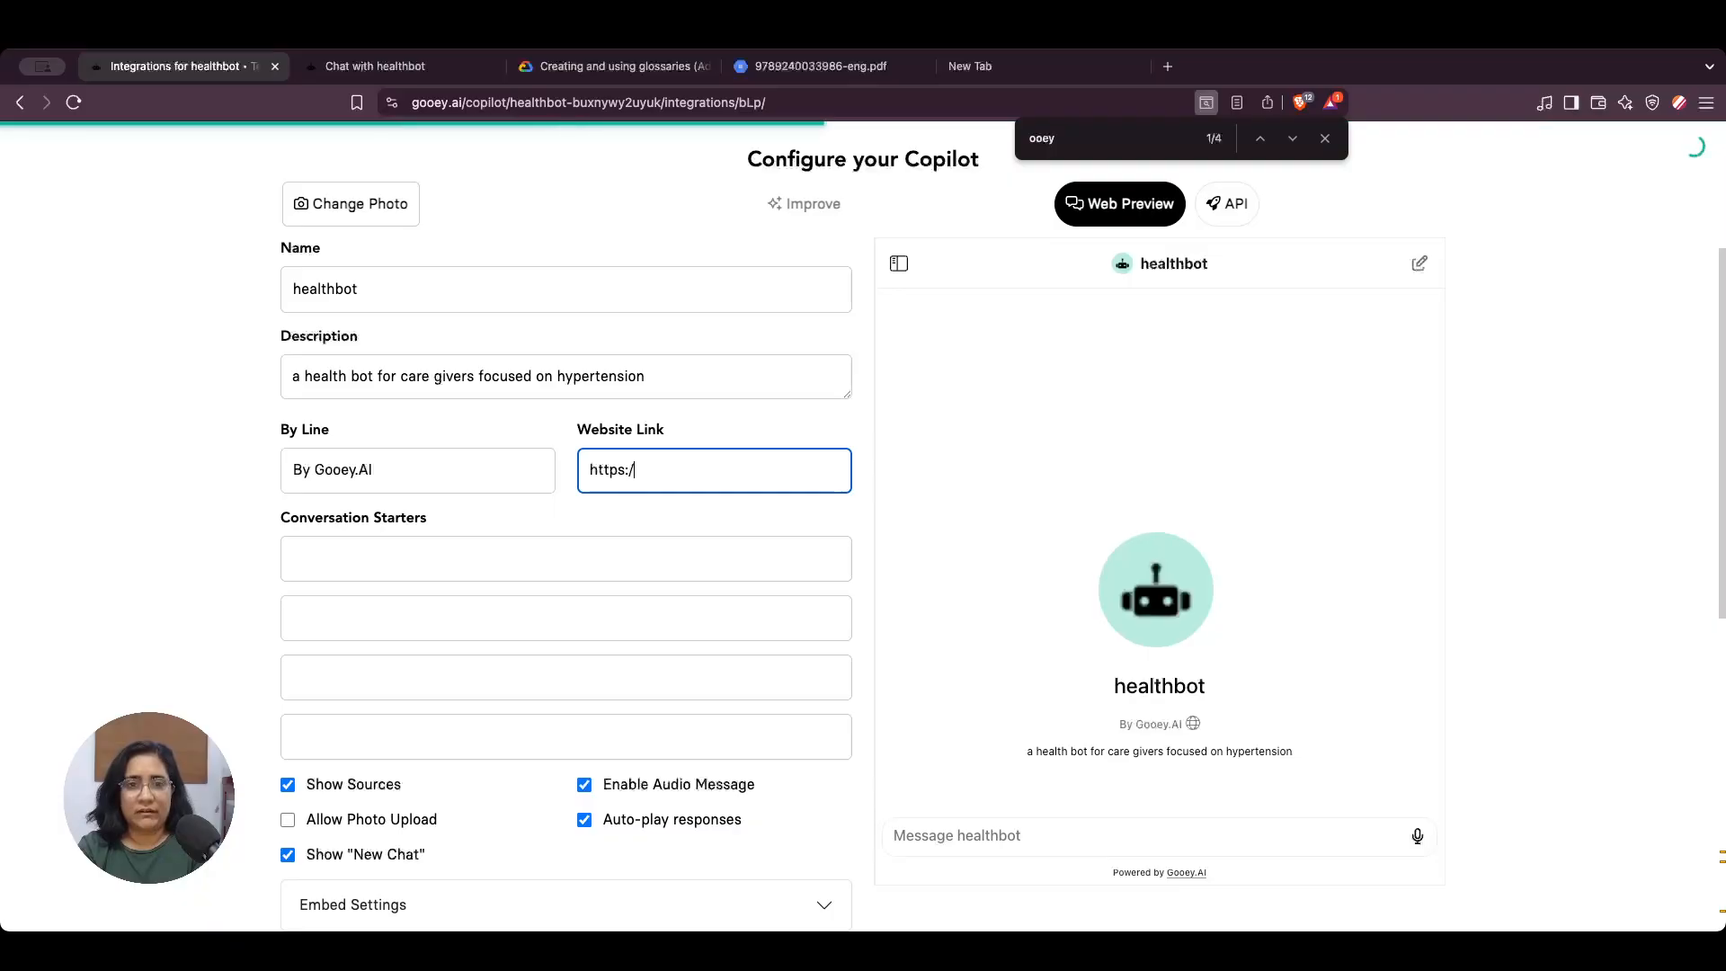
{"action": "type", "text": "/gooey.ai"}
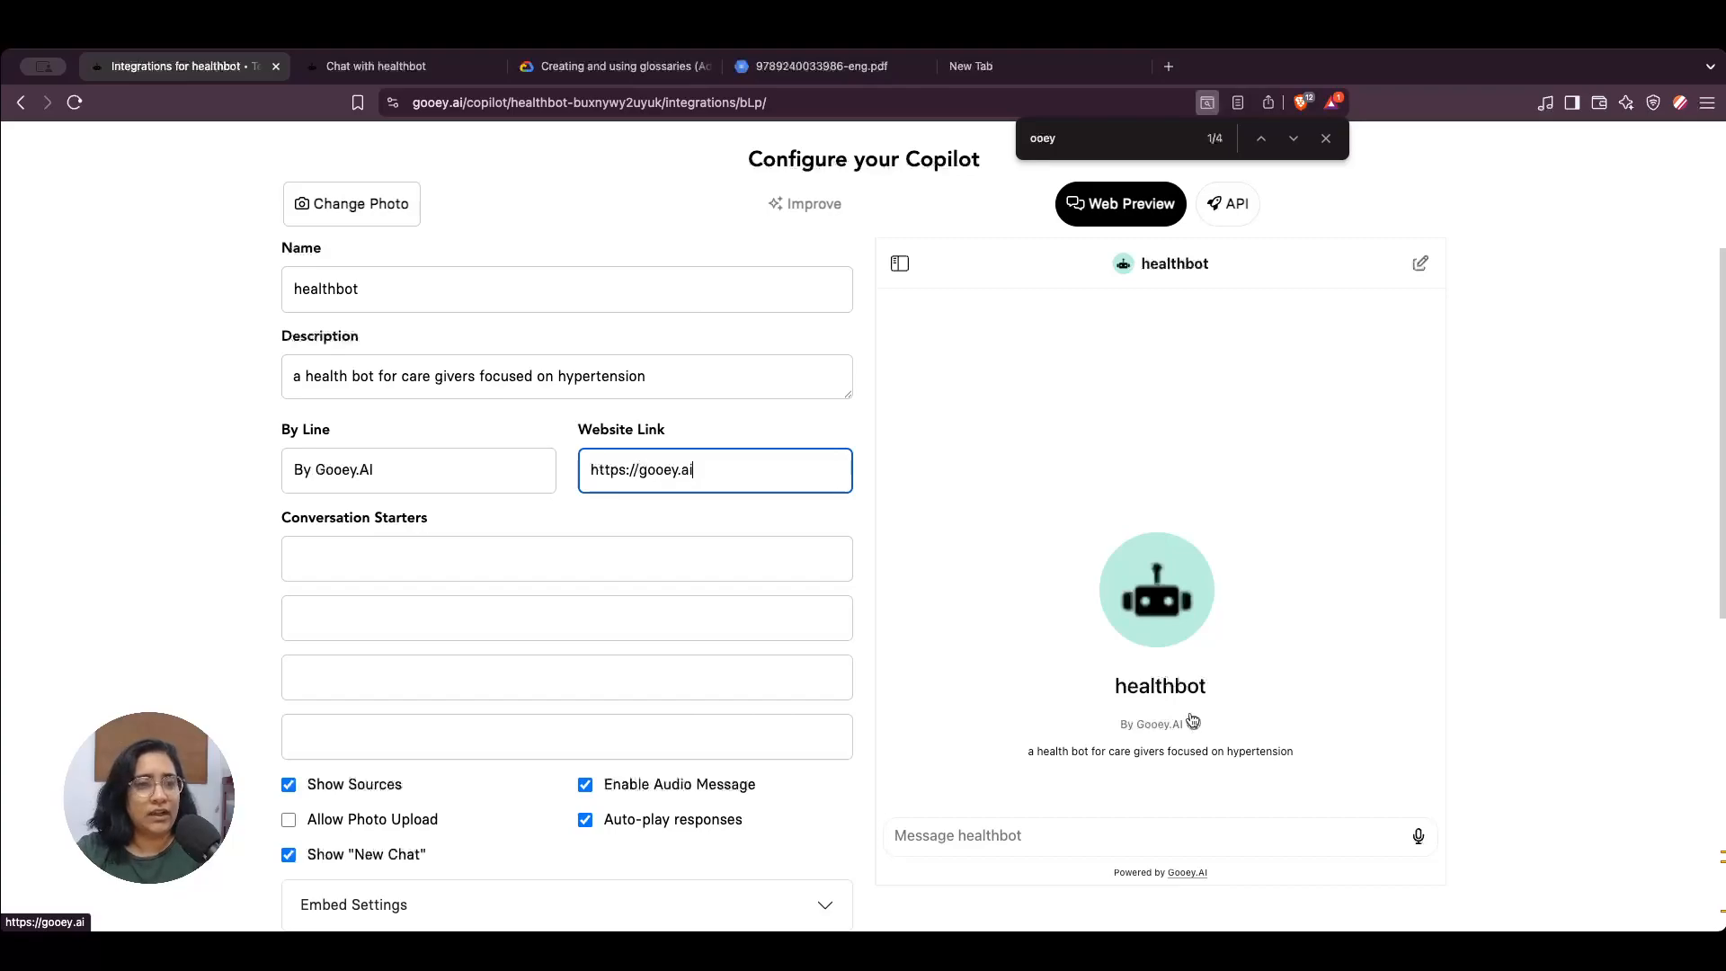
- Set the first conversation starter to "how often should cardiac patients follow up for hypertension"
{"action": "left_click", "coordinate": [500, 559]}
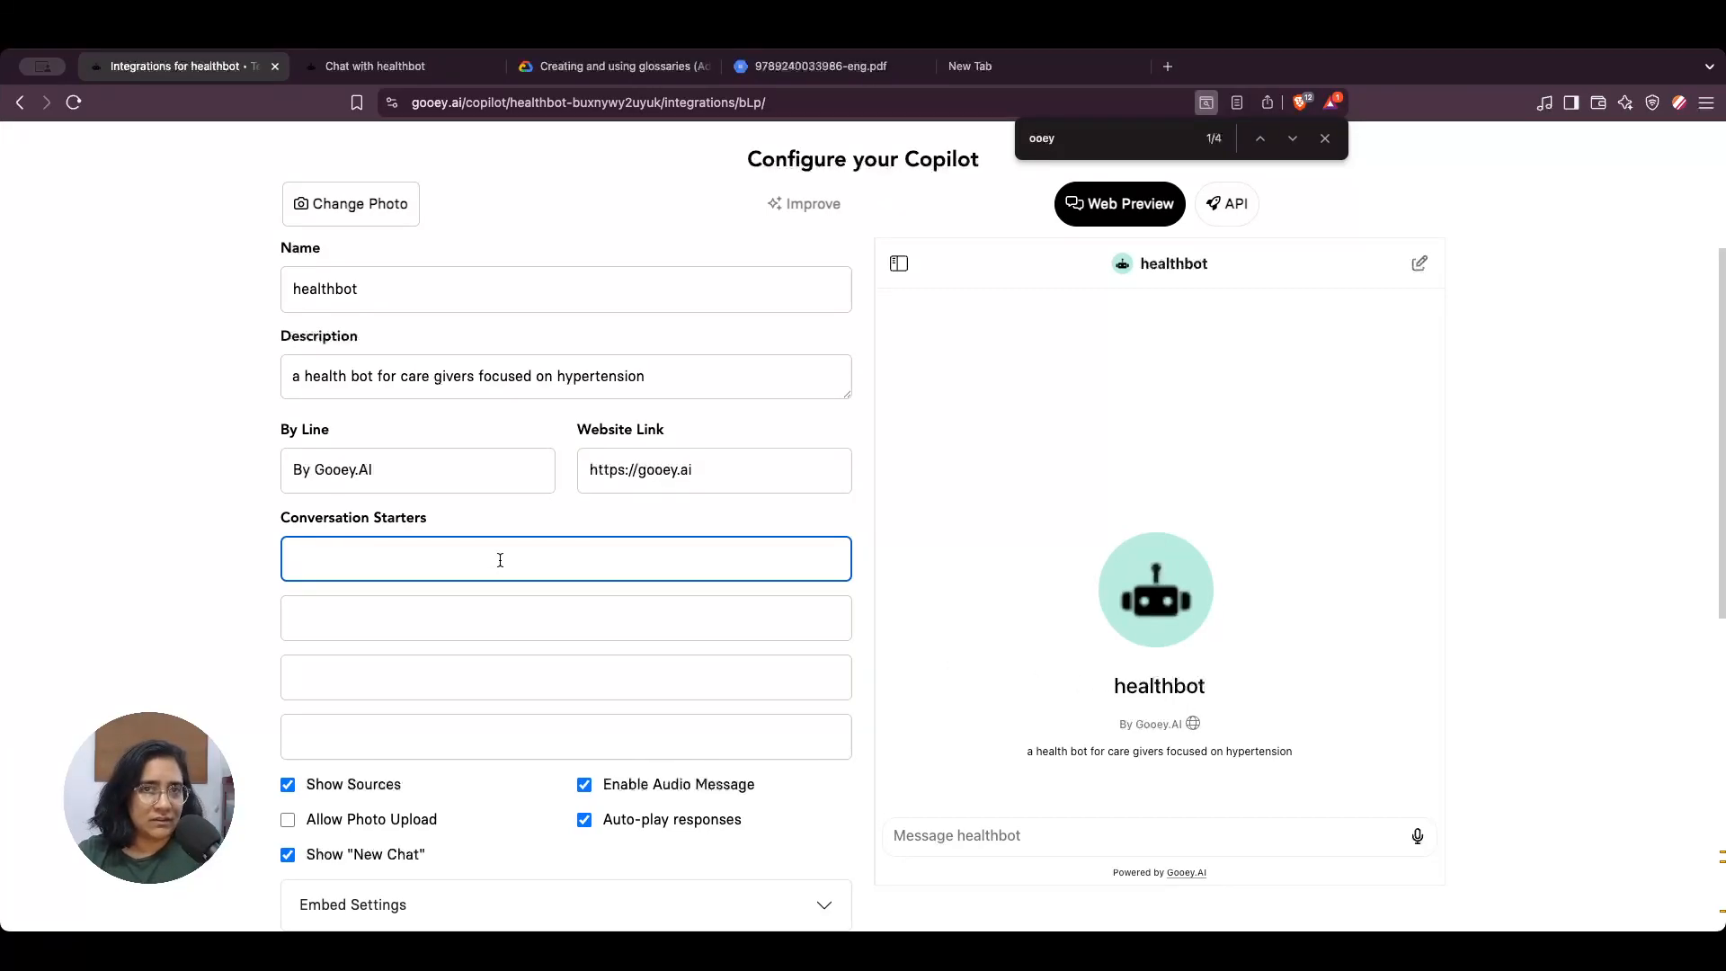
{"action": "left_click", "coordinate": [1325, 138]}
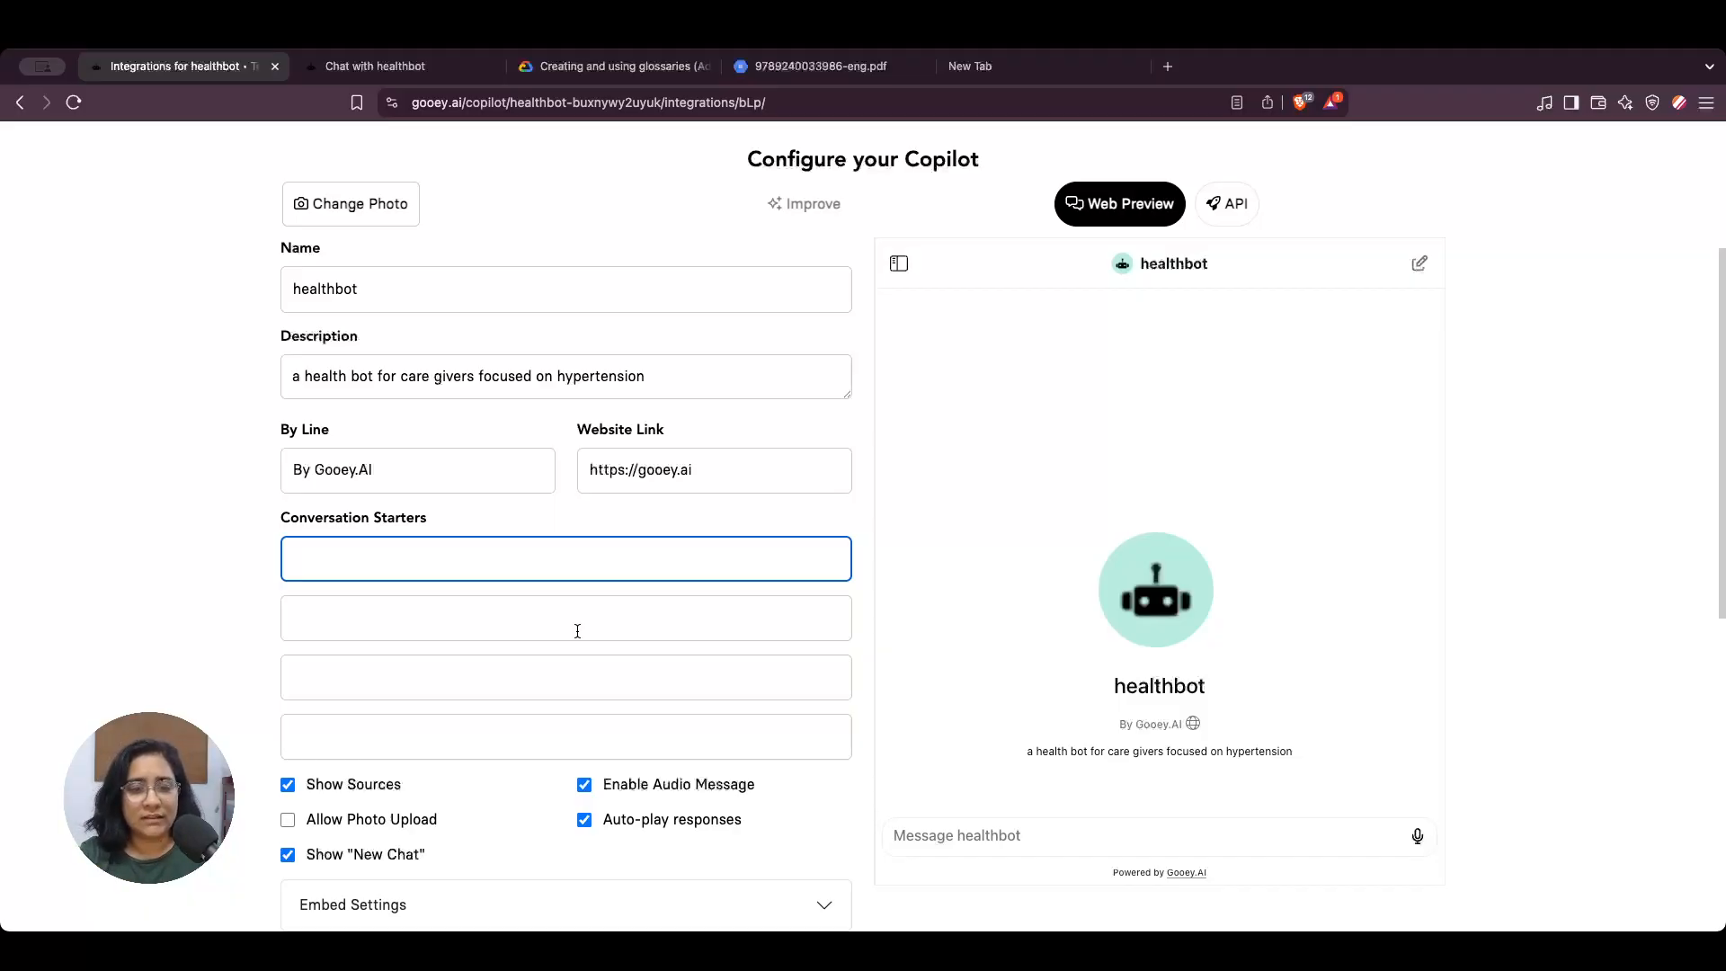
{"action": "type", "text": "h"}
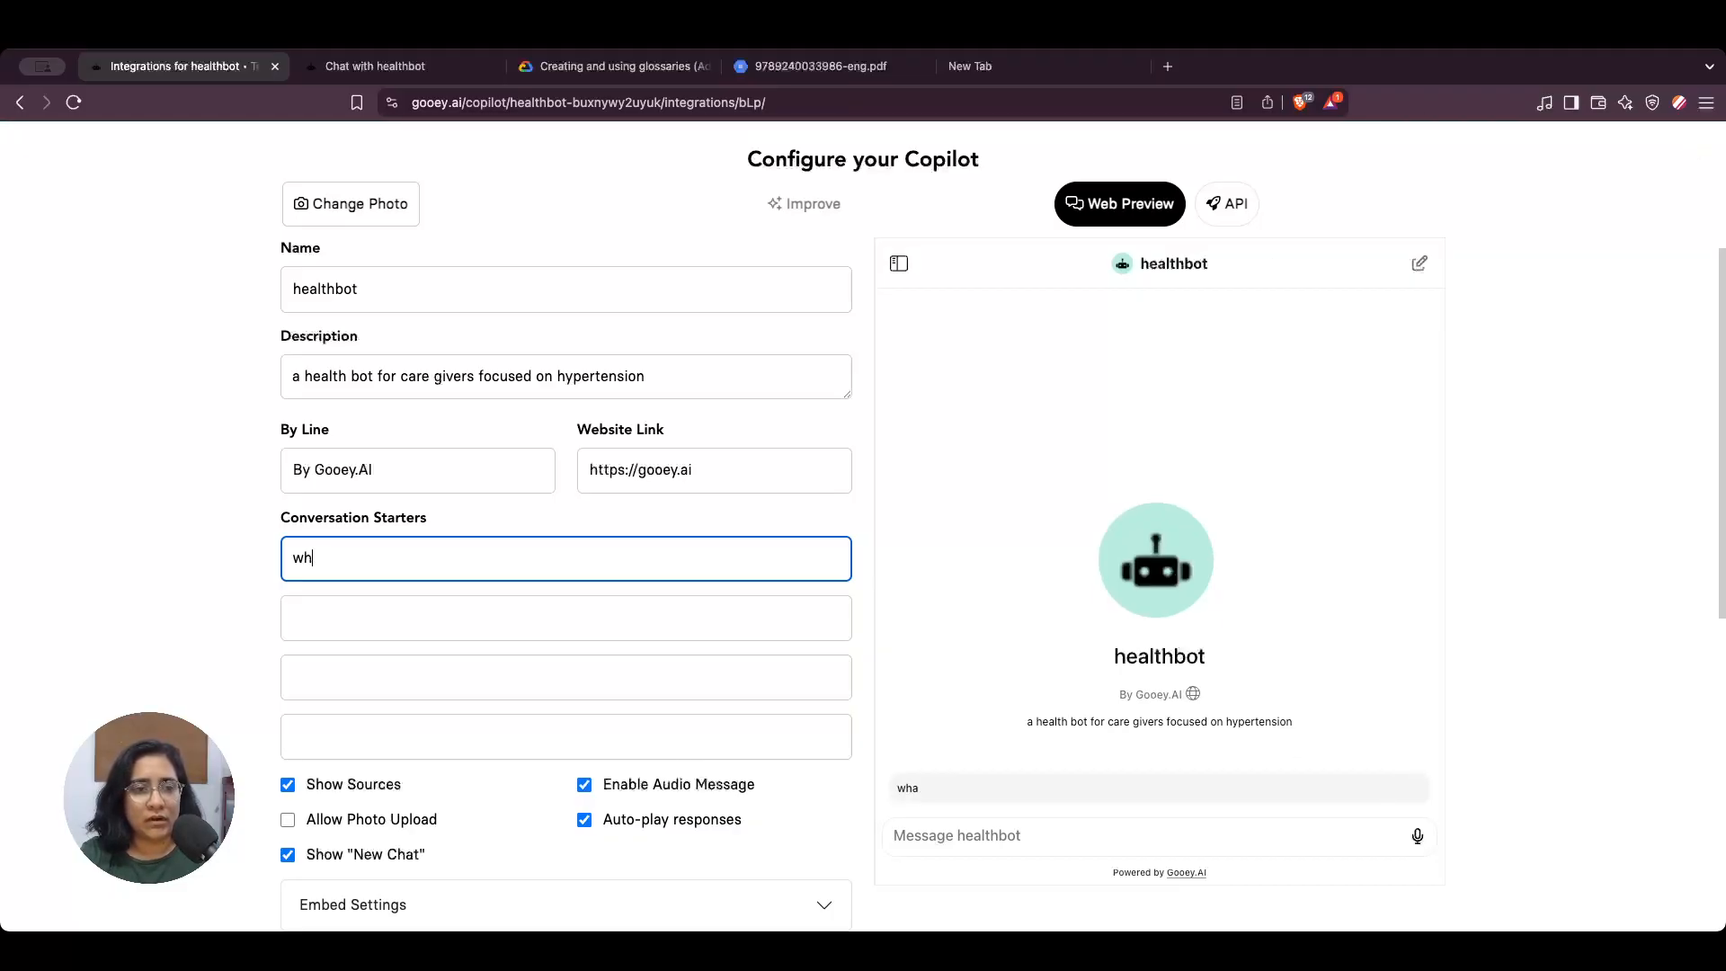
{"action": "type", "text": "ow o"}
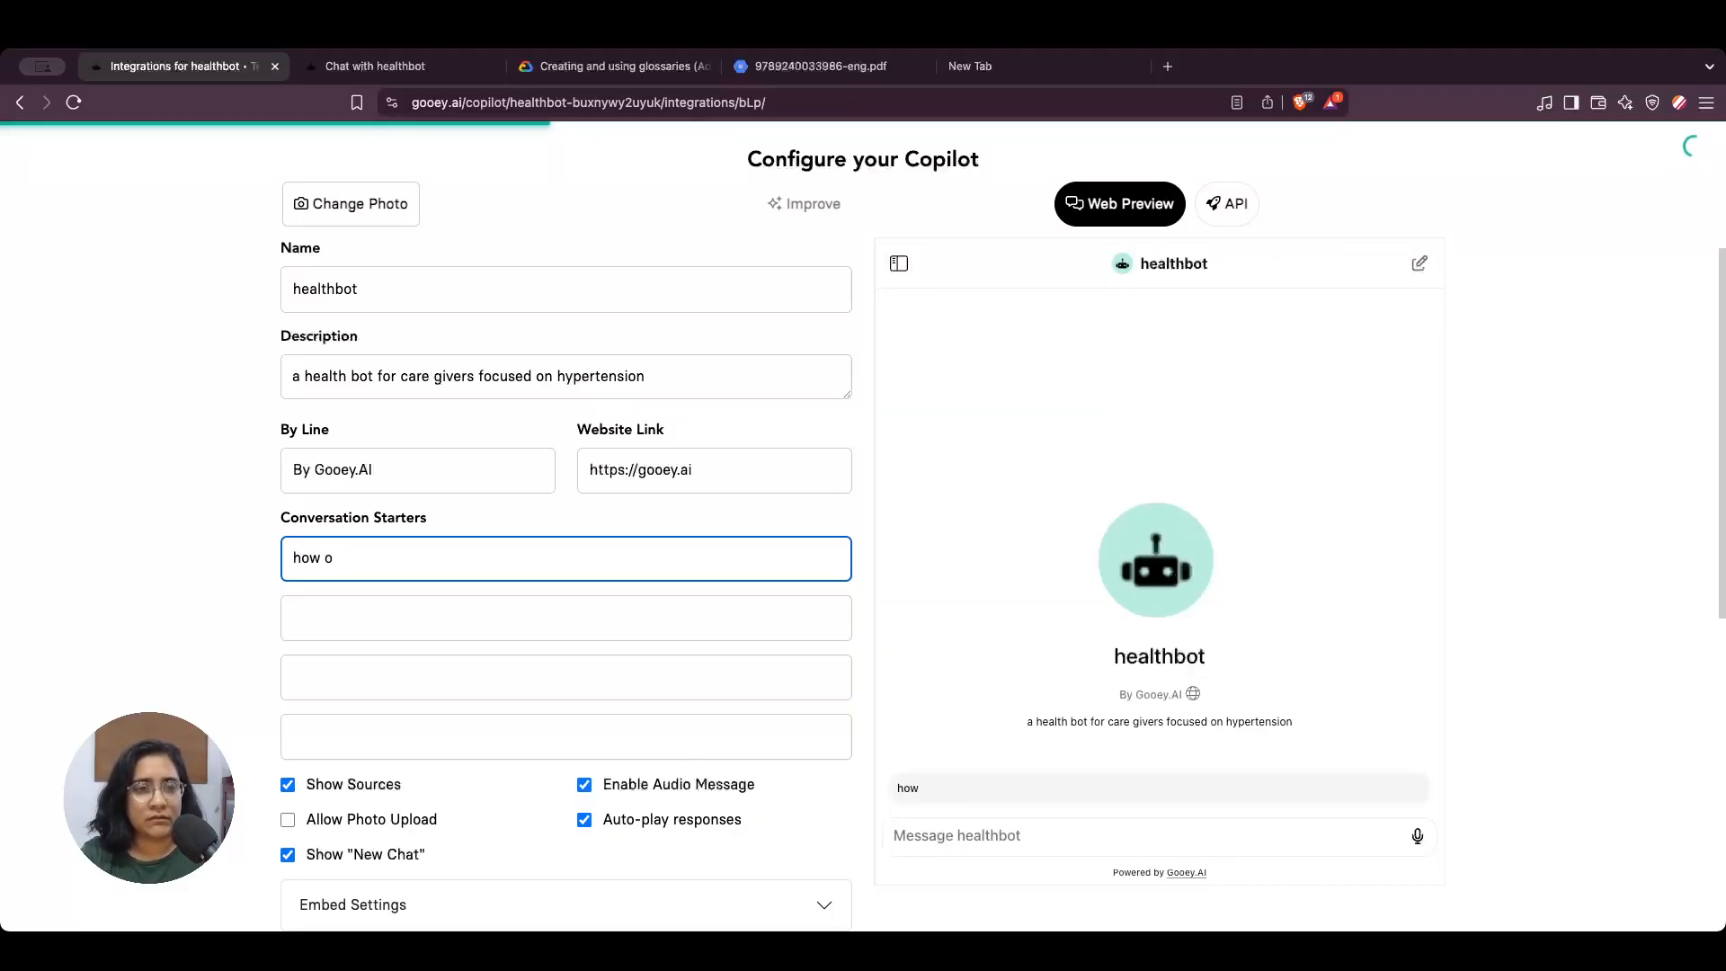
{"action": "type", "text": "ften sh"}
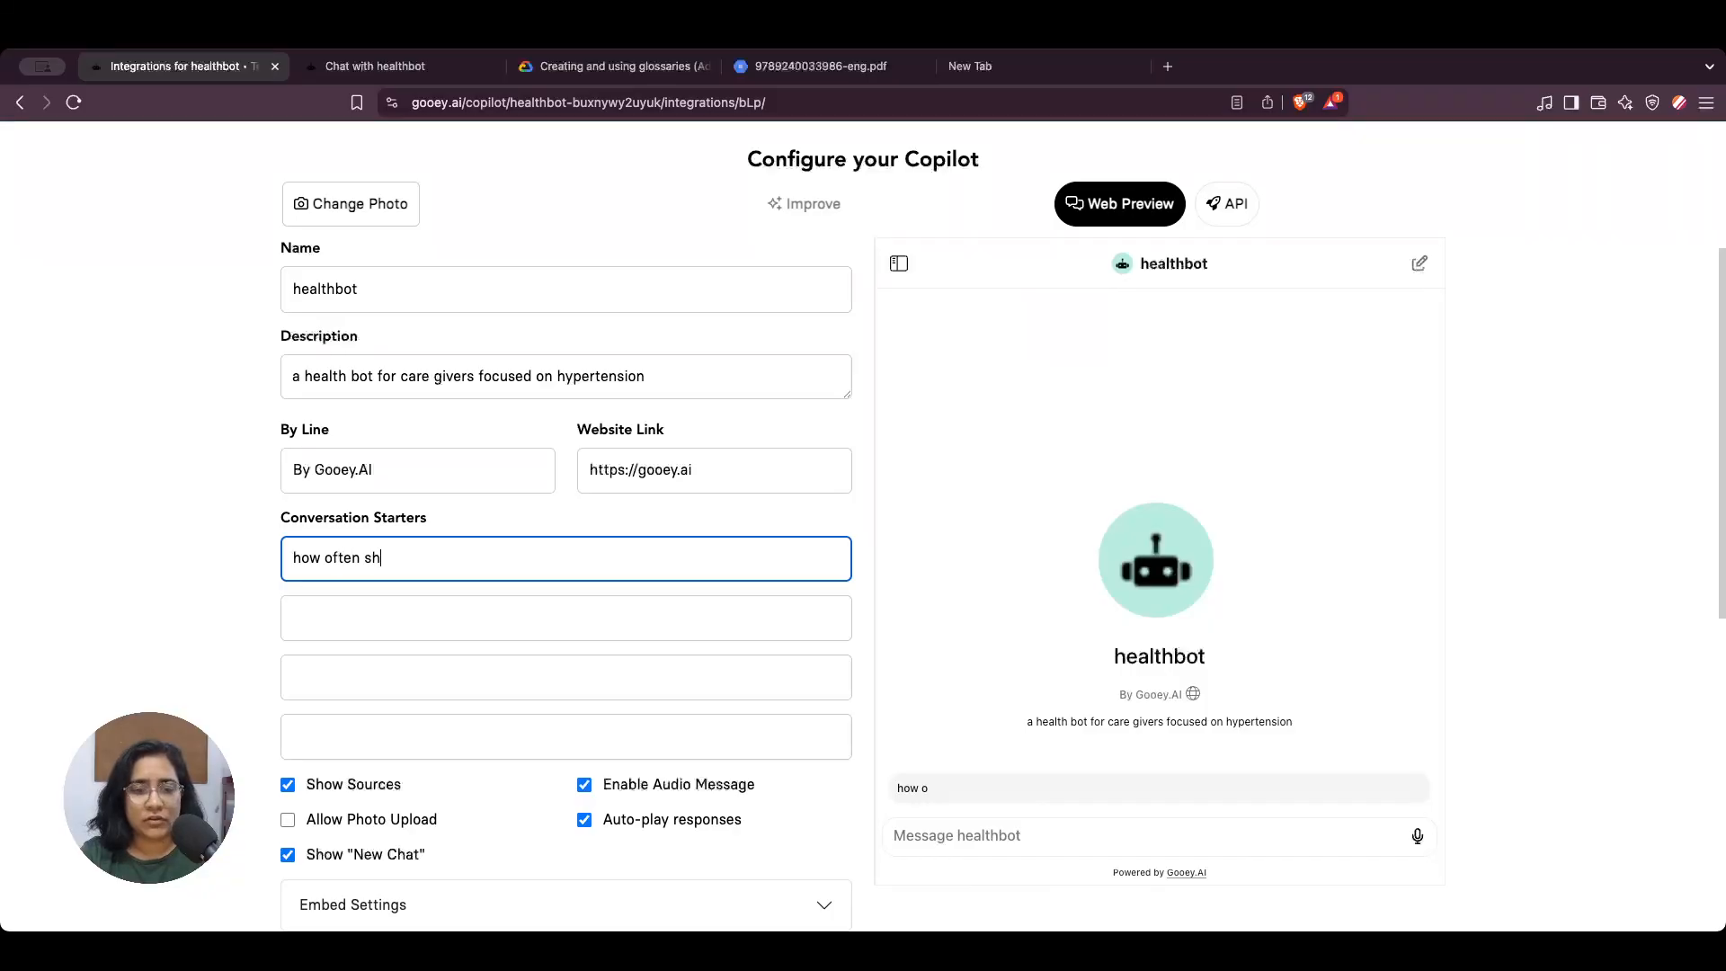
{"action": "type", "text": "ould card"}
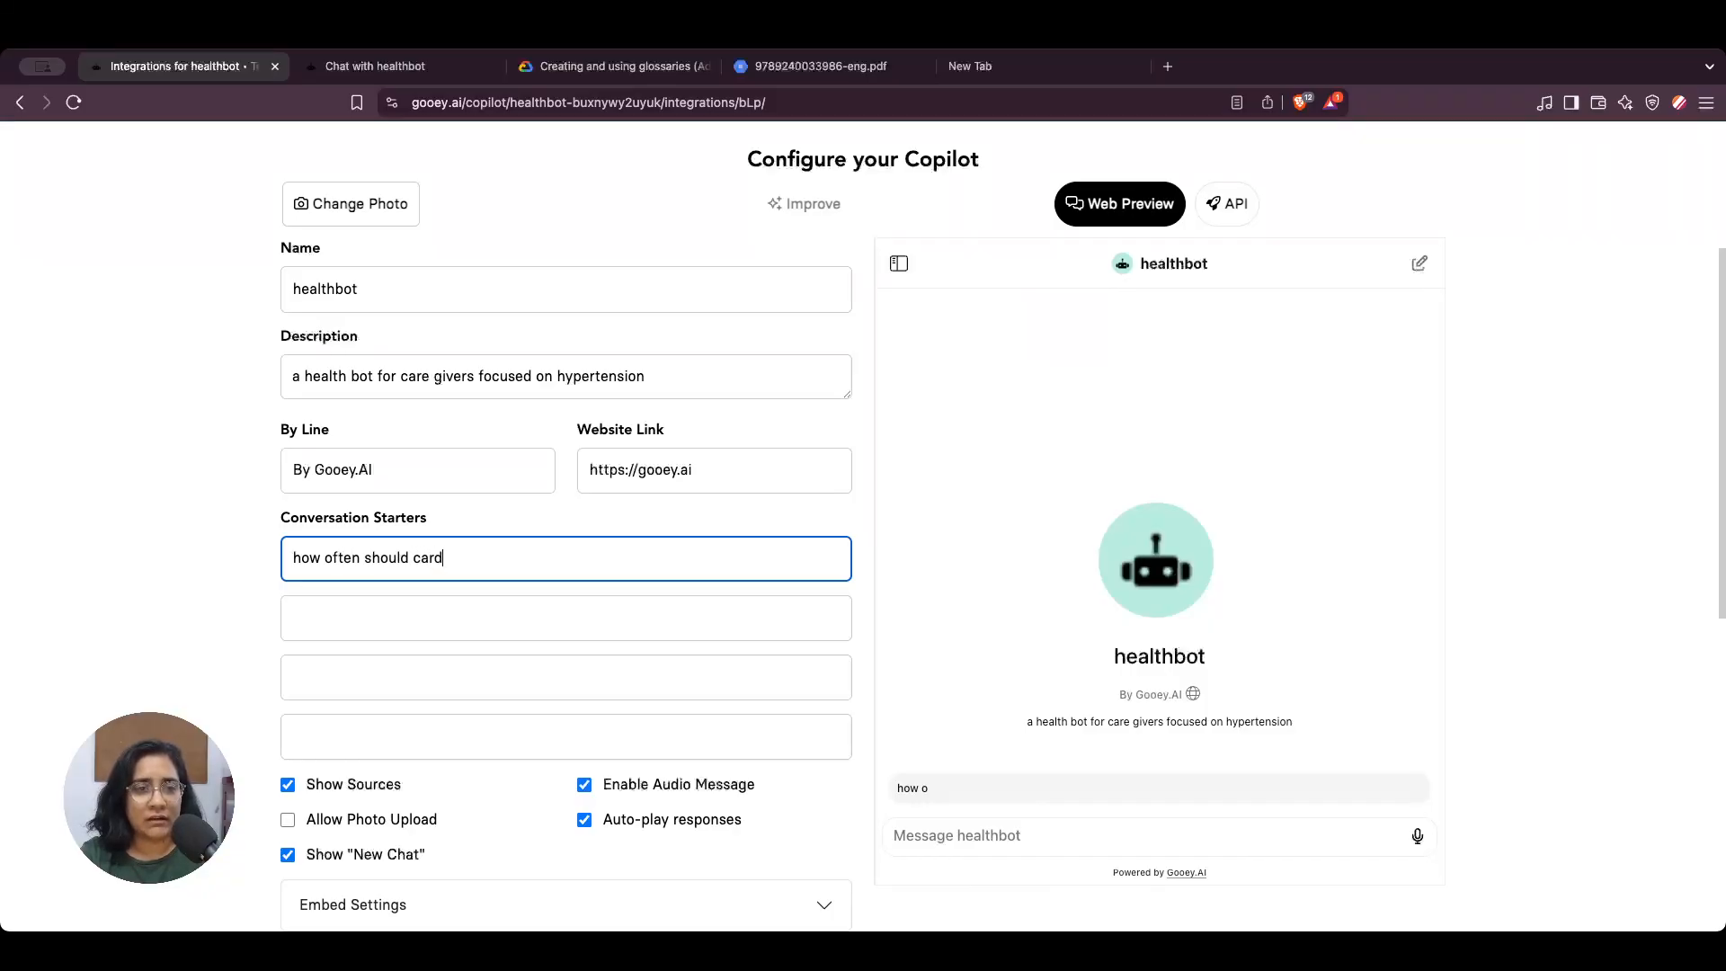
{"action": "type", "text": "iac patie"}
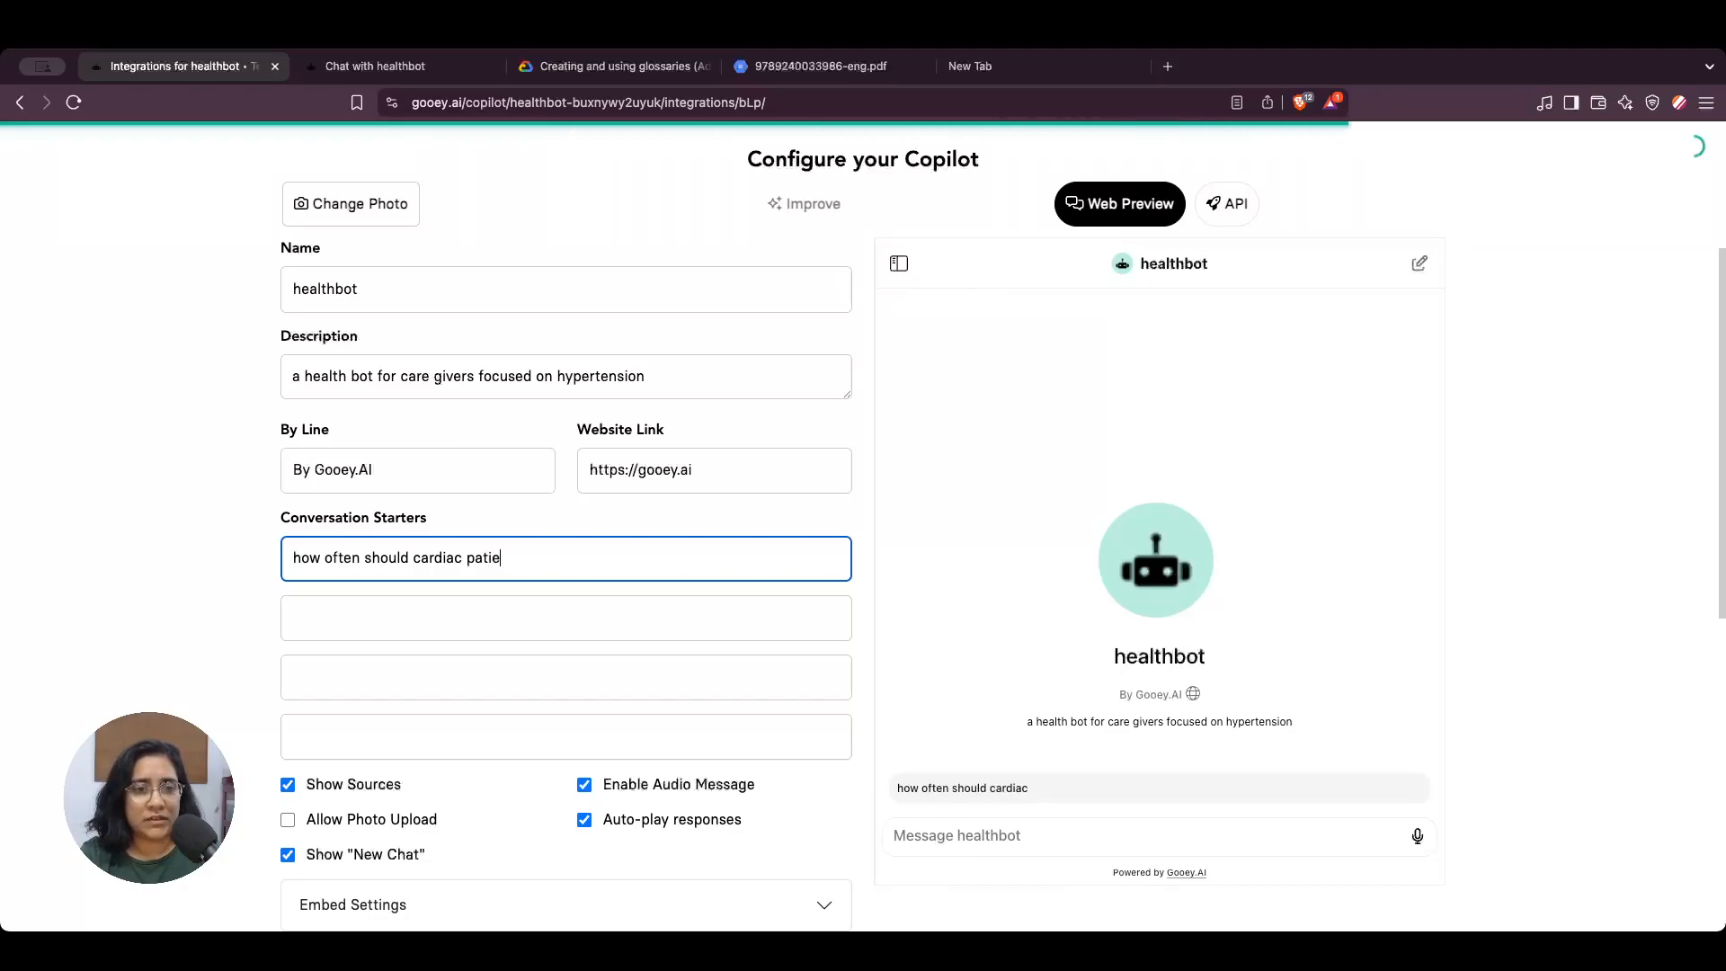
{"action": "type", "text": "nts follow up w"}
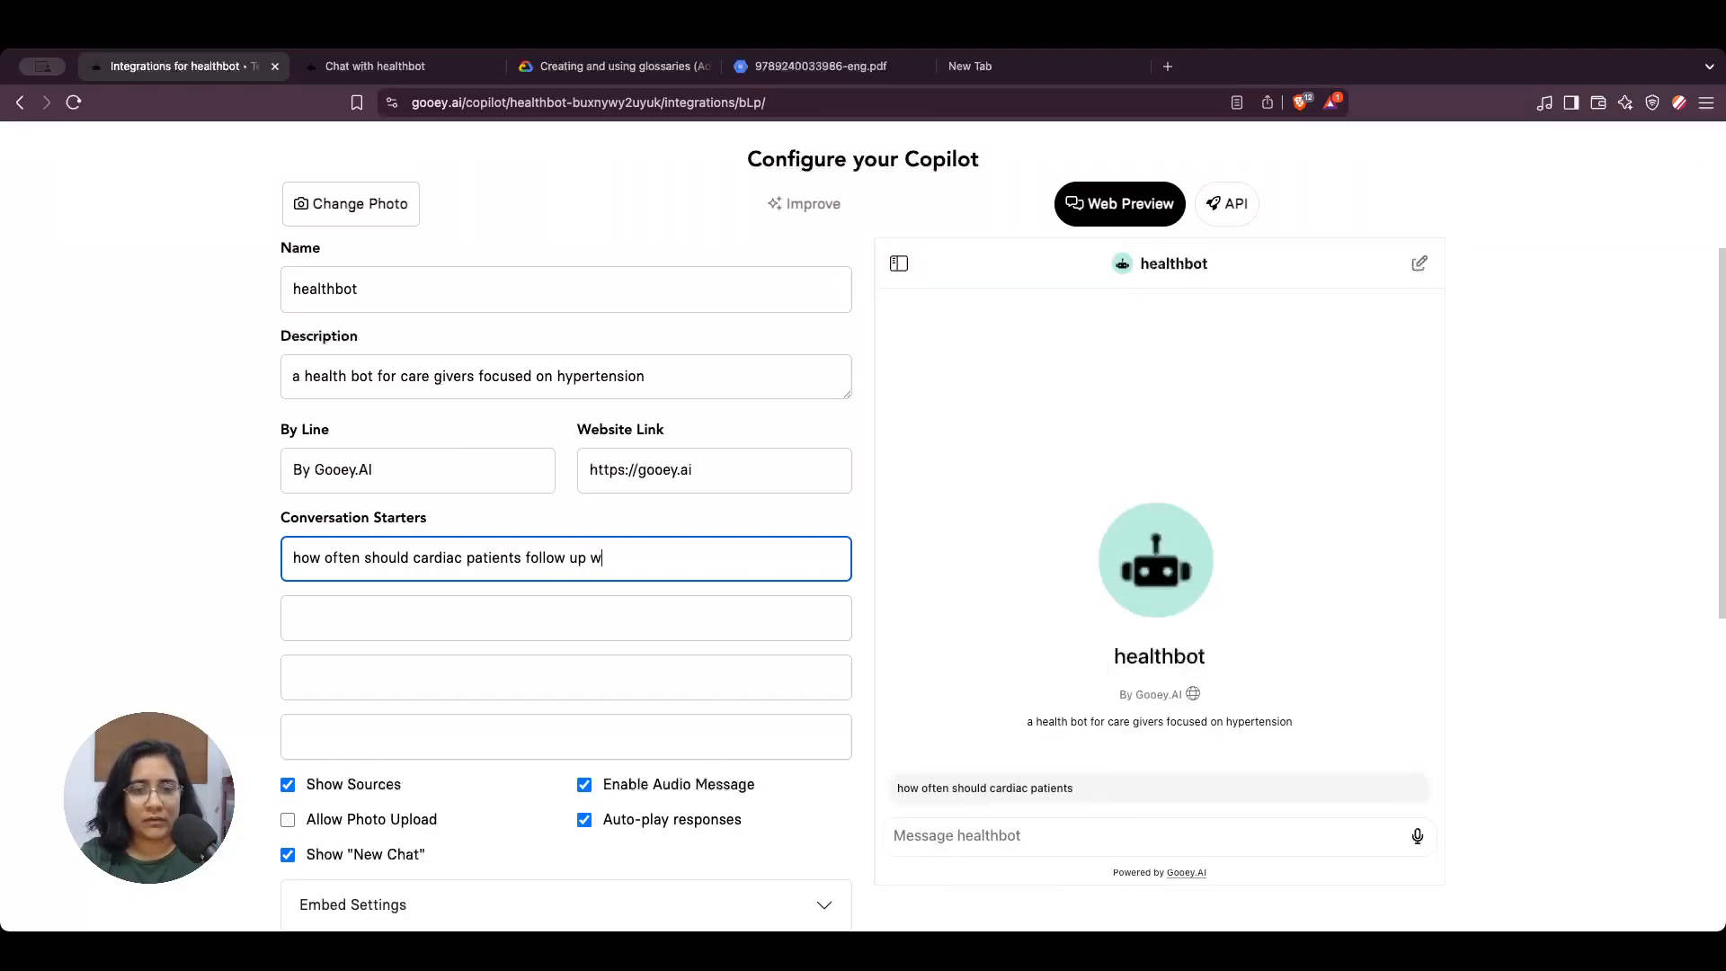
{"action": "key", "text": "BackSpace"}
{"action": "type", "text": "for hypertension"}
- Set the second conversation starter to "what are the drug classes for first line agents"
{"action": "left_click", "coordinate": [294, 618]}
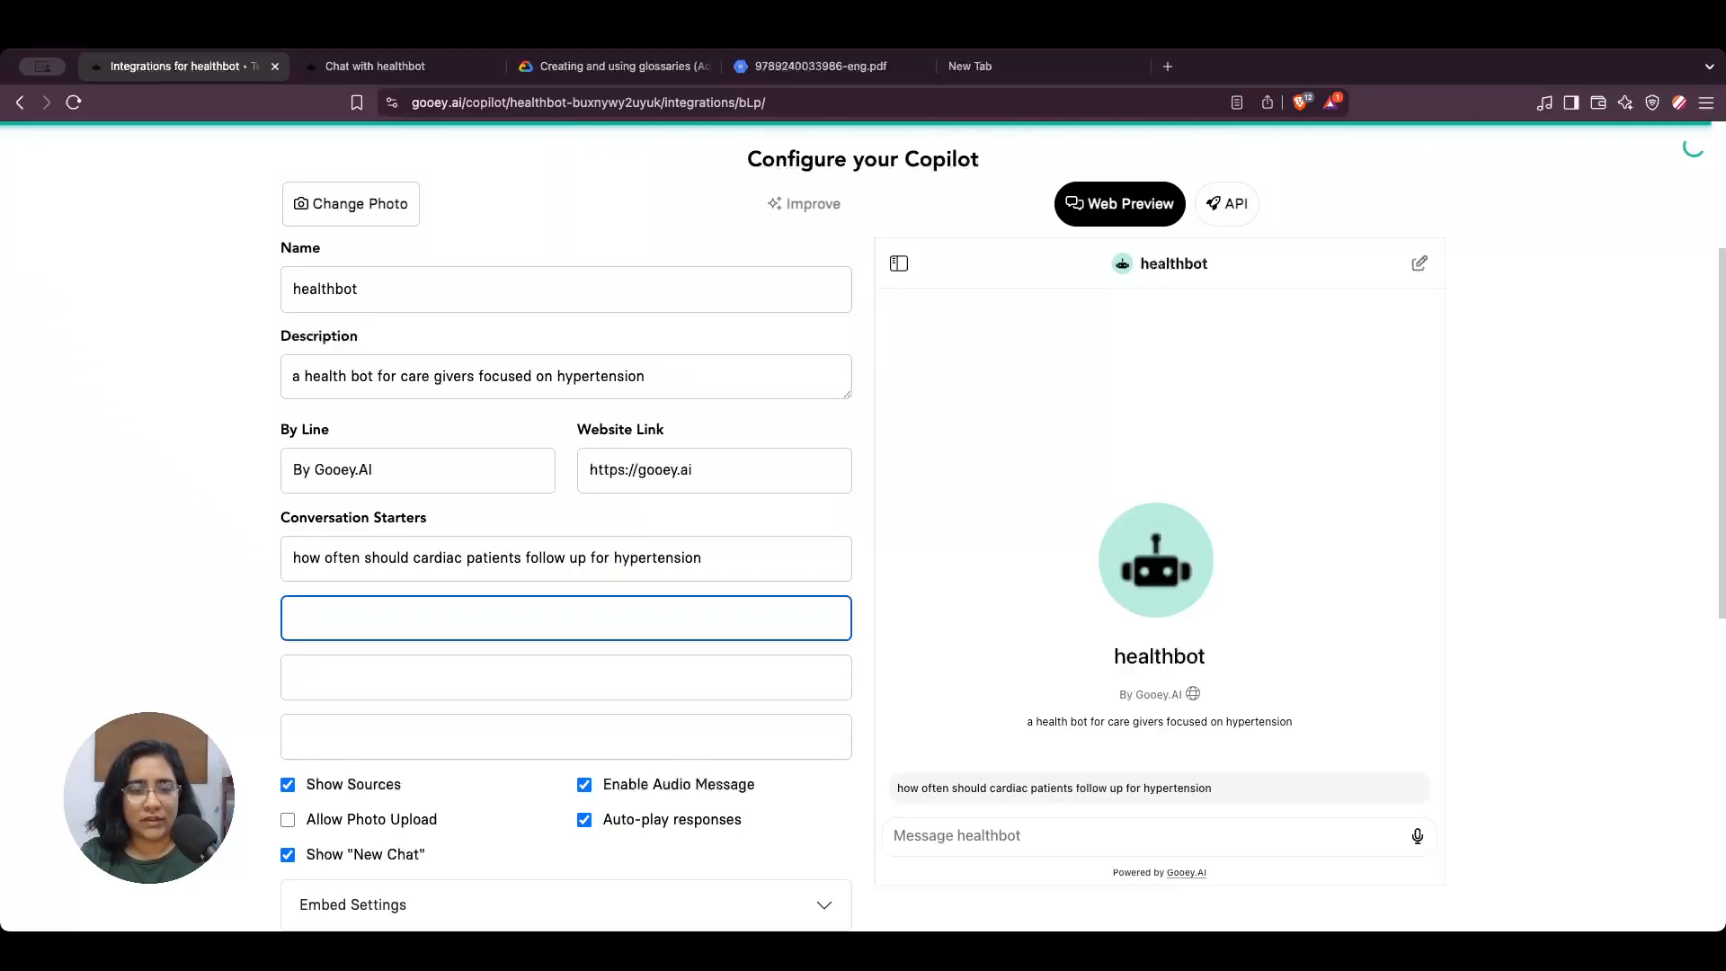
{"action": "type", "text": "what are teh"}
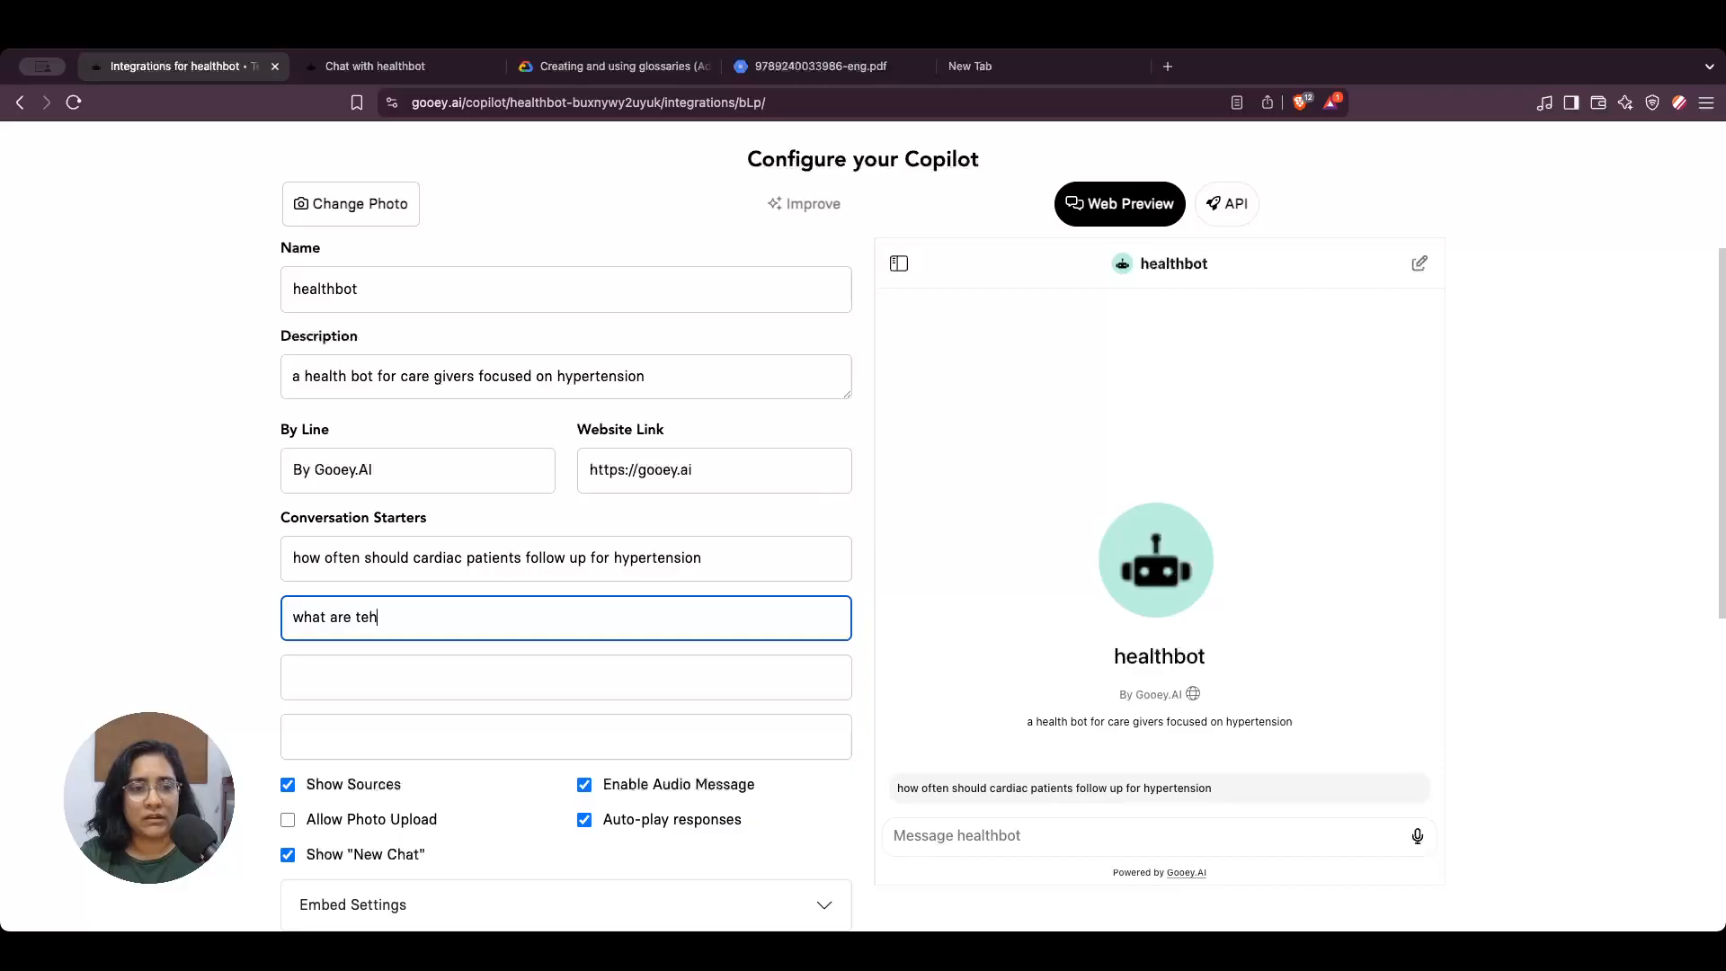
{"action": "key", "text": "BackSpace"}
{"action": "key", "text": "BackSpace"}
{"action": "type", "text": "he dru"}
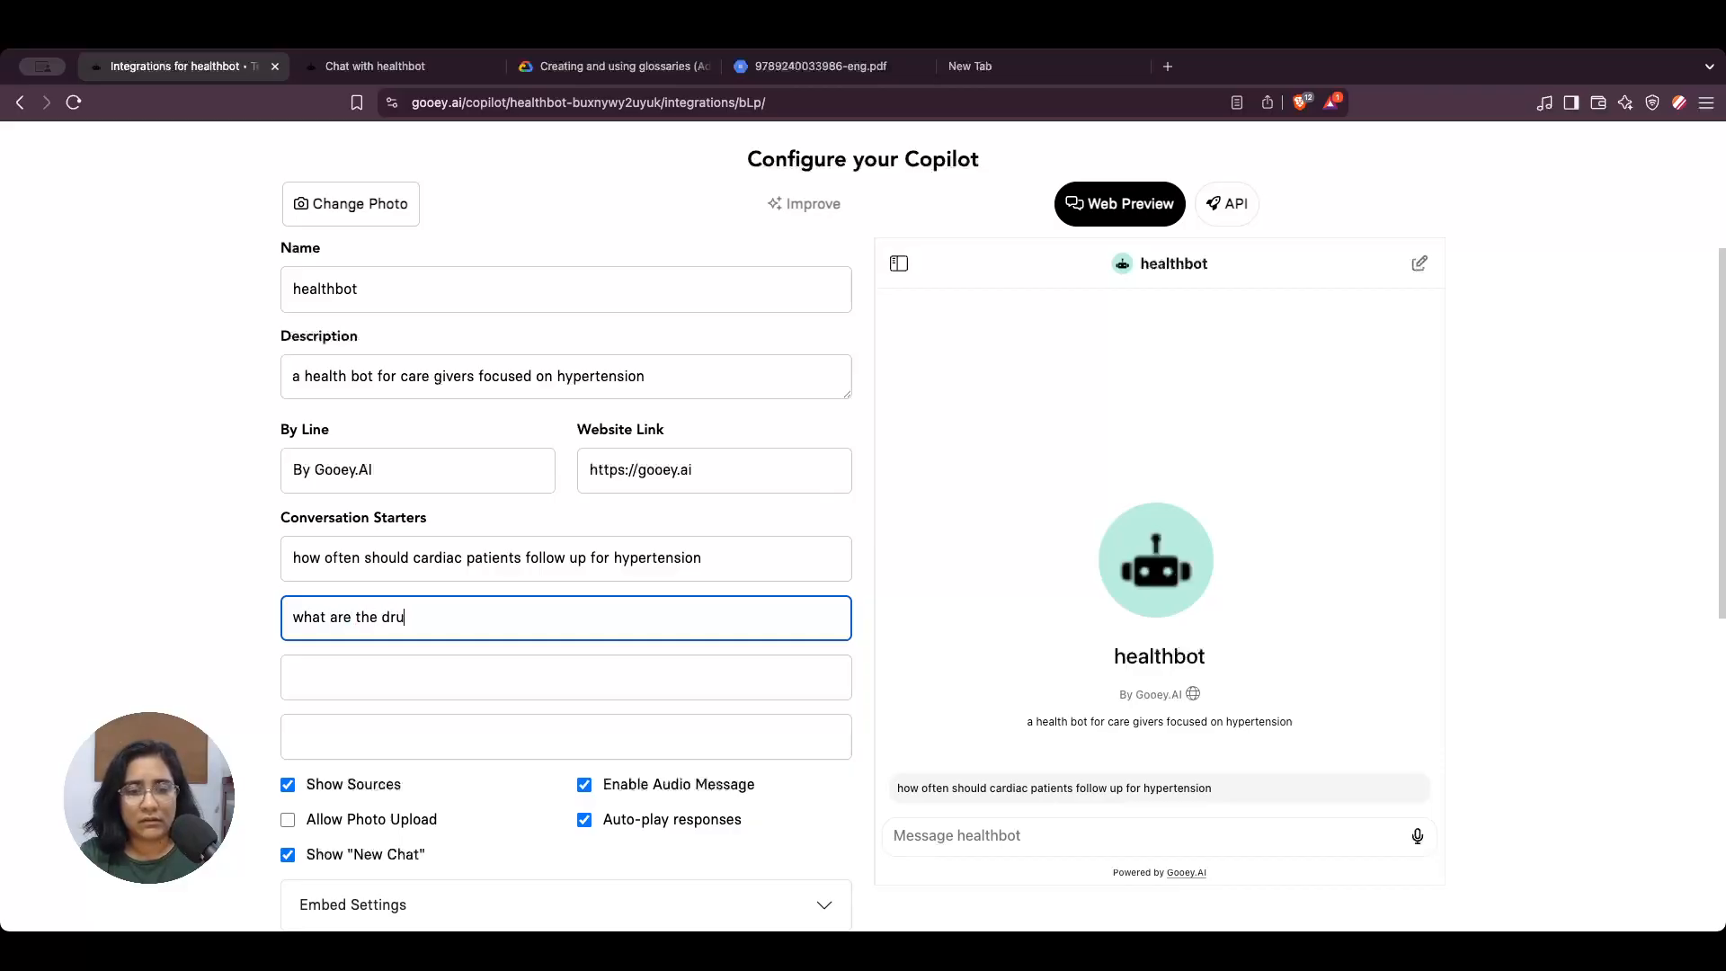
{"action": "type", "text": "g classes "}
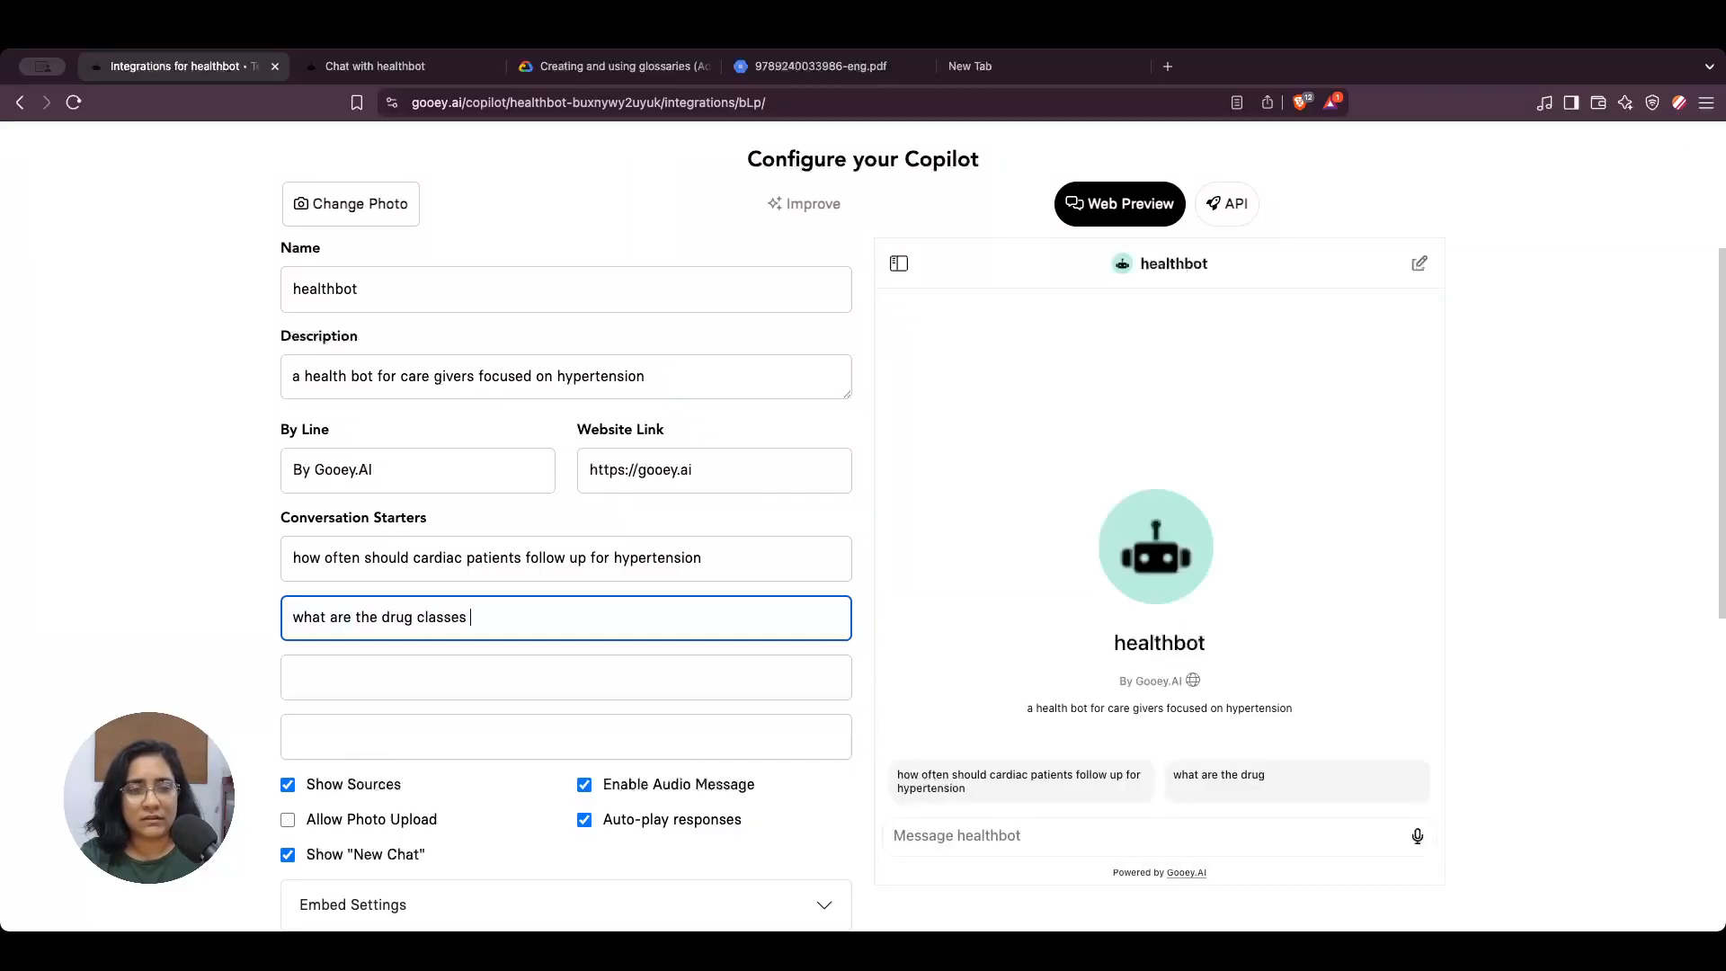
{"action": "type", "text": "for"}
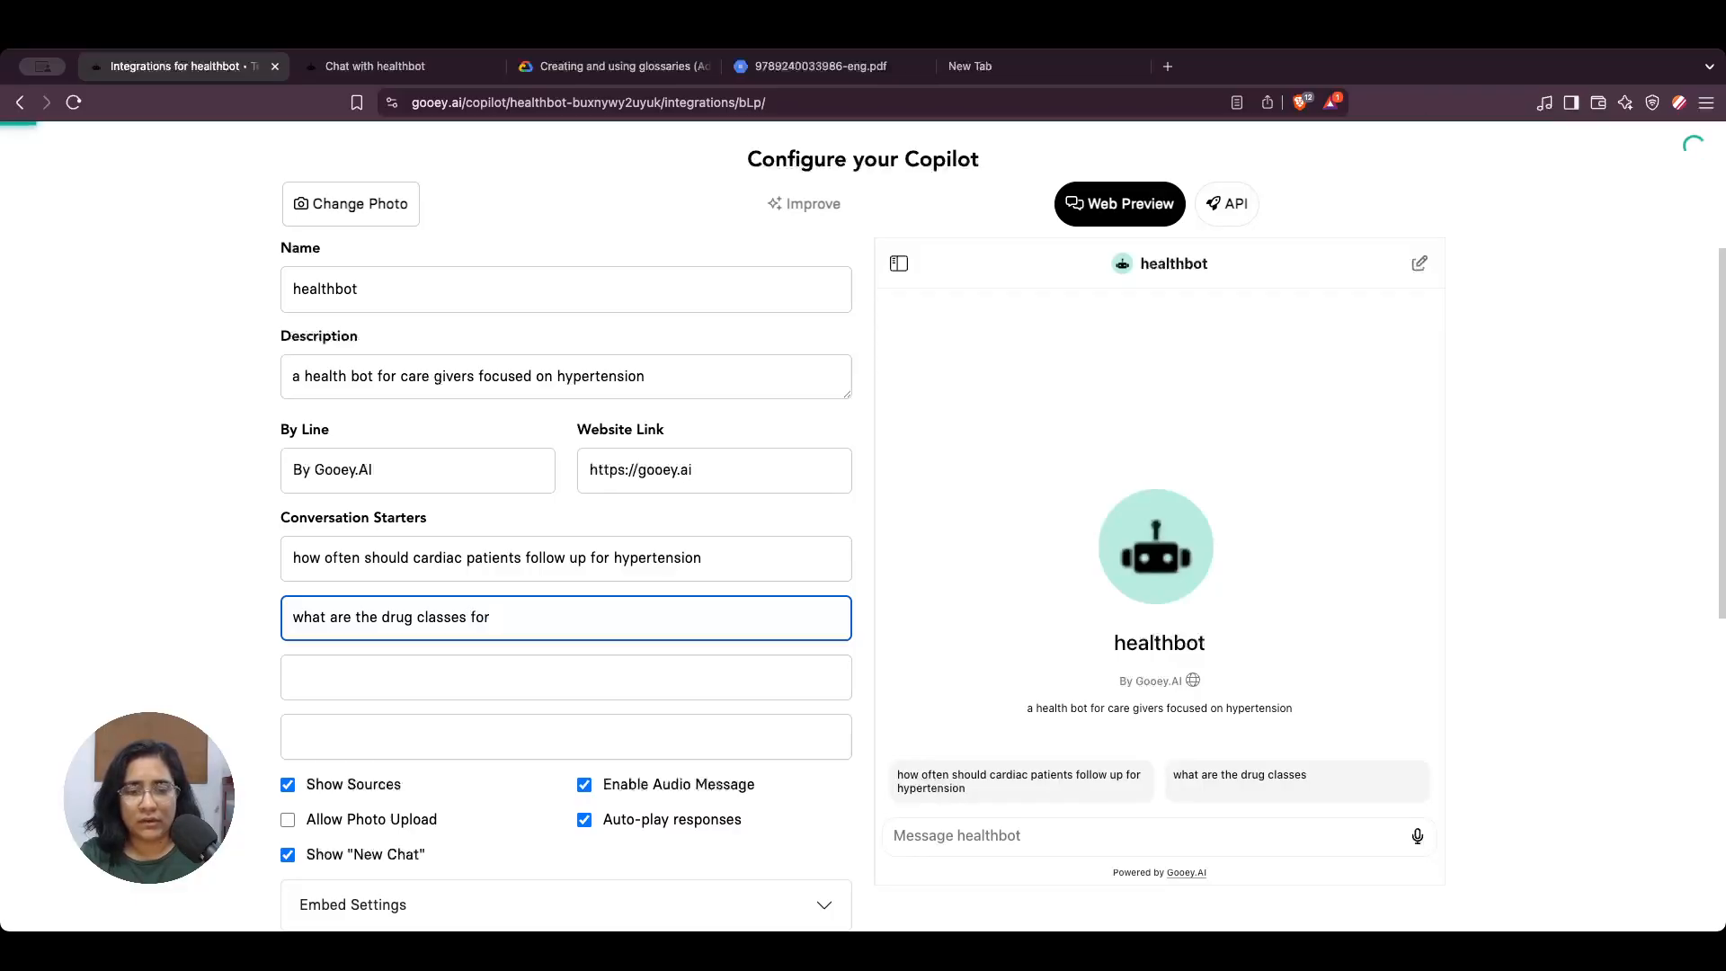
{"action": "type", "text": " first line agents"}
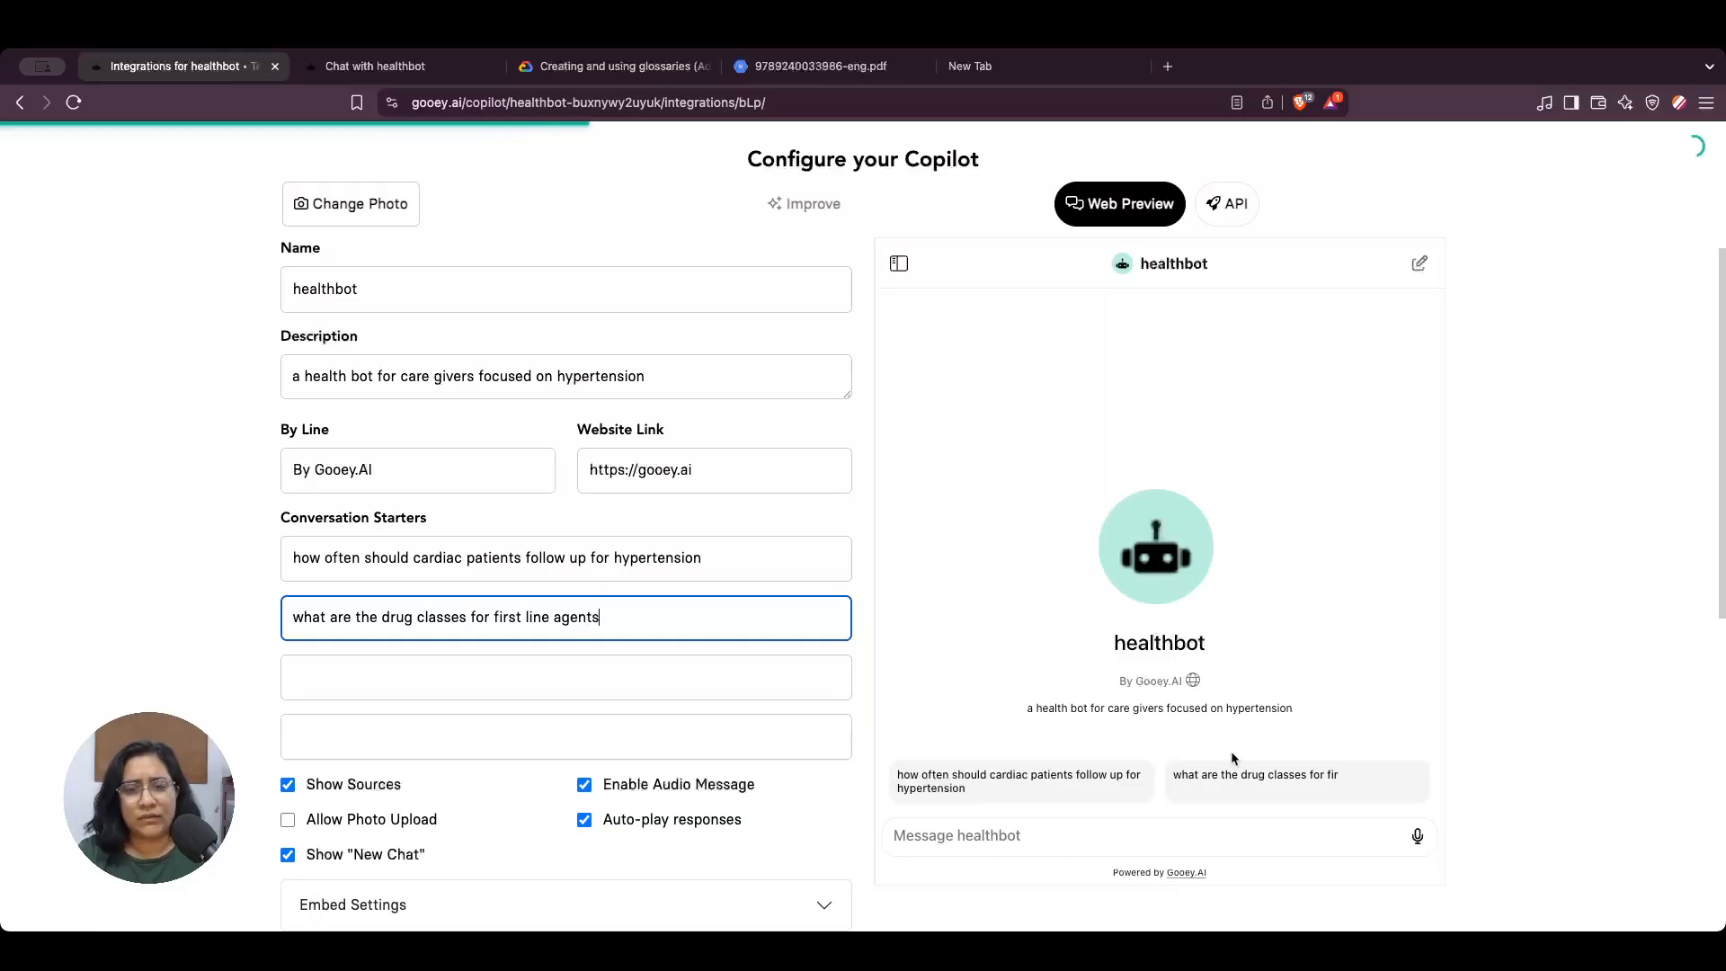
{"action": "left_click", "coordinate": [666, 681]}
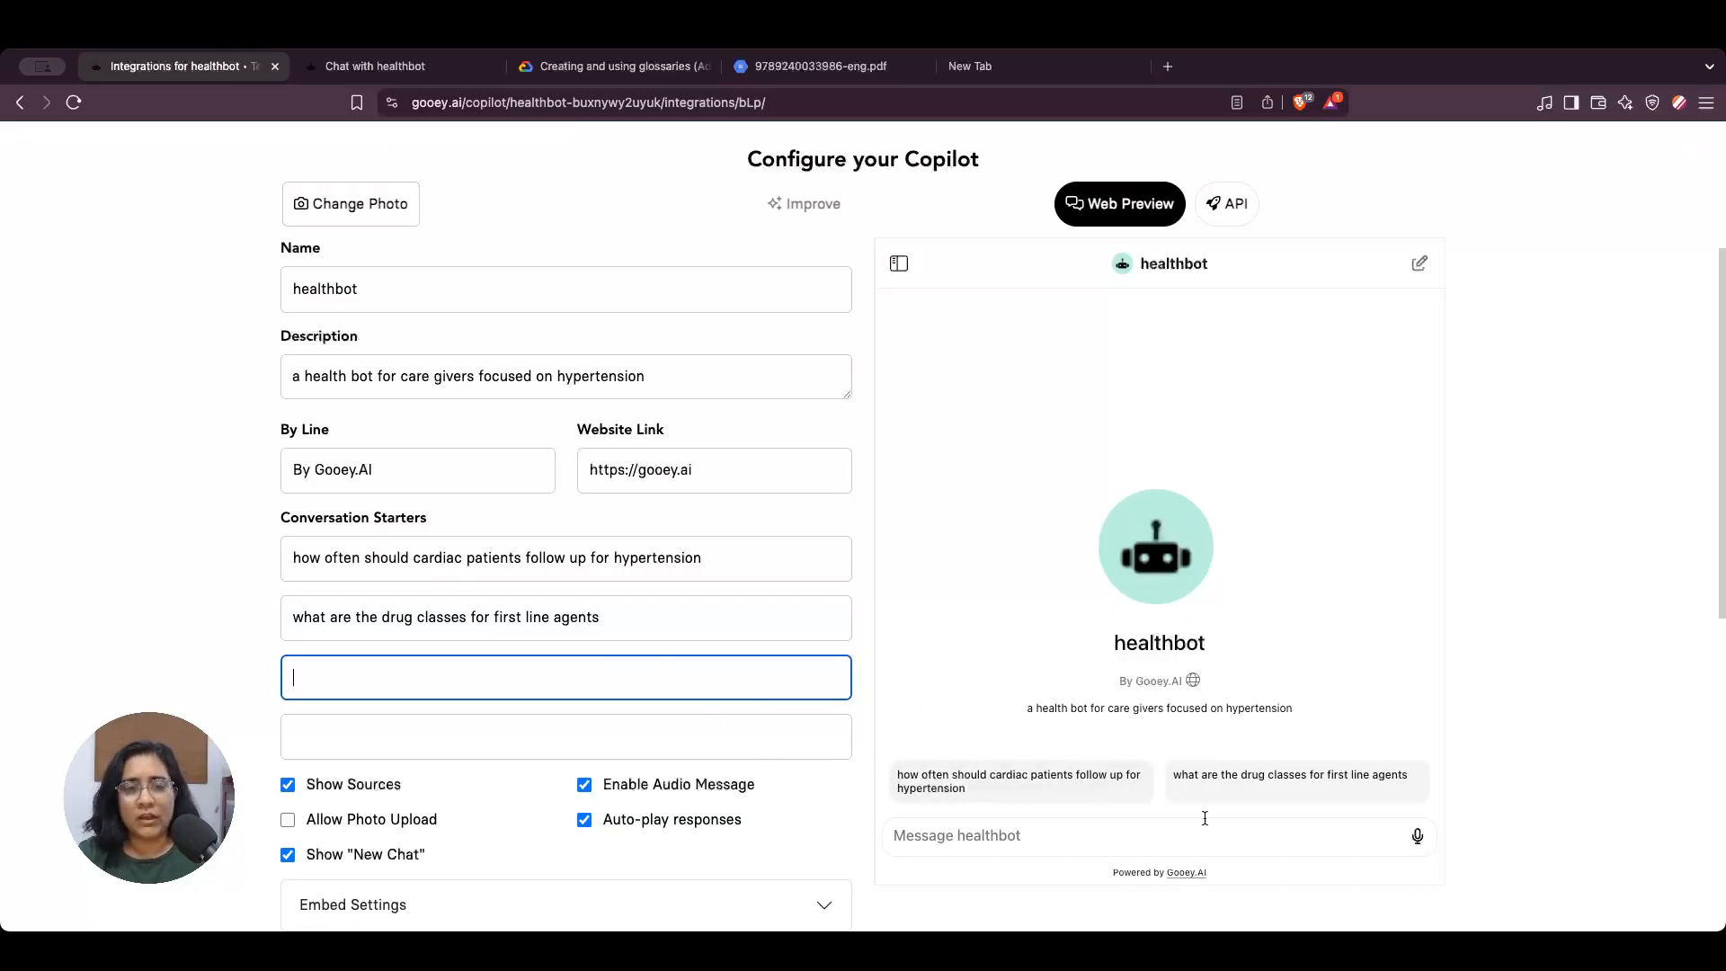
- Show and hide the conversation sidebar in the healthbot web preview
{"action": "scroll", "coordinate": [669, 861], "scroll_direction": "down", "scroll_amount": 2}
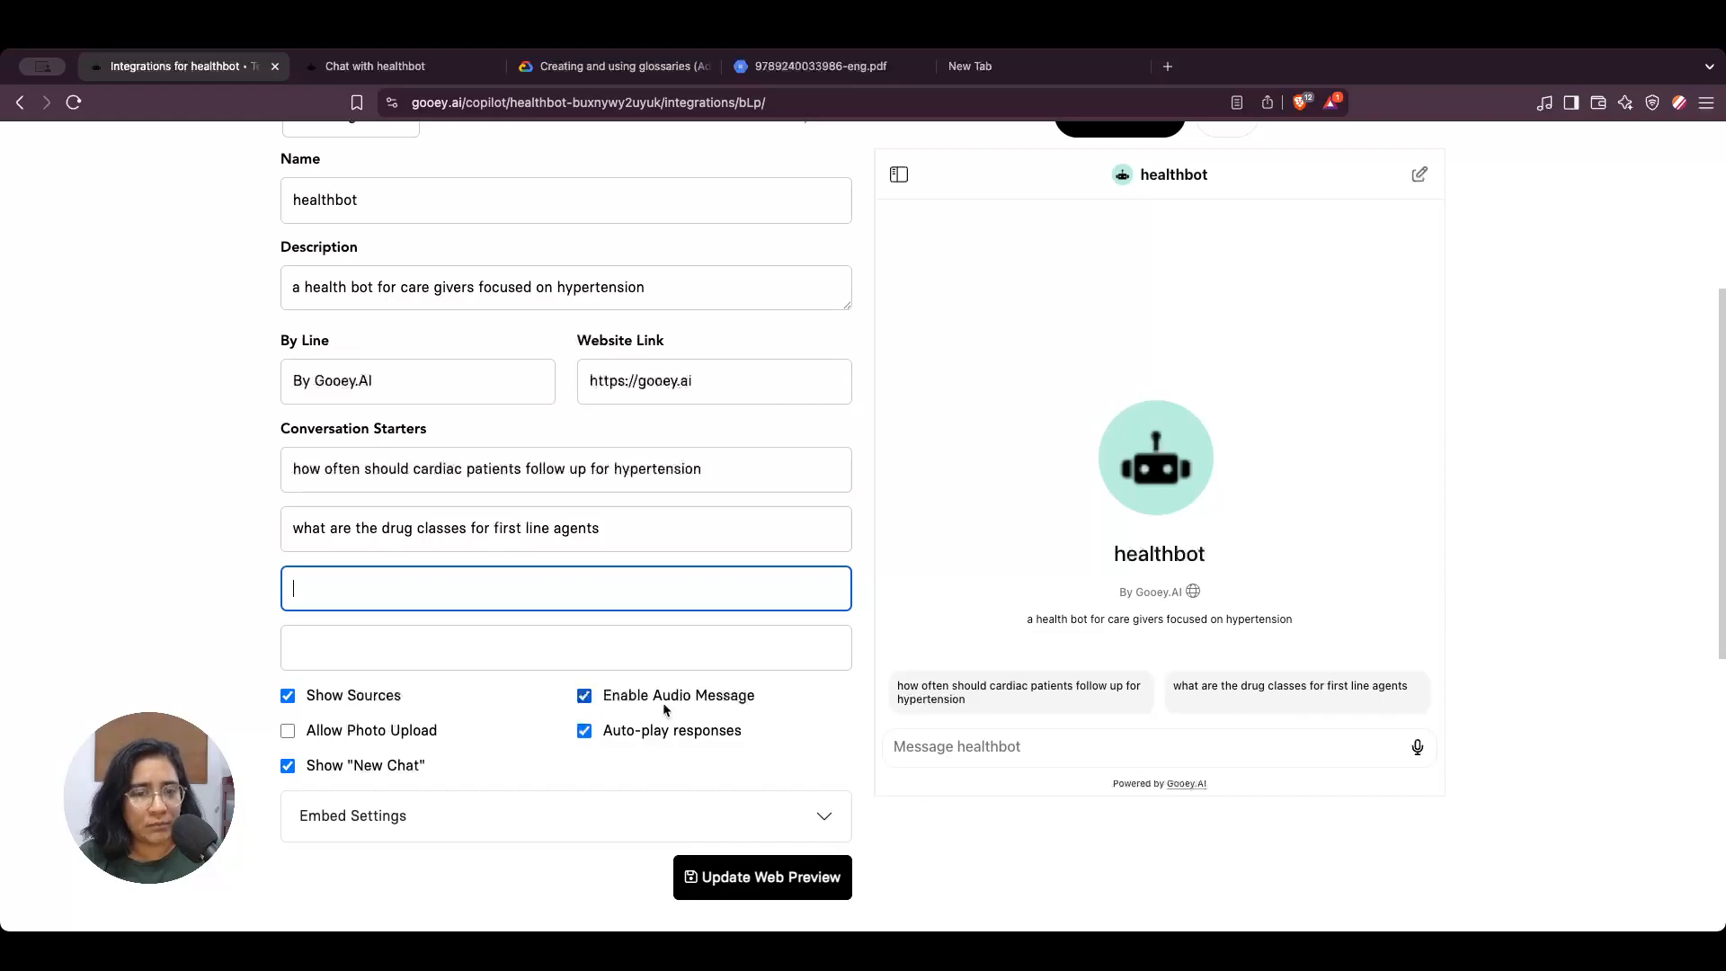
{"action": "left_click", "coordinate": [898, 176]}
{"action": "left_click", "coordinate": [898, 175]}
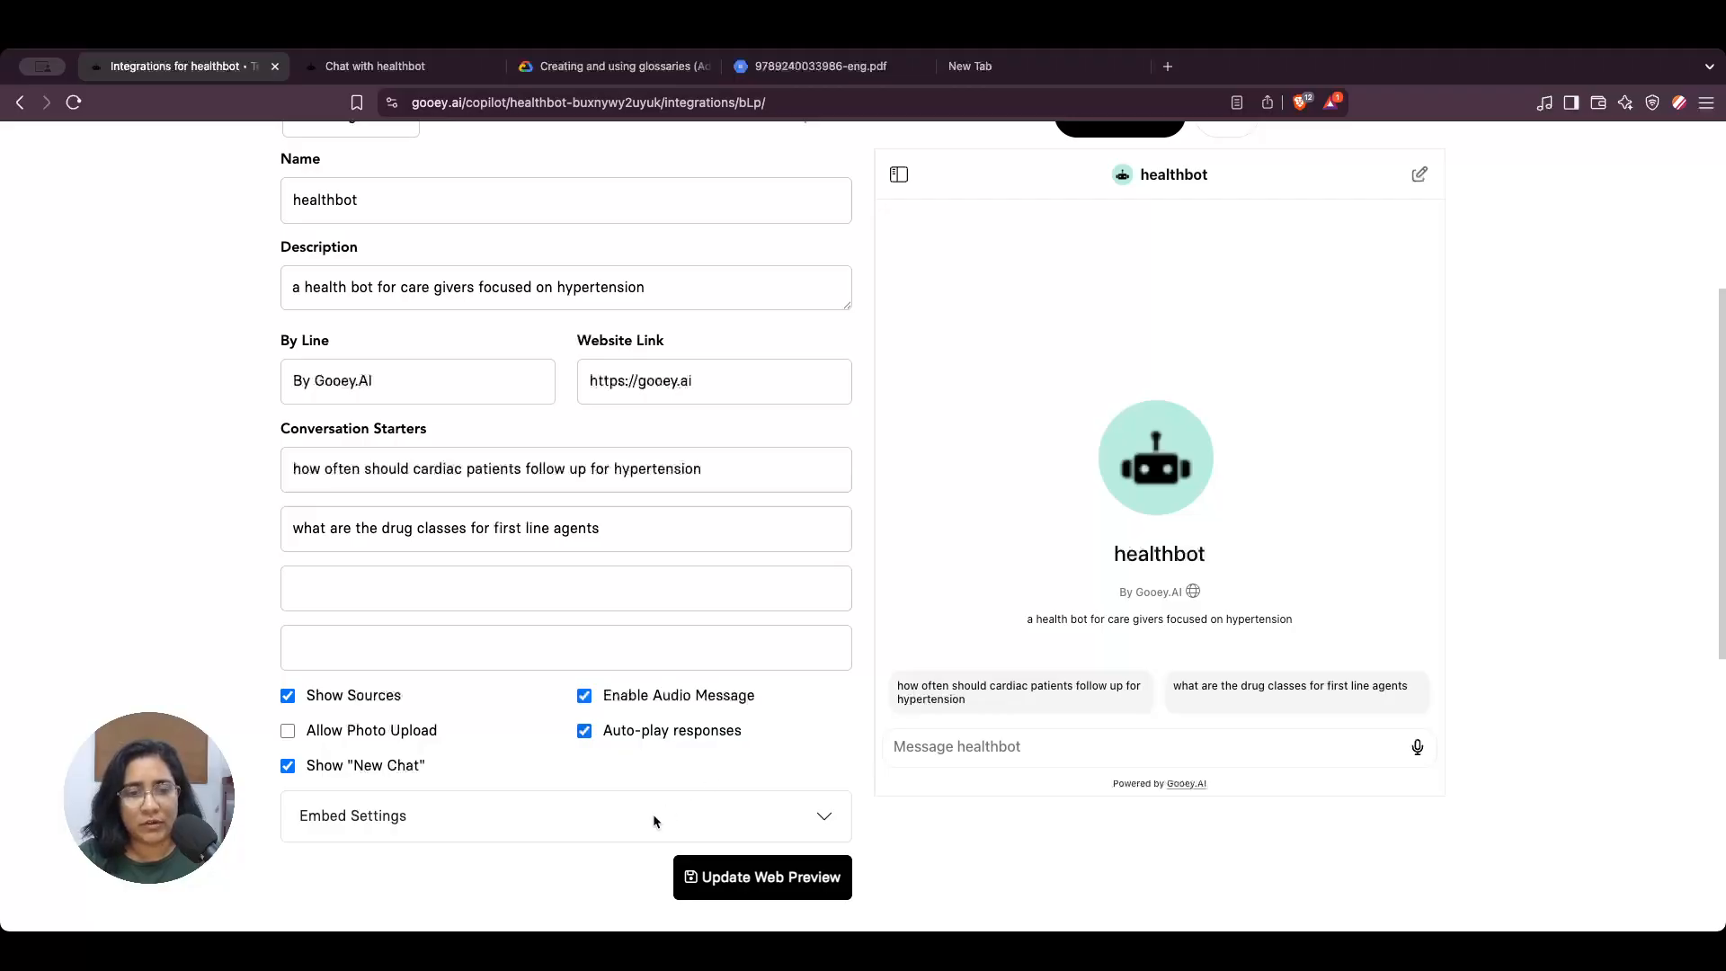
- Expand the embed settings and look over the available embed modes without changing the selection
{"action": "scroll", "coordinate": [689, 704], "scroll_direction": "down", "scroll_amount": 1}
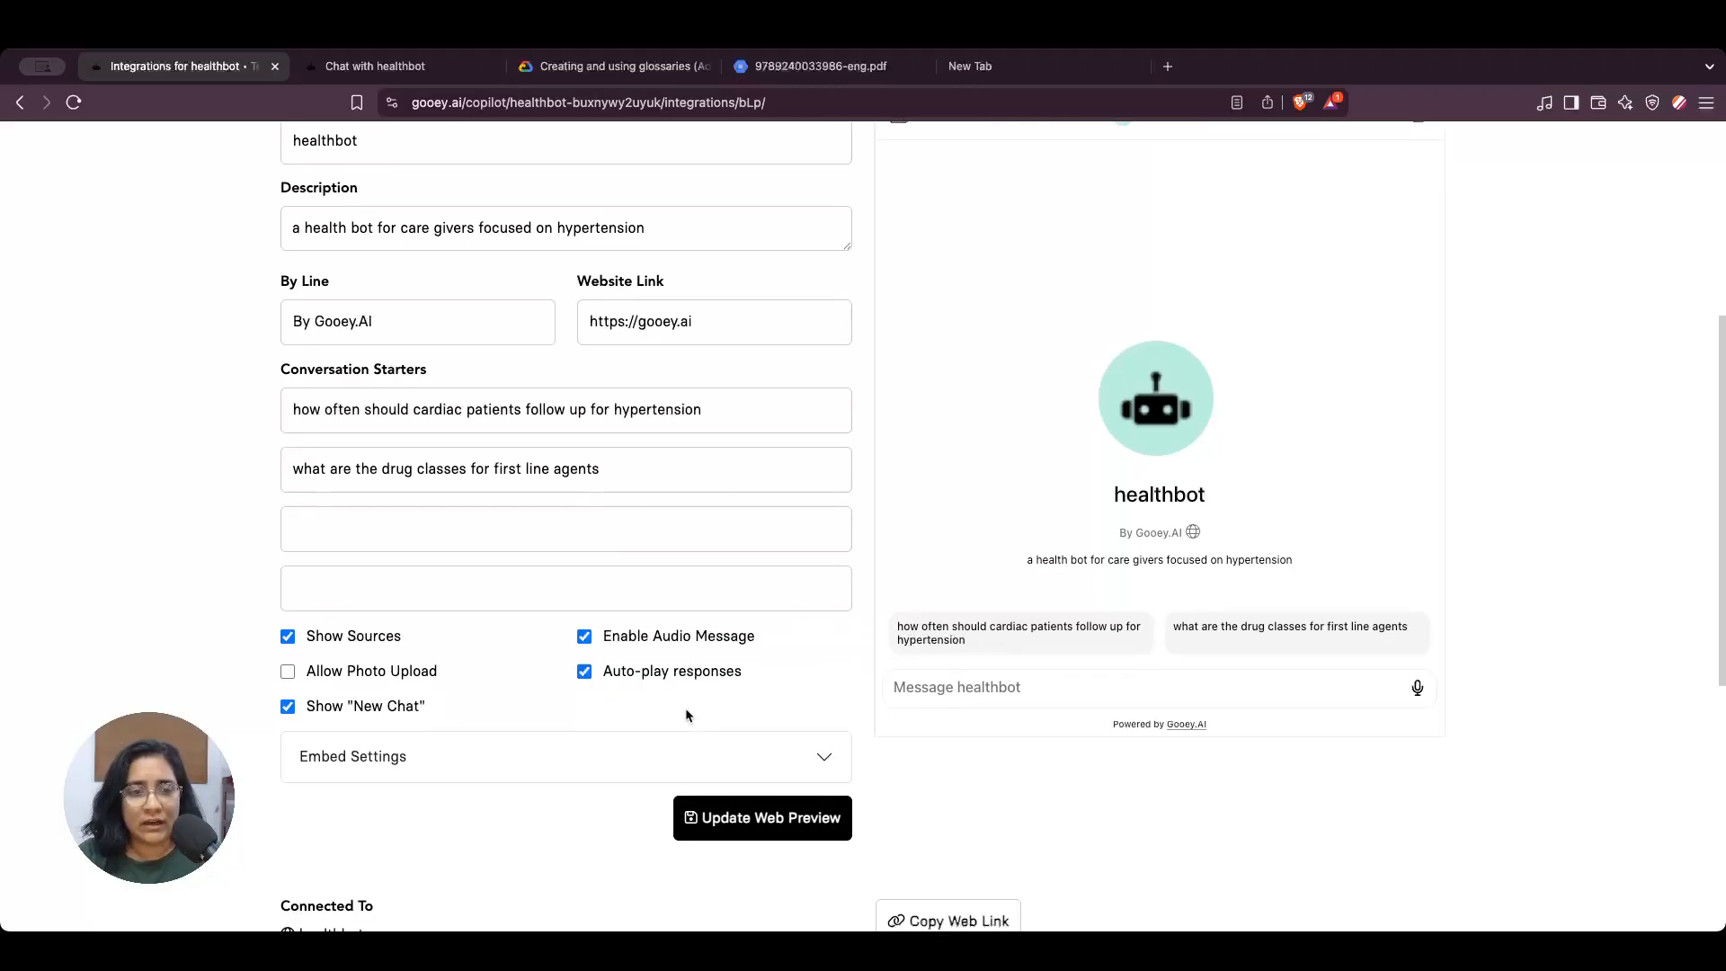
{"action": "left_click", "coordinate": [523, 773]}
{"action": "scroll", "coordinate": [524, 773], "scroll_direction": "down", "scroll_amount": 3}
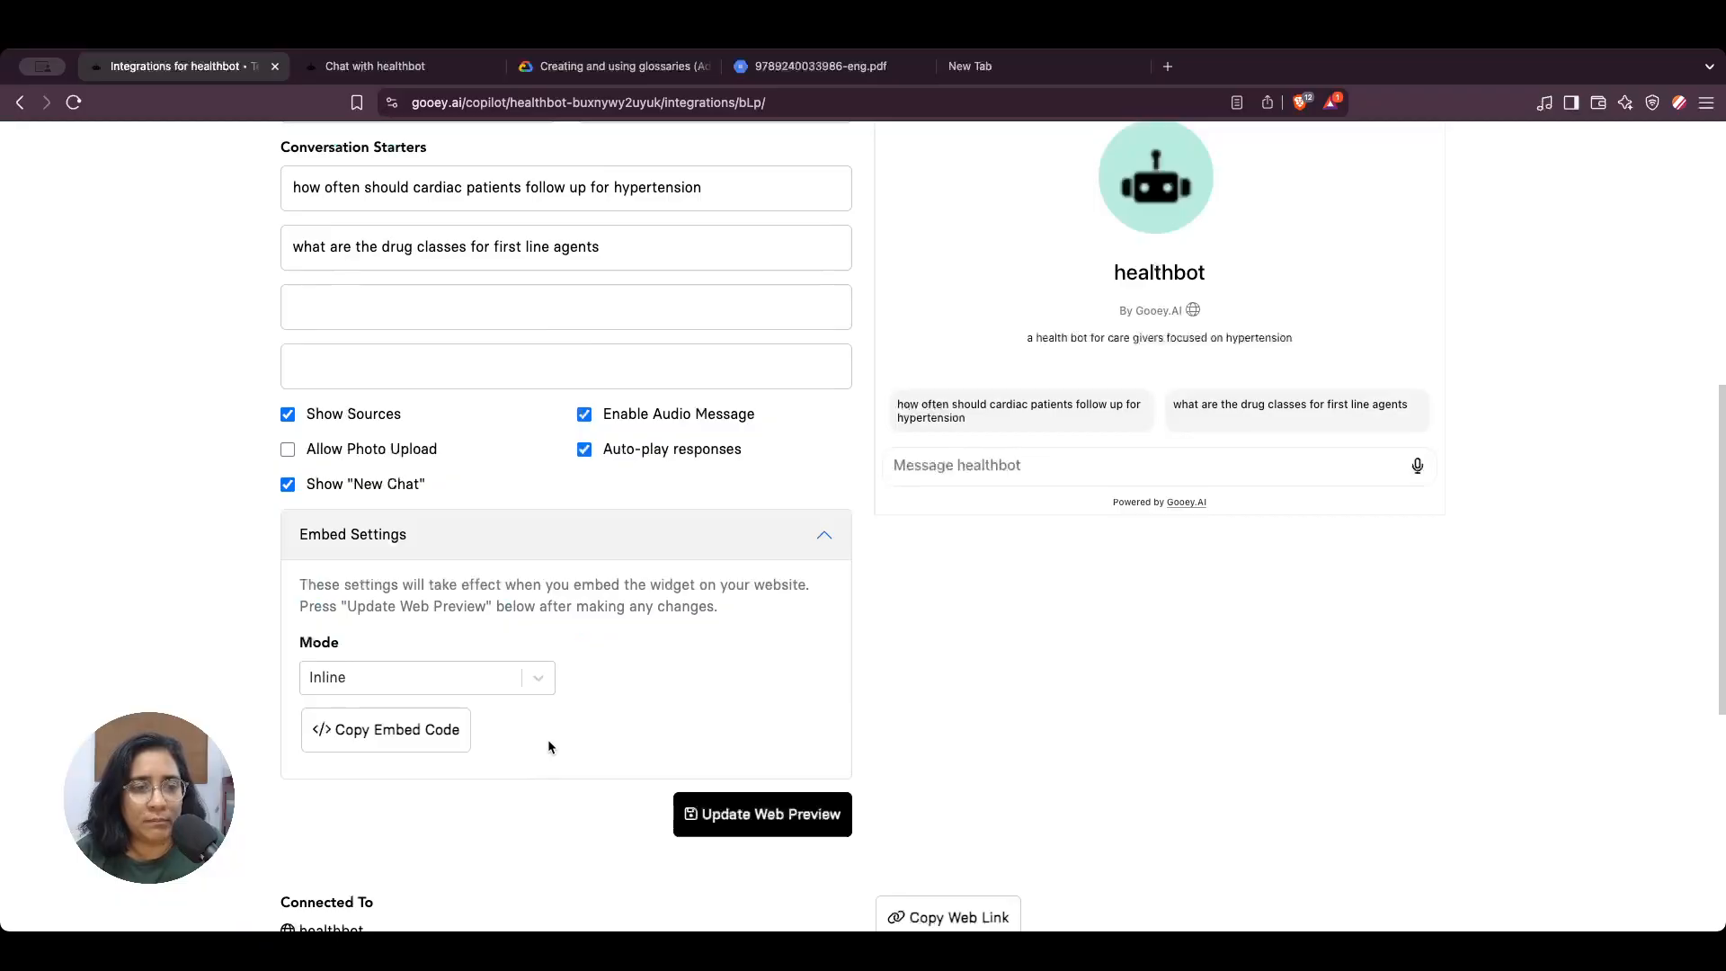
{"action": "left_click", "coordinate": [333, 676]}
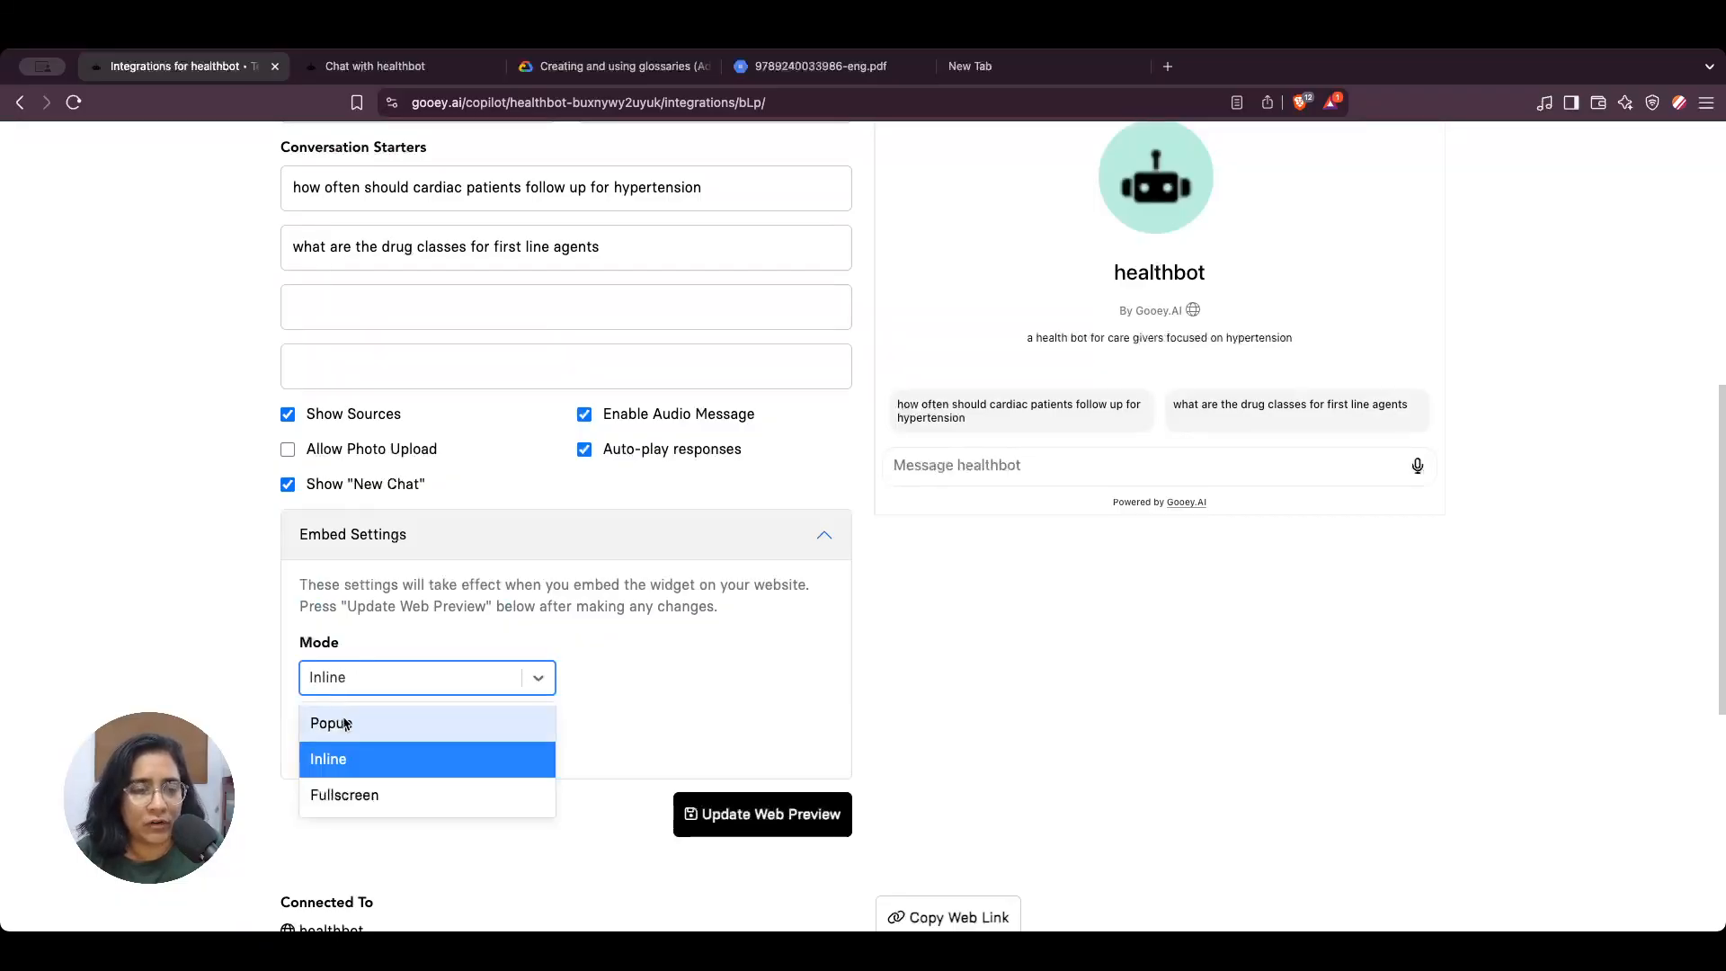
{"action": "left_click", "coordinate": [1105, 739]}
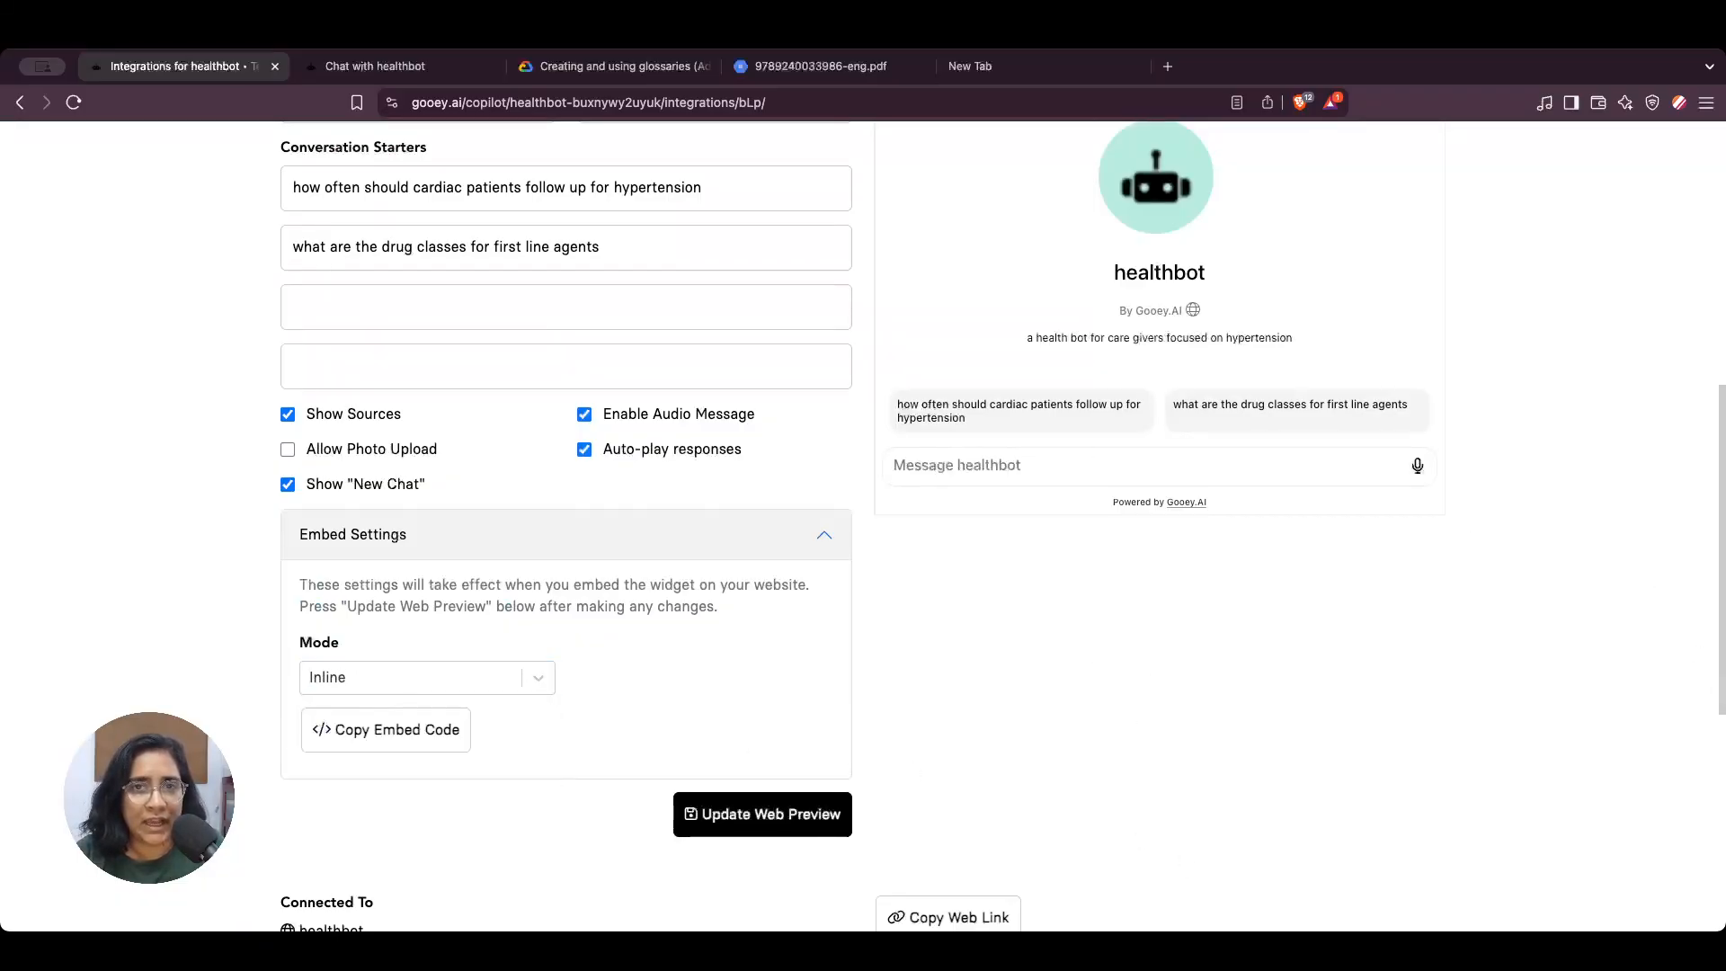
- Open the gooey.ai home page in the empty browser tab and open its Help chat popup as an embed example
{"action": "left_click", "coordinate": [1040, 65]}
{"action": "type", "text": "gooey.ai/goo"}
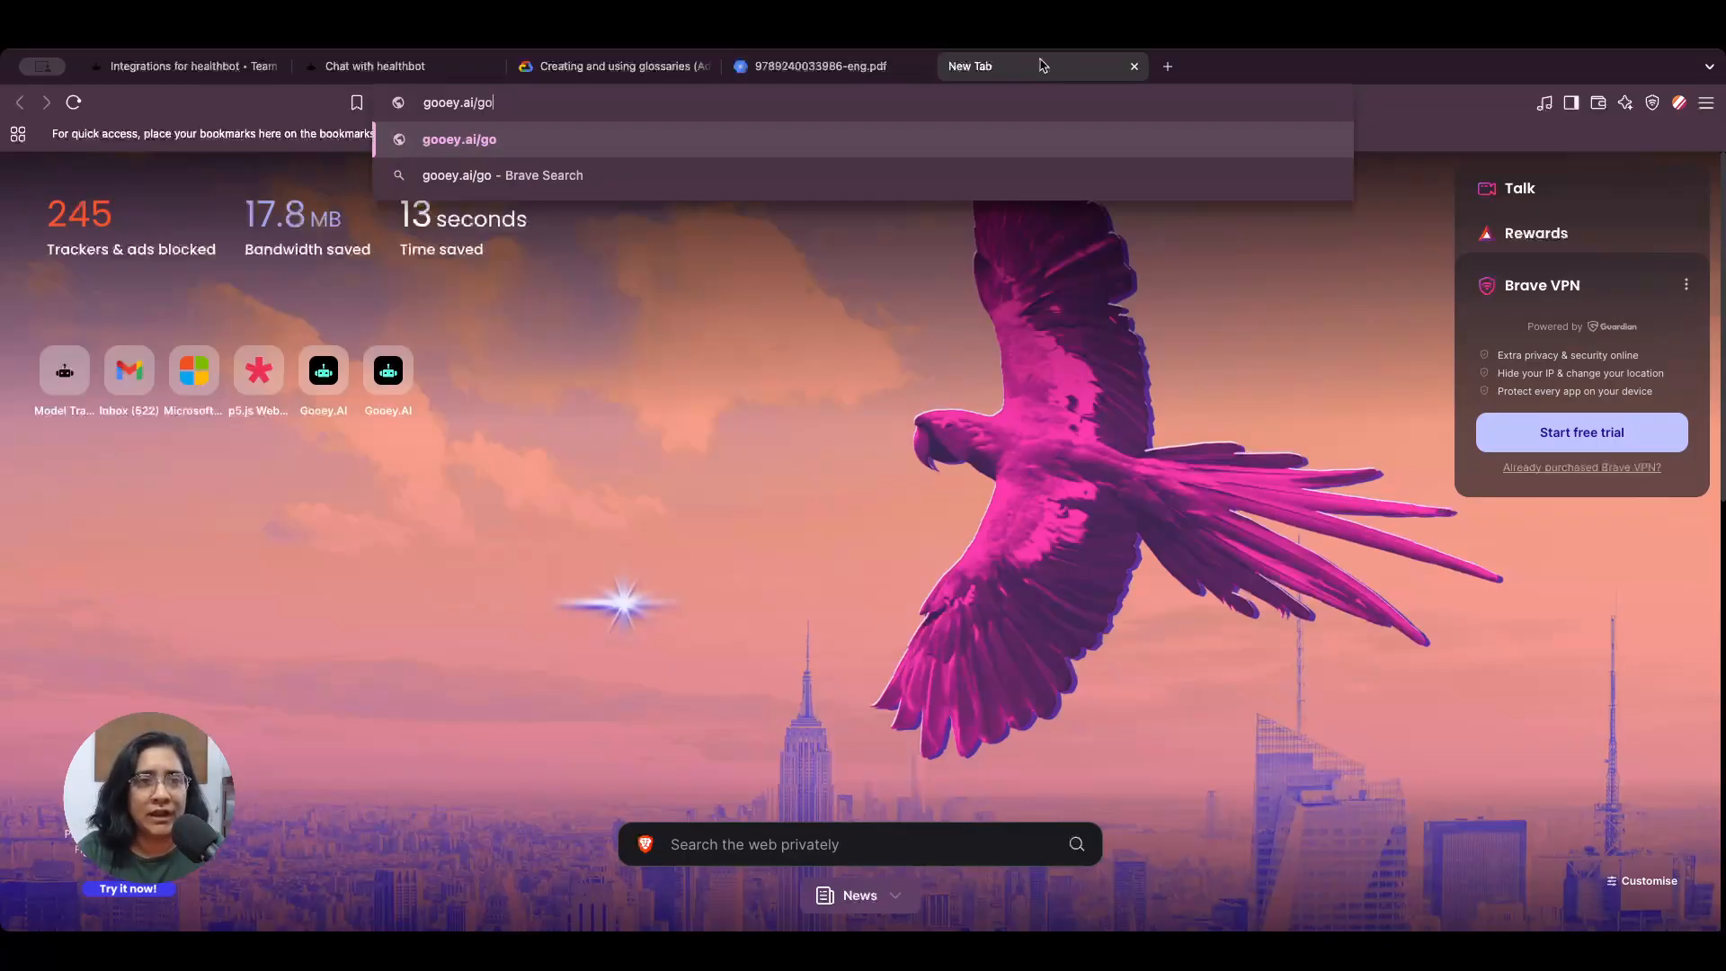
{"action": "key", "text": "Return"}
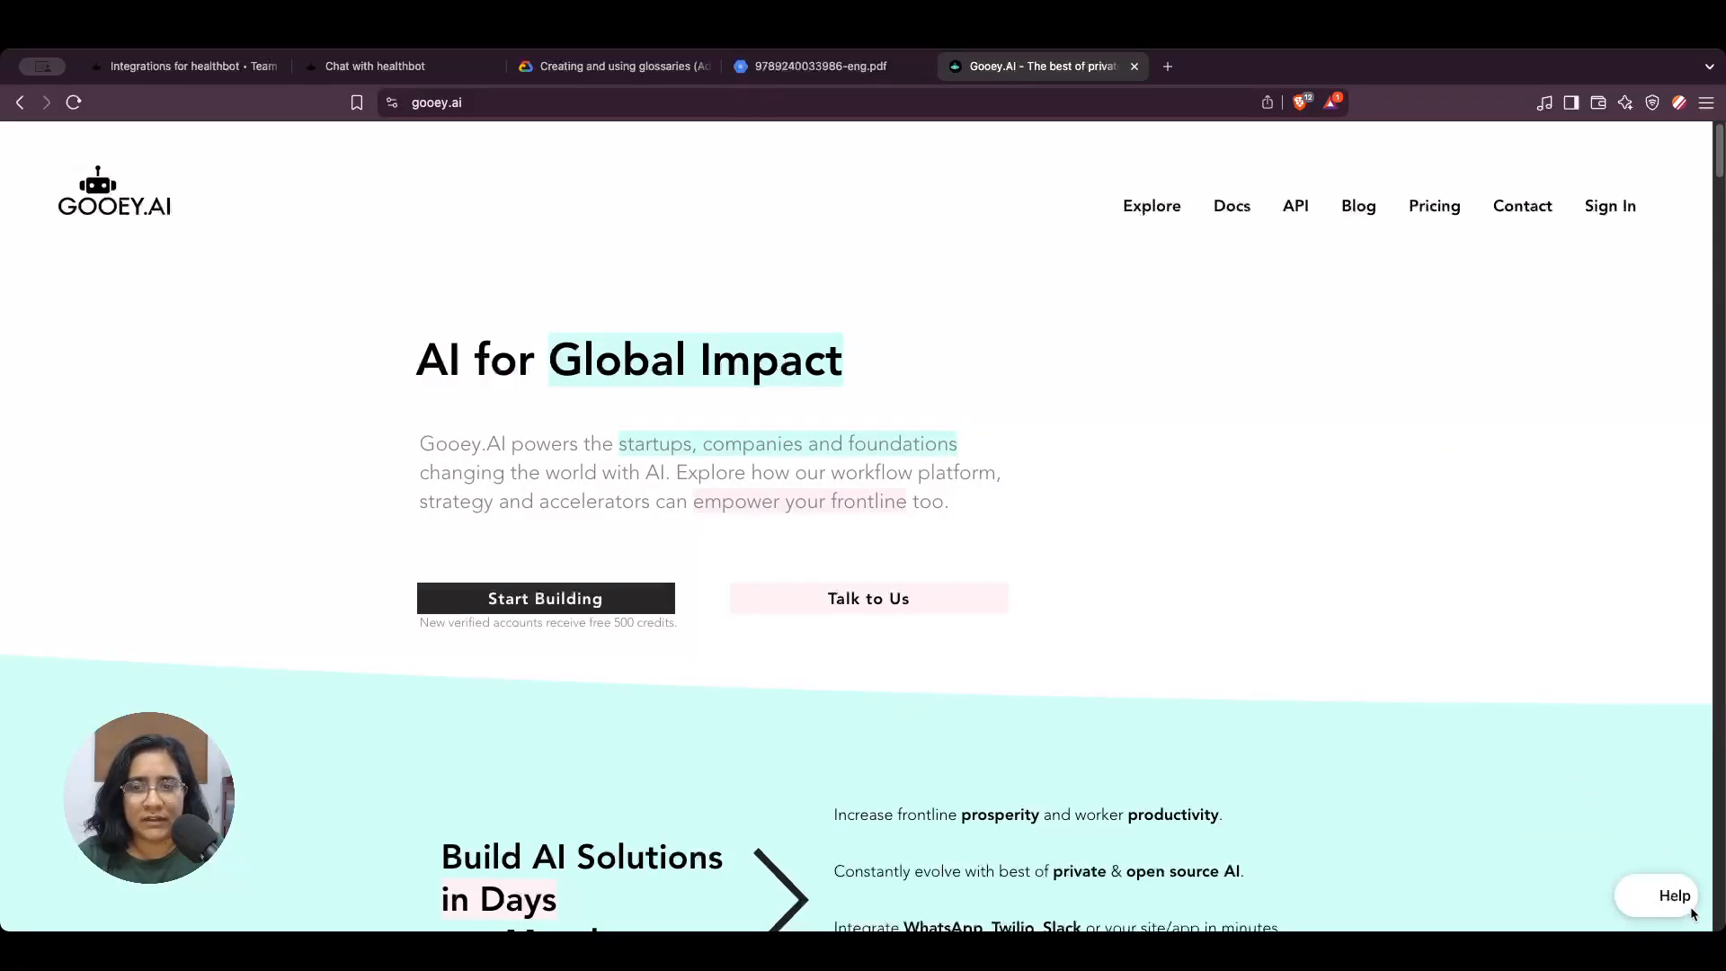
{"action": "left_click", "coordinate": [1687, 901]}
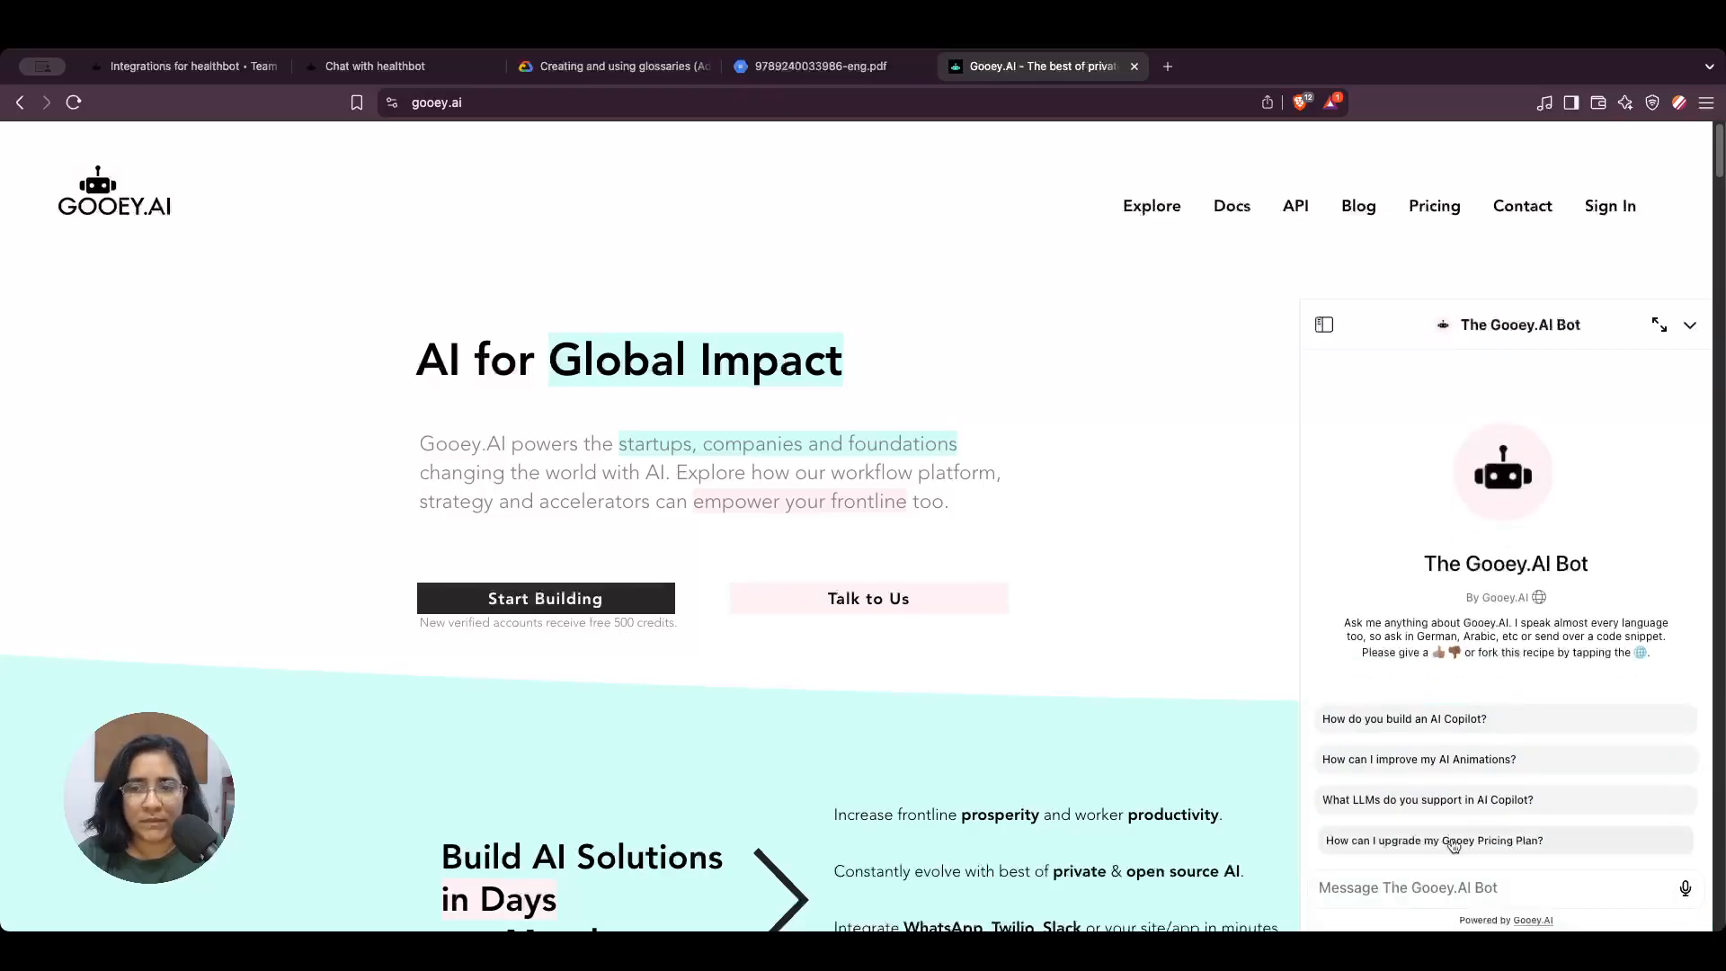
- Return to the healthbot integration page, set the embed mode to Fullscreen and collapse the embed settings
{"action": "left_click", "coordinate": [410, 68]}
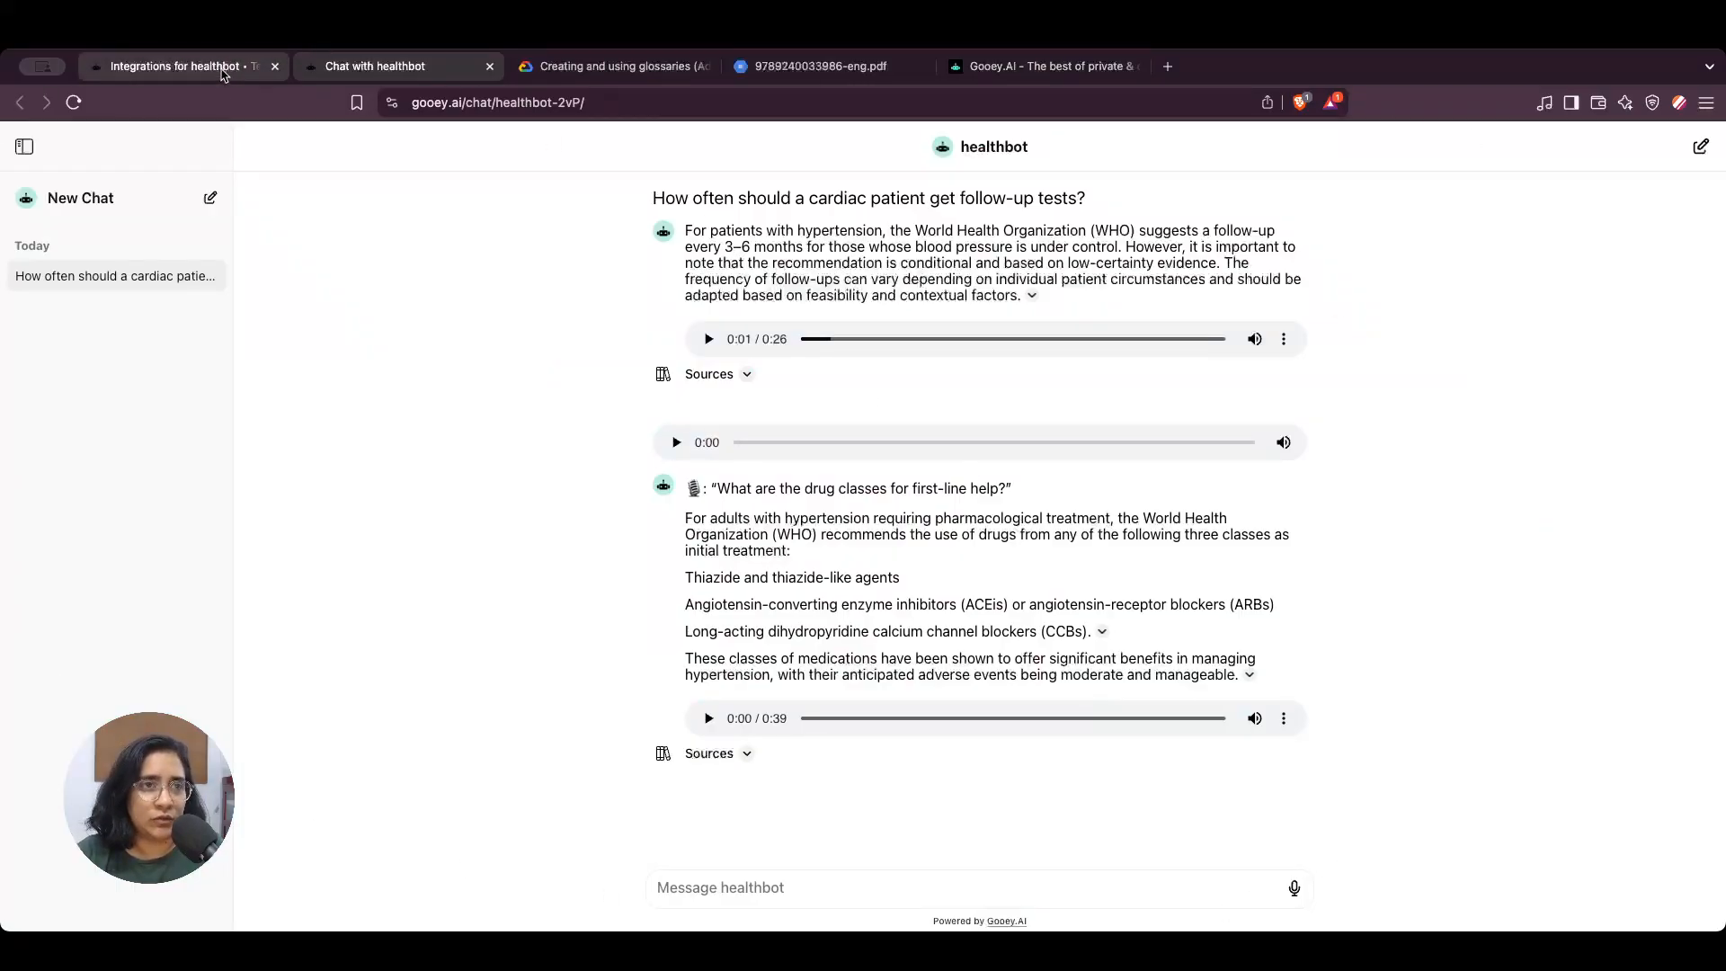
{"action": "left_click", "coordinate": [180, 66]}
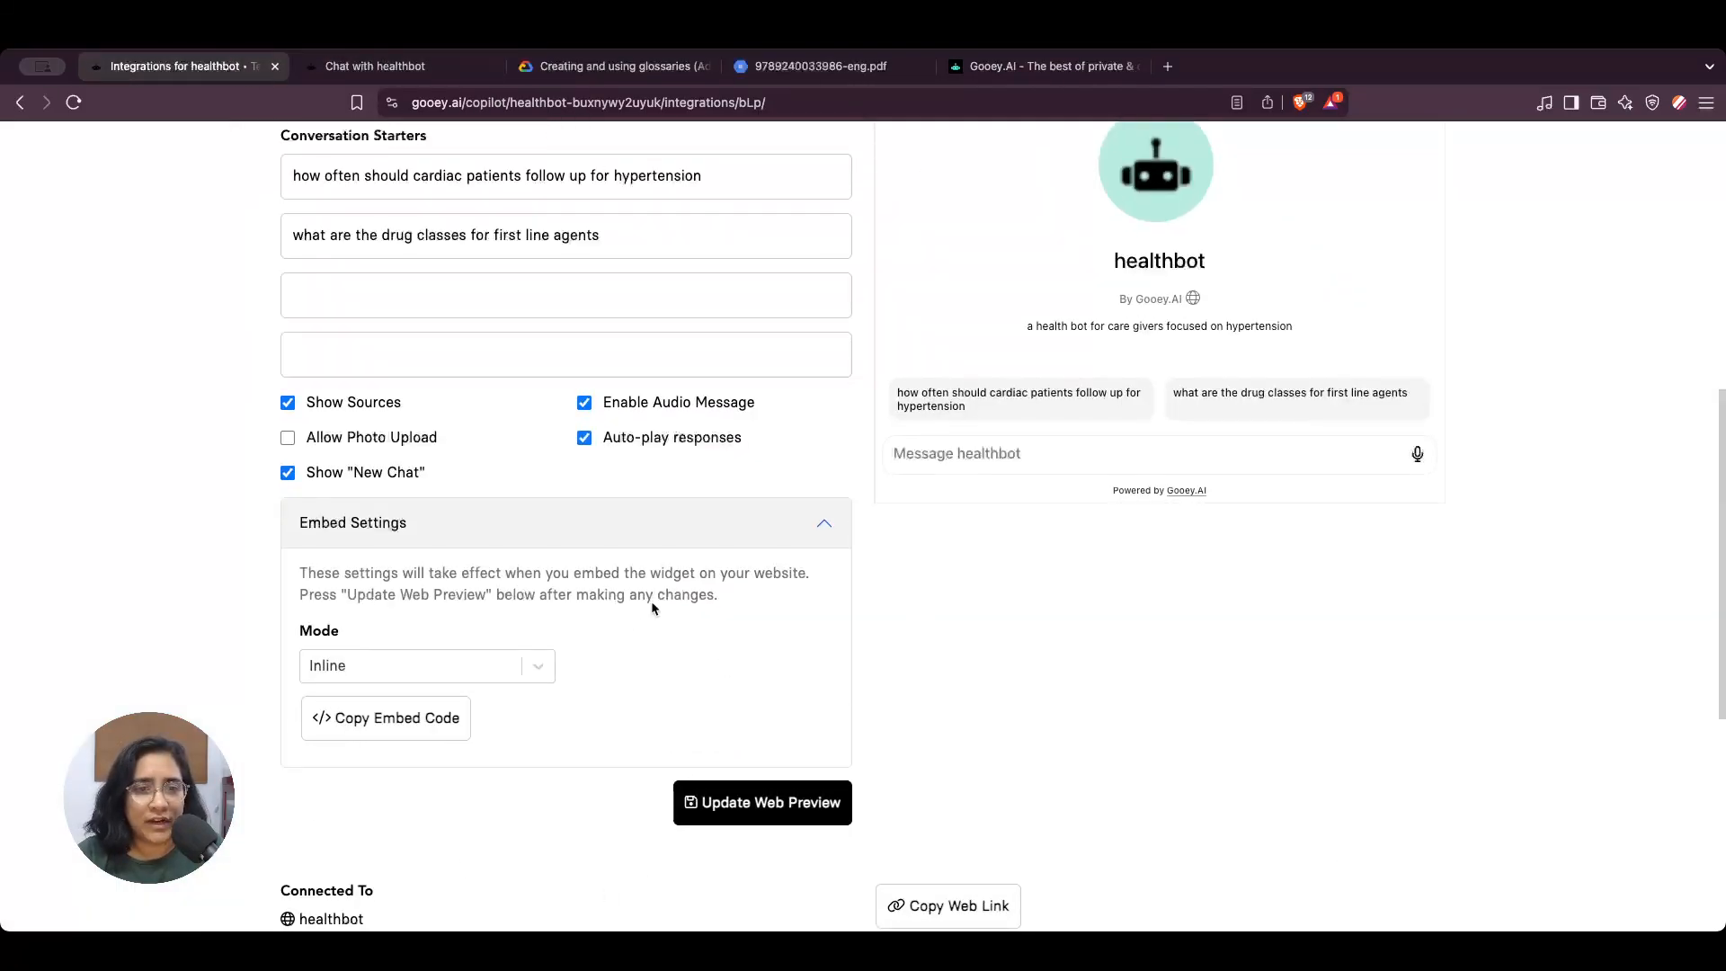
{"action": "left_click", "coordinate": [496, 679]}
{"action": "left_click", "coordinate": [423, 789]}
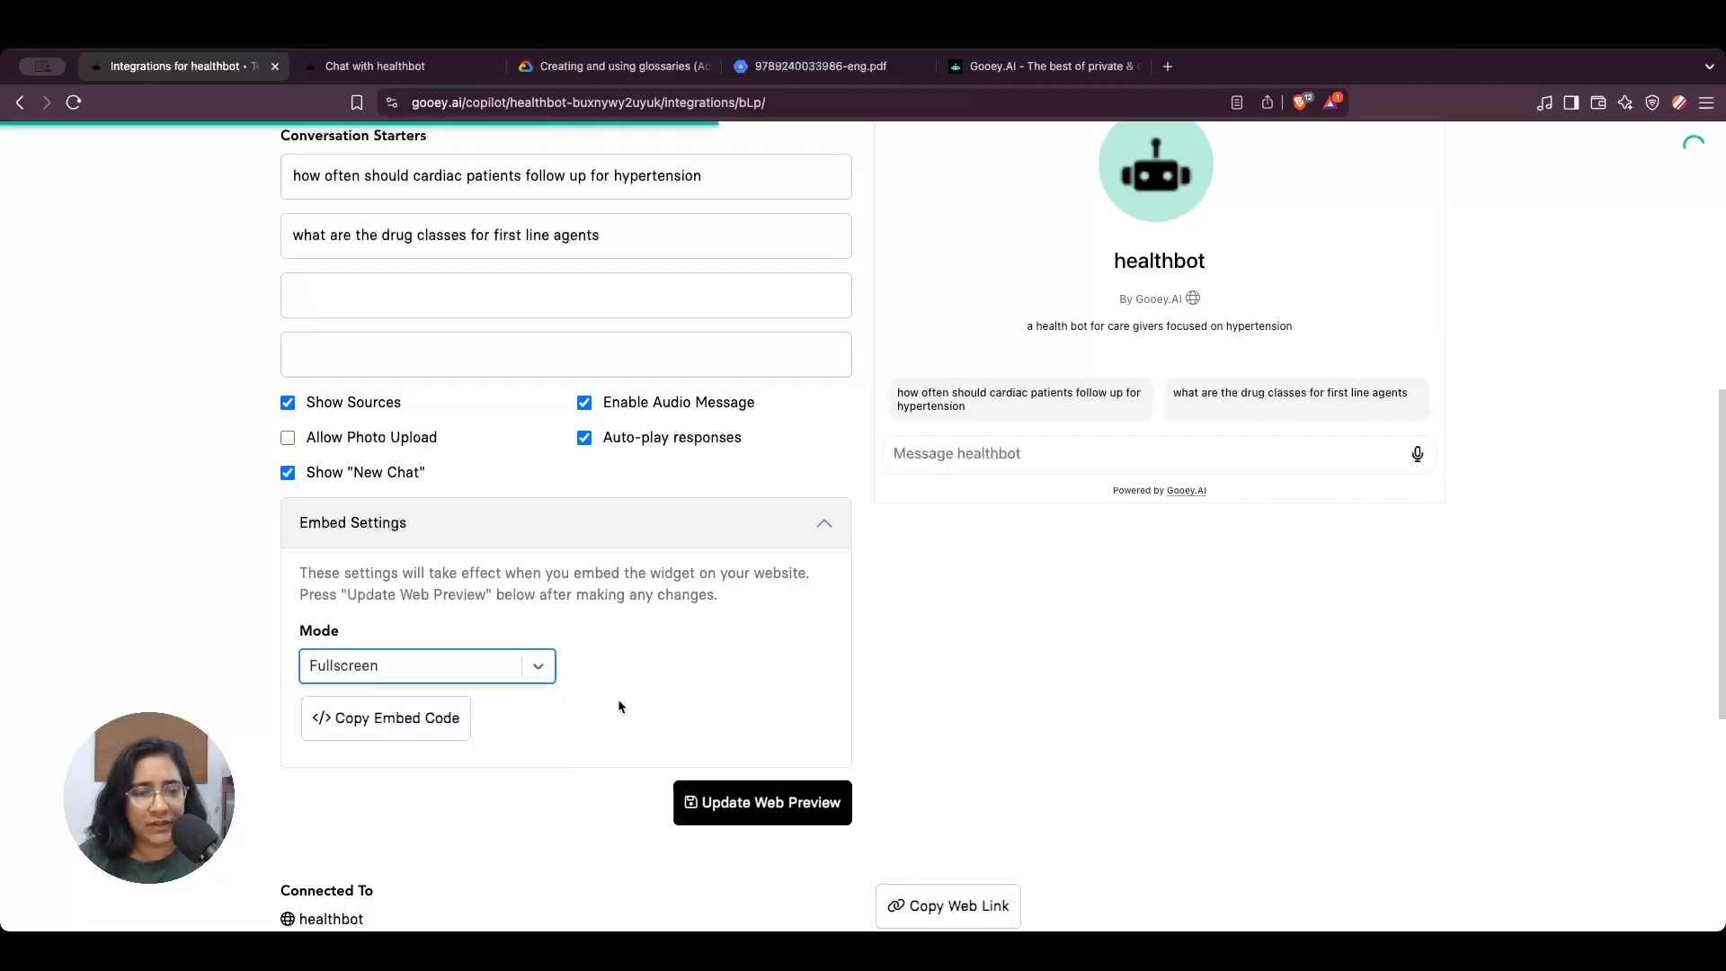
{"action": "left_click", "coordinate": [665, 537]}
- Review the web preview and open the integration's test chat with healthbot
{"action": "scroll", "coordinate": [1085, 607], "scroll_direction": "down", "scroll_amount": 2}
{"action": "scroll", "coordinate": [1085, 606], "scroll_direction": "down", "scroll_amount": 1}
{"action": "scroll", "coordinate": [1086, 606], "scroll_direction": "up", "scroll_amount": 10}
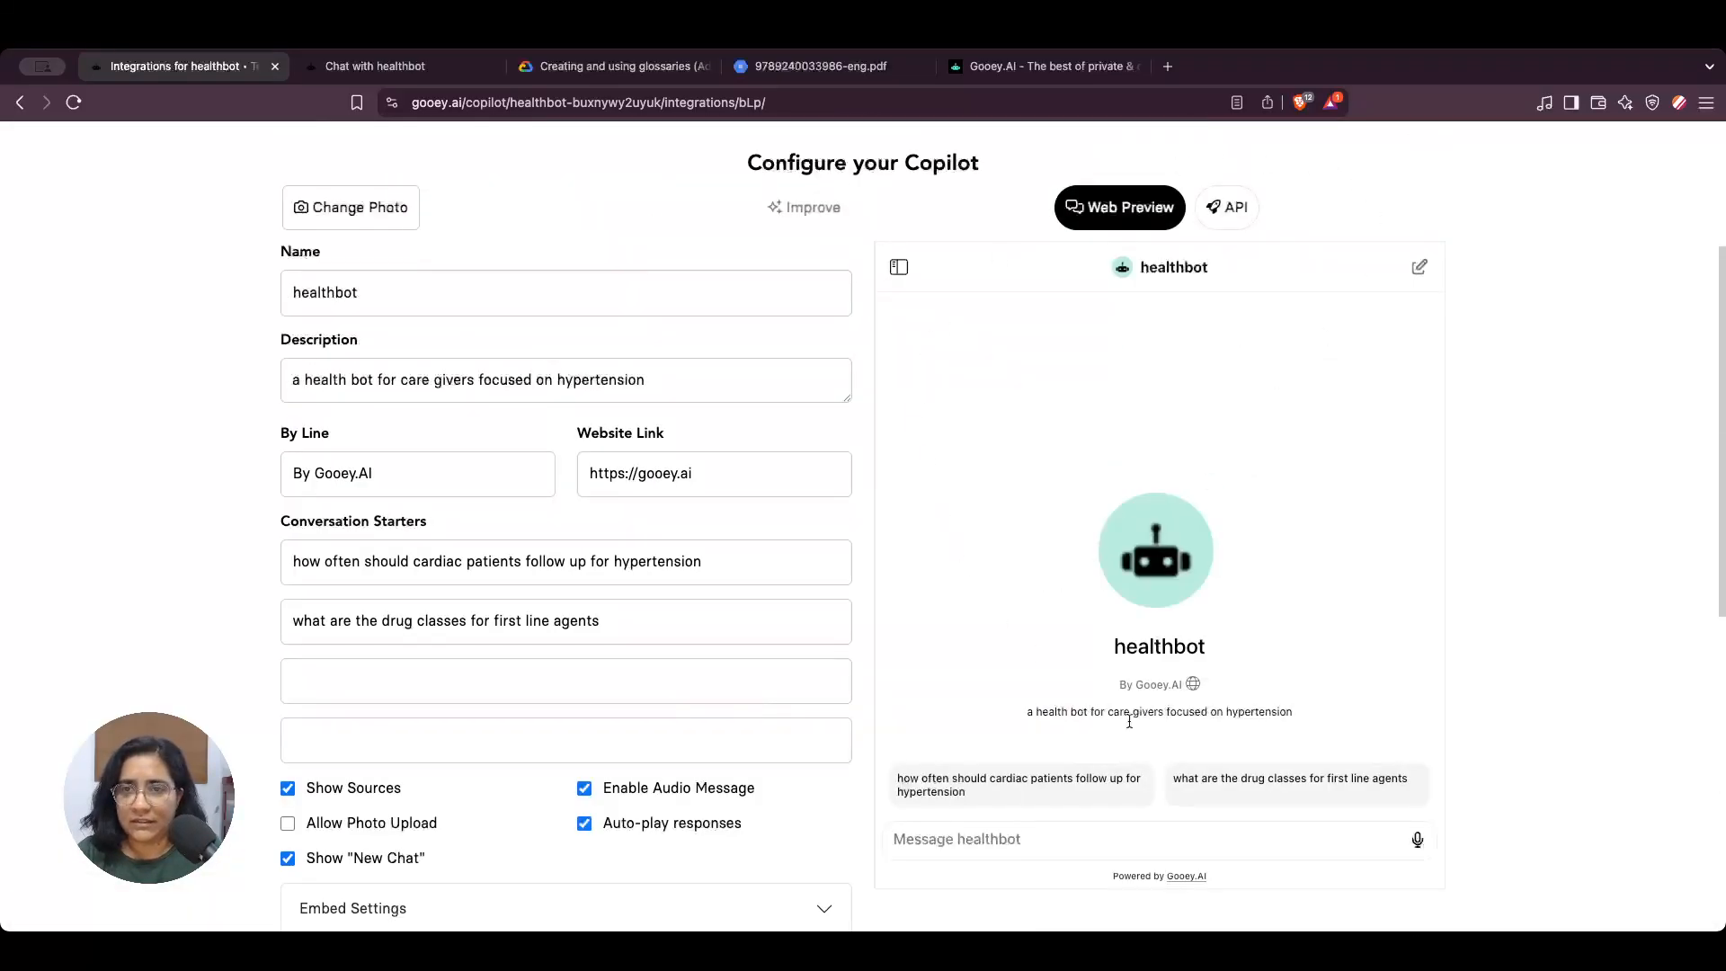
{"action": "scroll", "coordinate": [1183, 723], "scroll_direction": "down", "scroll_amount": 9}
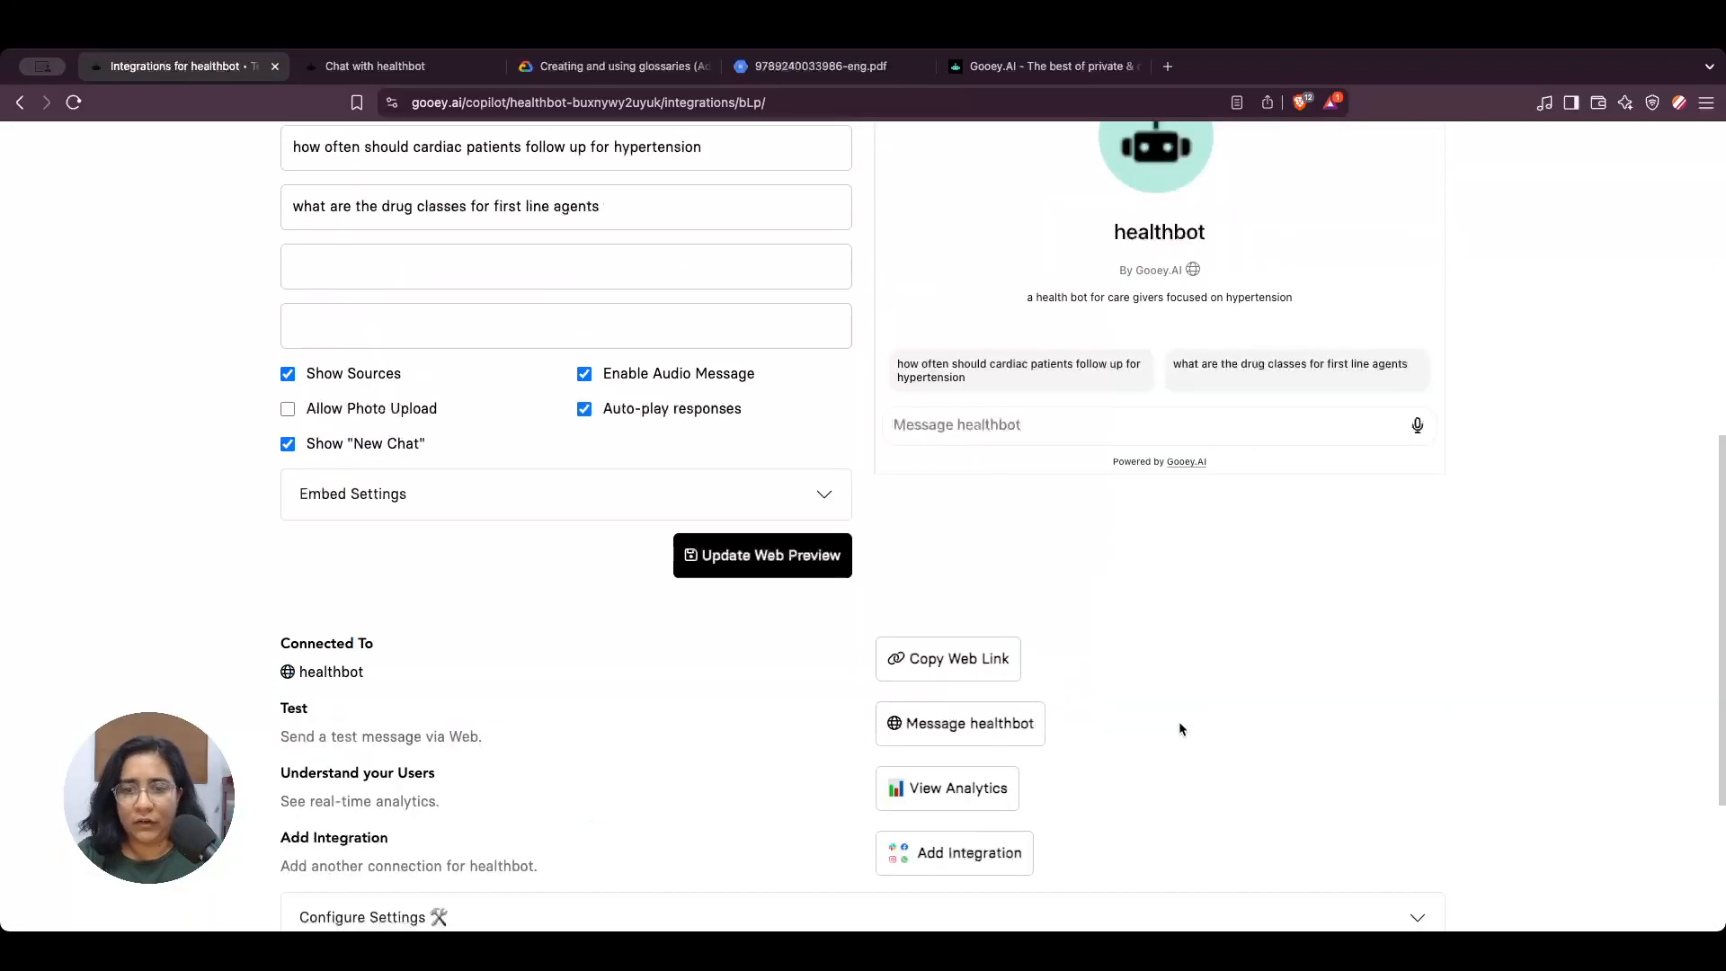
{"action": "left_click", "coordinate": [970, 729]}
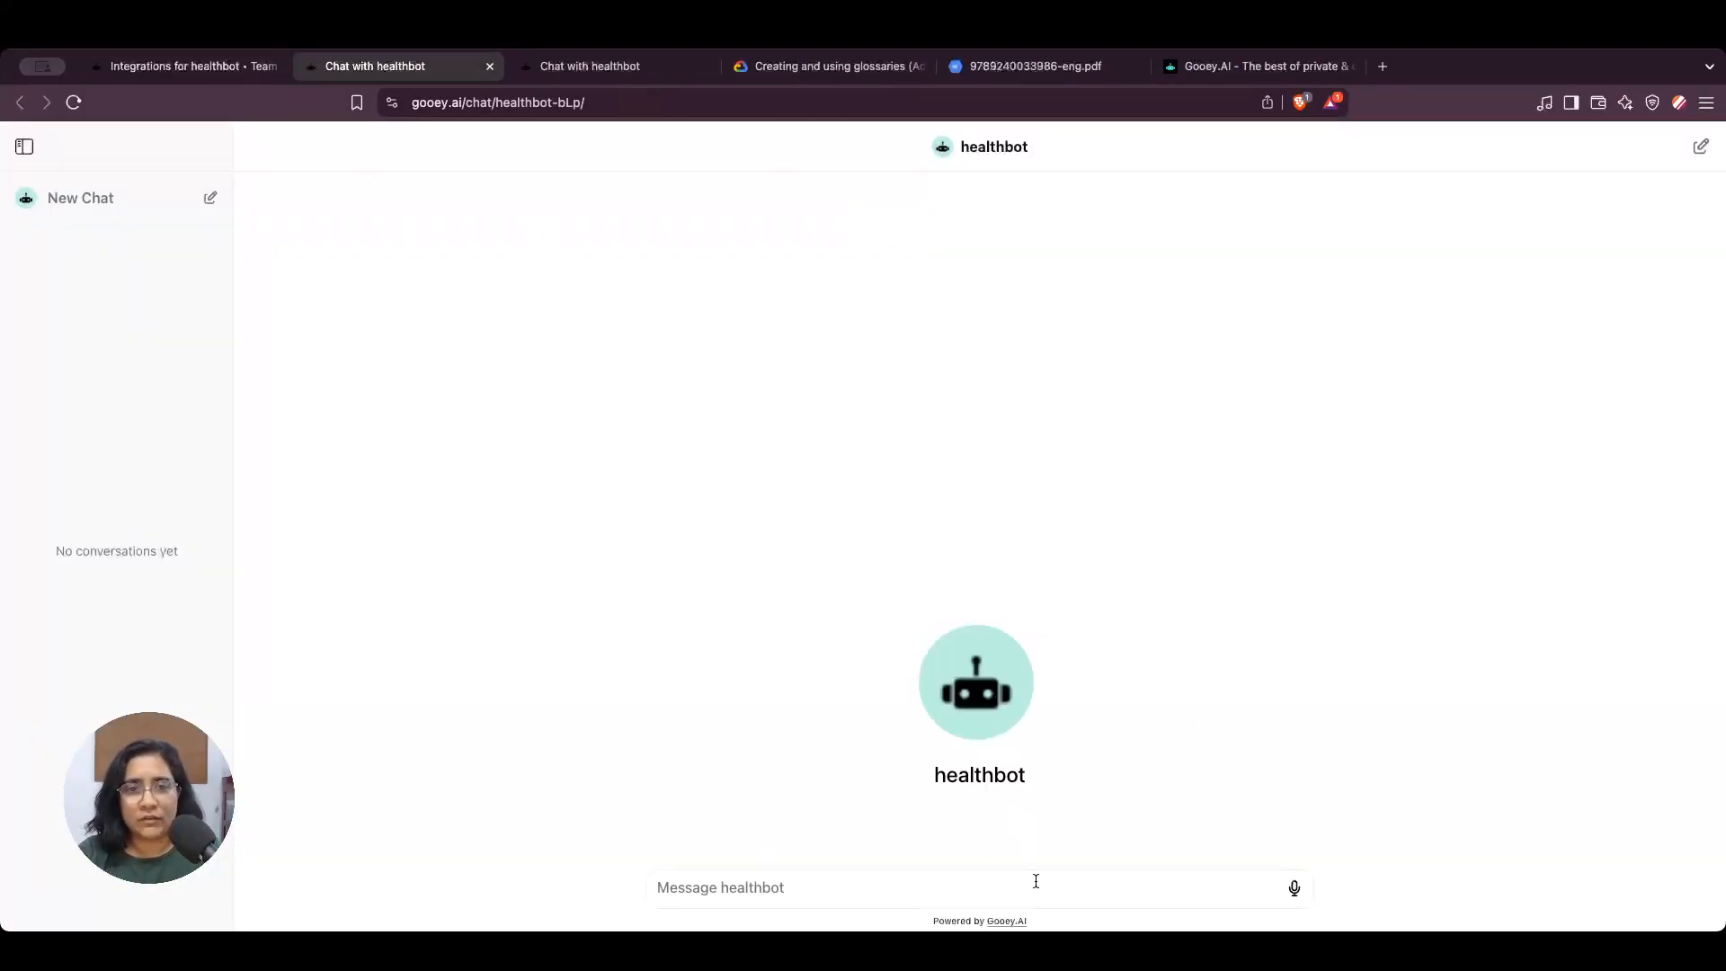
- Update the web preview on the integration page and reload the new healthbot chat page
{"action": "left_click", "coordinate": [225, 67]}
{"action": "left_click", "coordinate": [738, 571]}
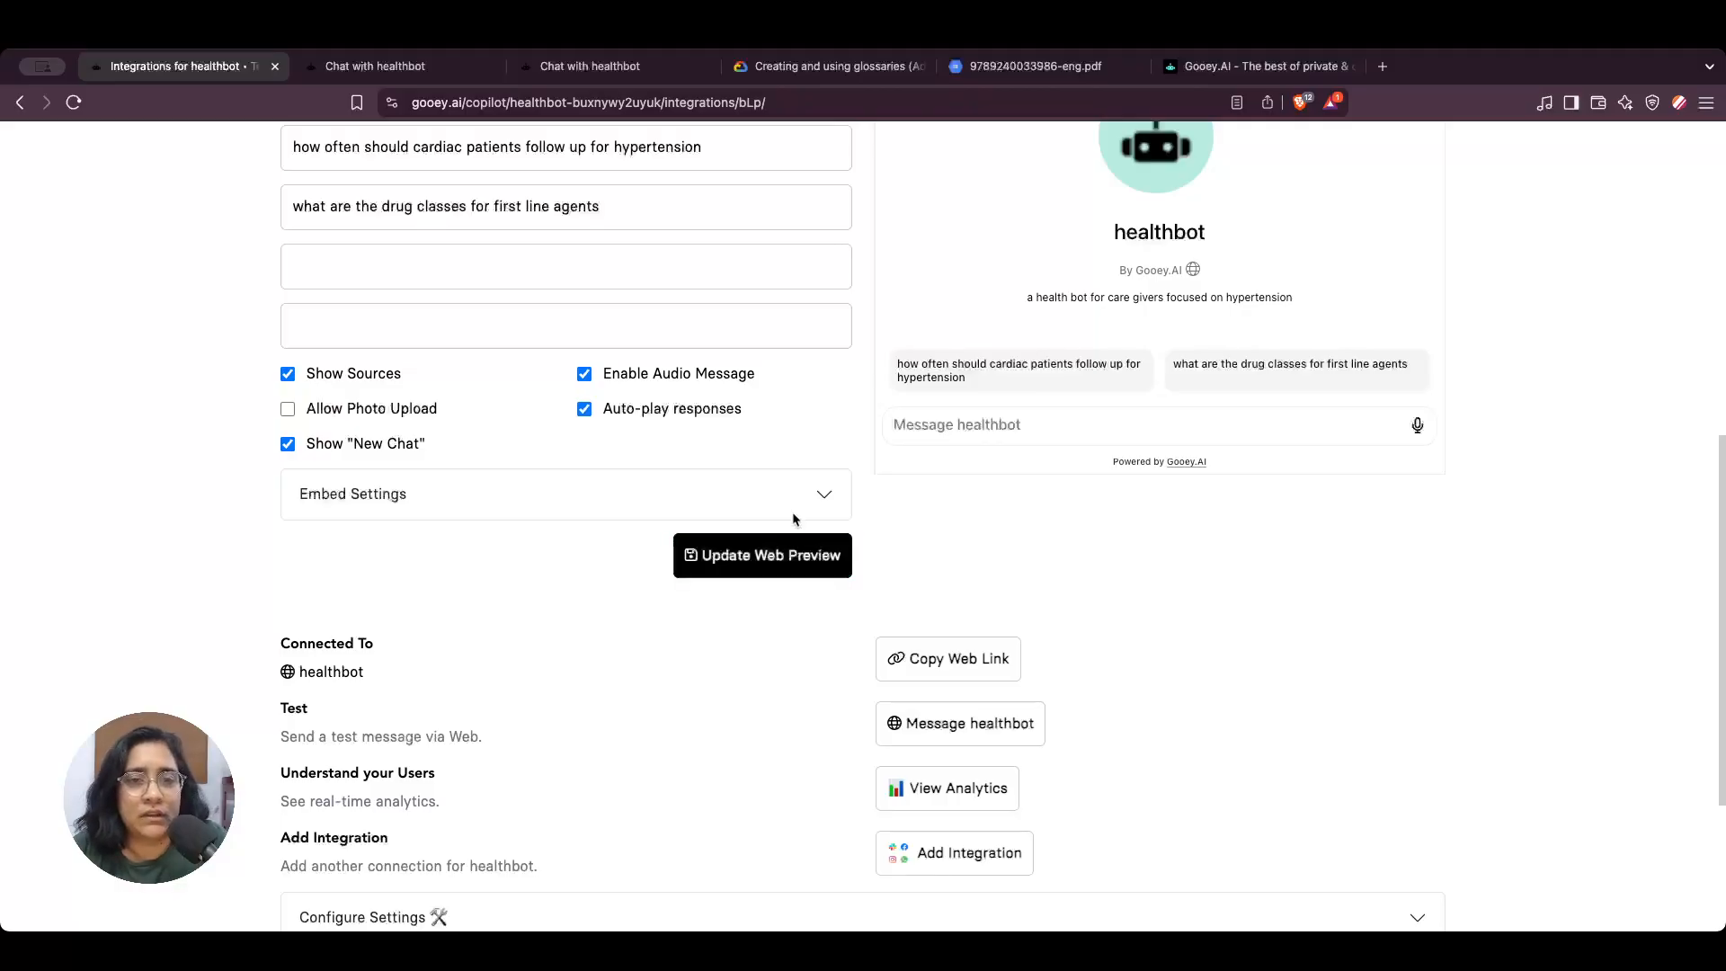
{"action": "left_click", "coordinate": [371, 66]}
{"action": "left_click", "coordinate": [73, 103]}
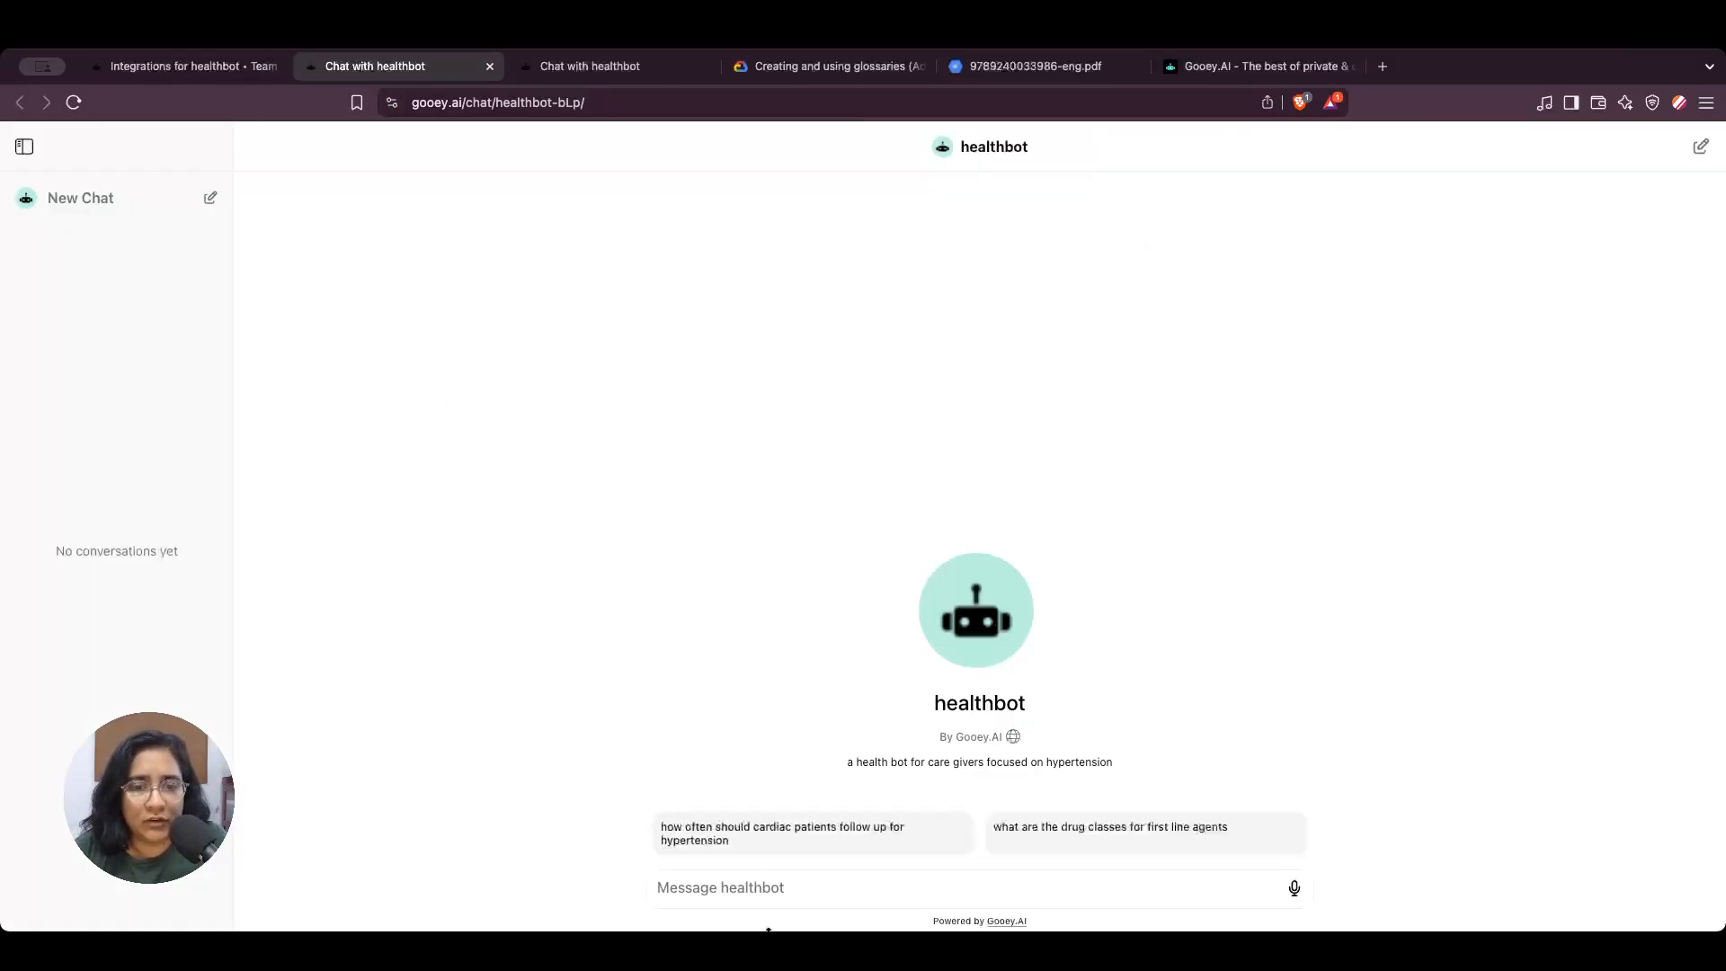
- Send the starter "what are the drug classes for first line agents" and expand the answer's sources and the citation after the CCBs entry
{"action": "left_click", "coordinate": [1090, 849]}
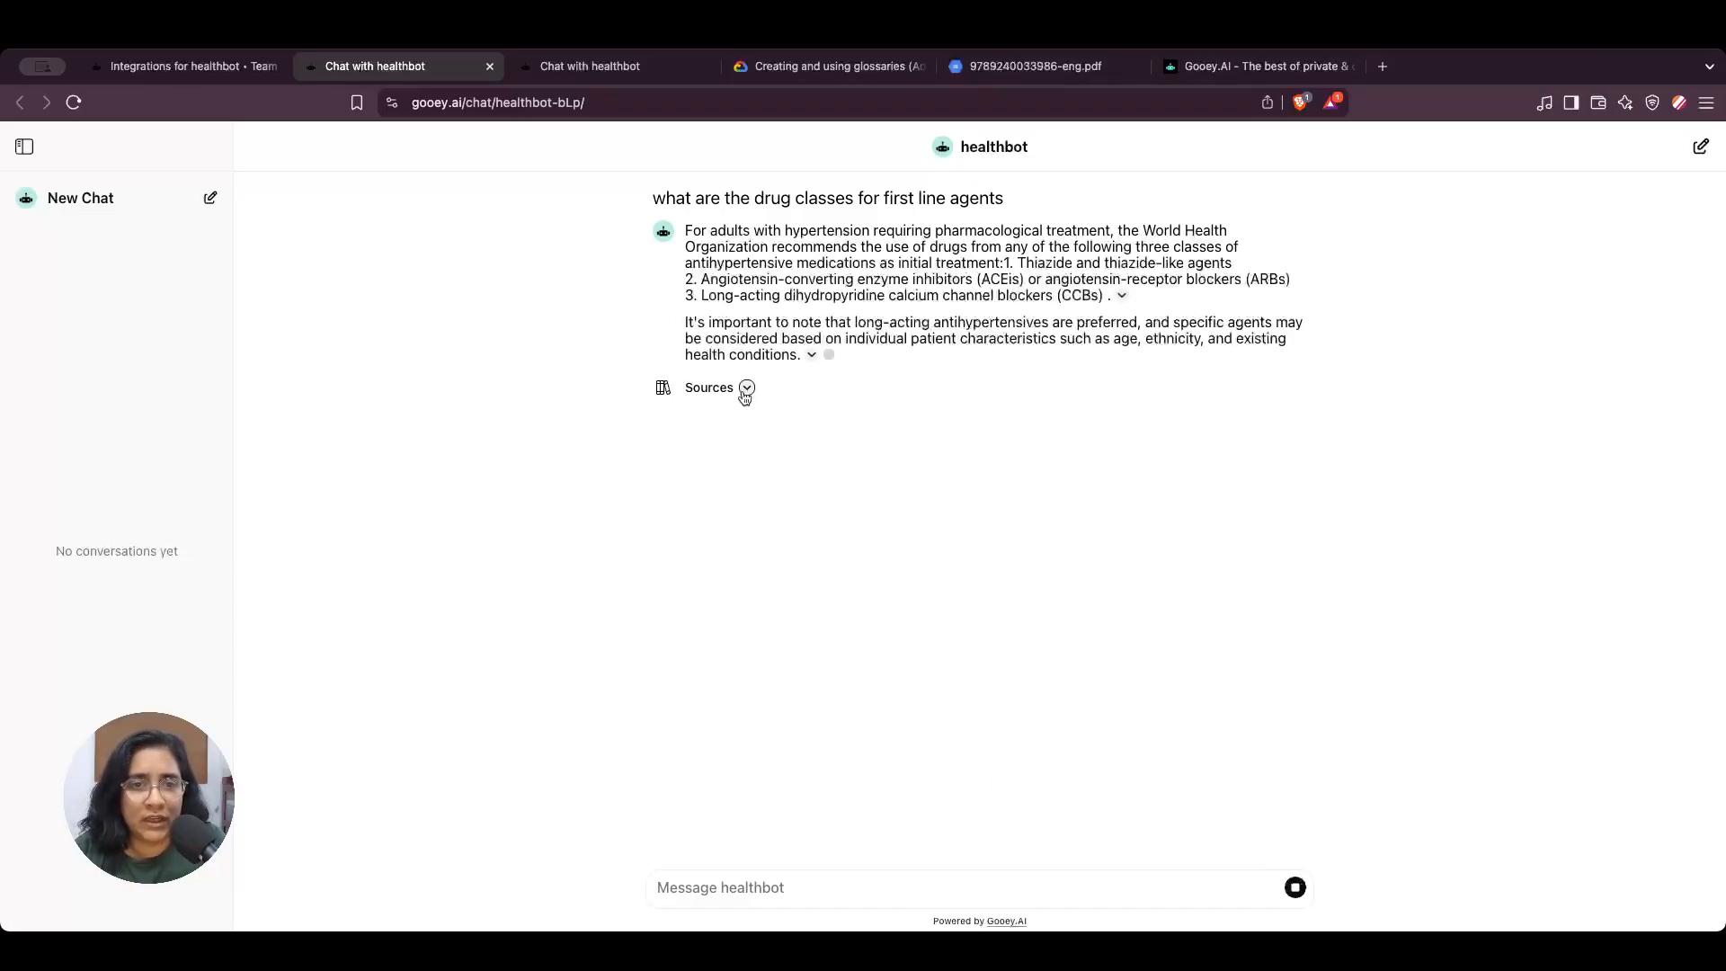
{"action": "left_click", "coordinate": [747, 482]}
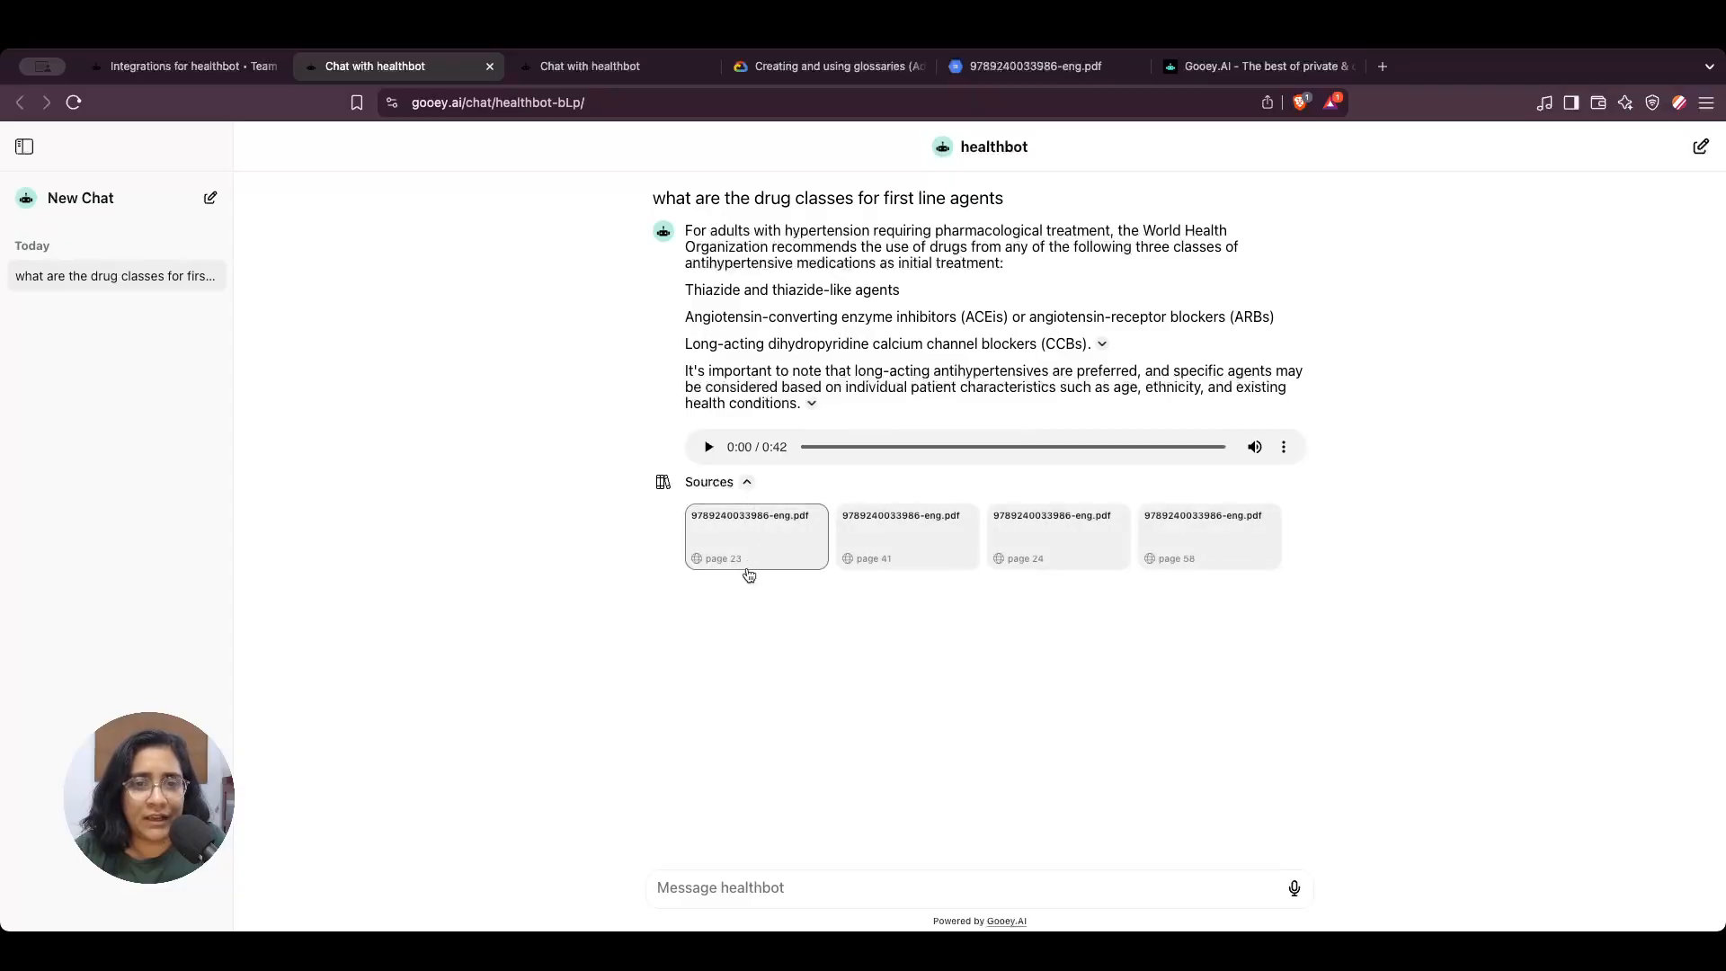
{"action": "left_click", "coordinate": [1103, 346]}
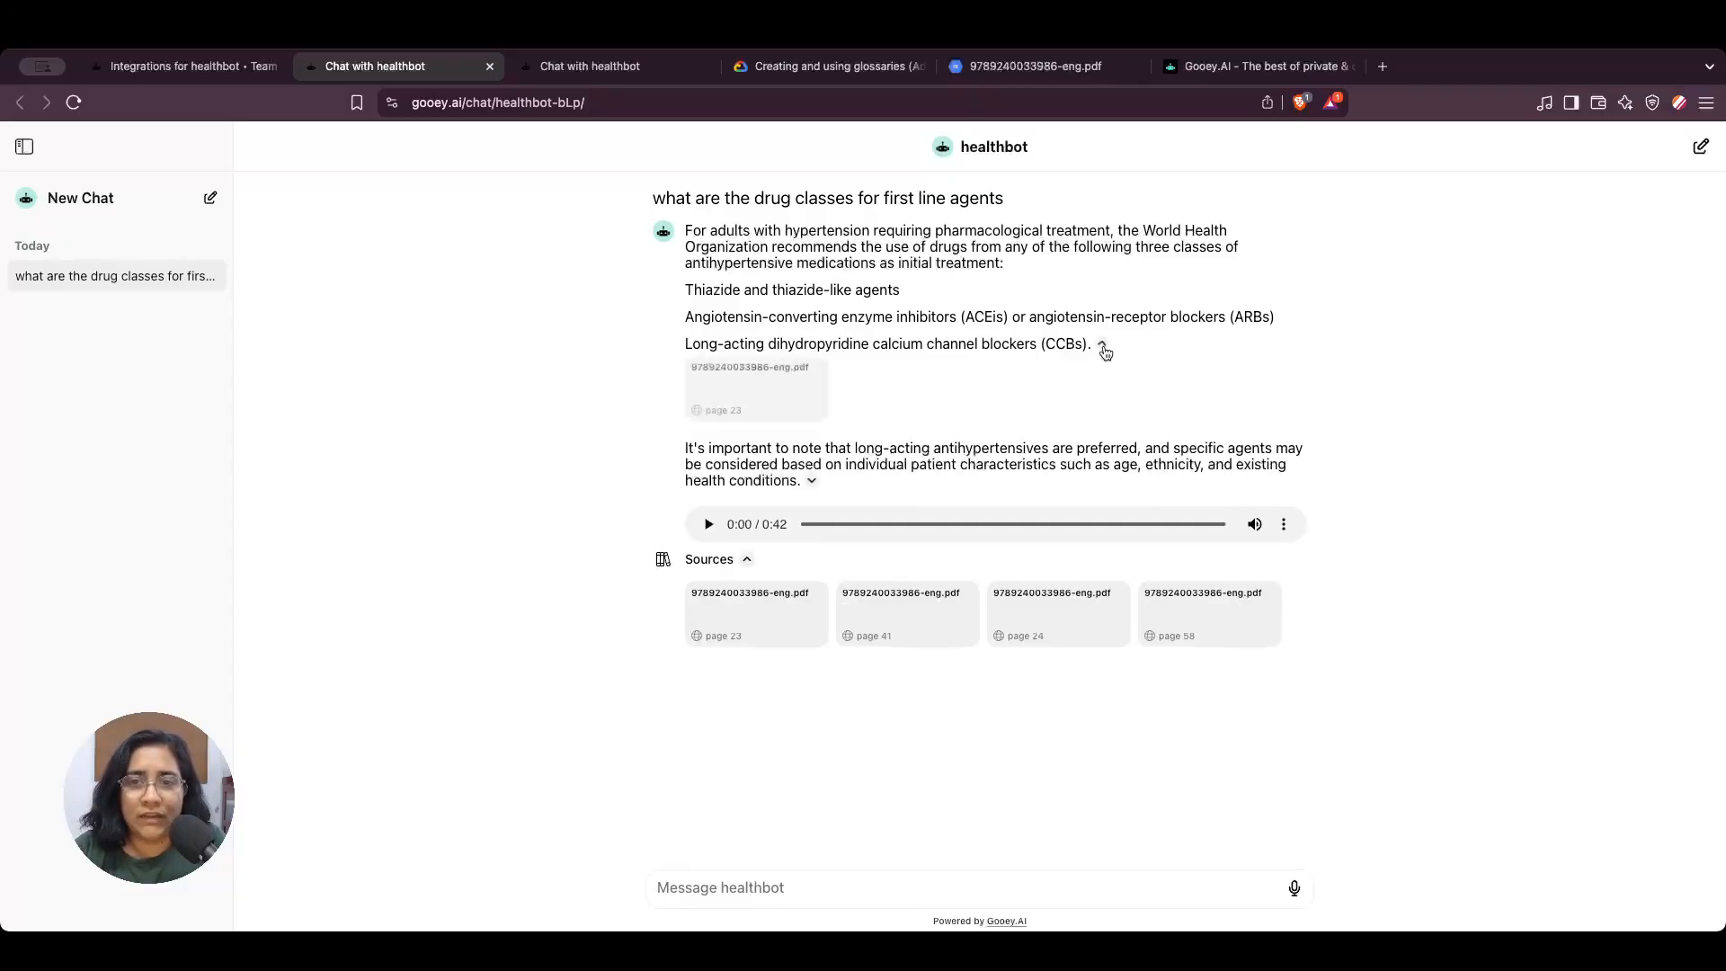
- Collapse the answer's citations and sources, and send a voice message asking "How often should a cardiac patient follow up for hypertension?"
{"action": "left_click", "coordinate": [1103, 346]}
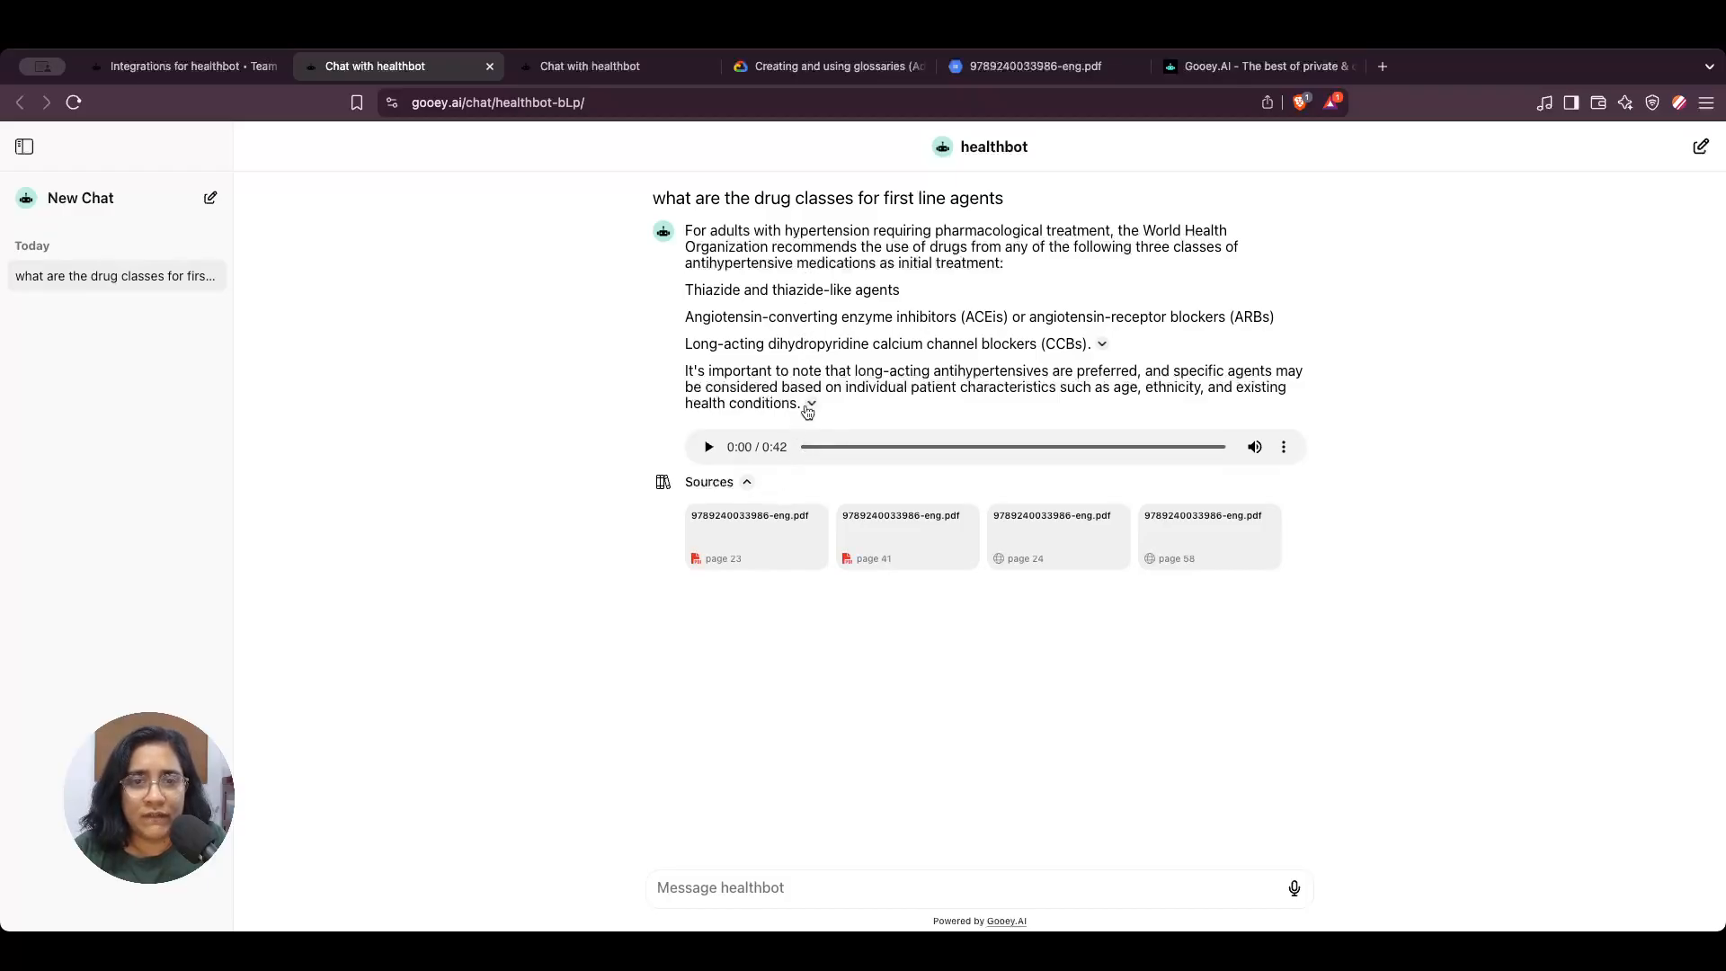
{"action": "left_click", "coordinate": [812, 404]}
{"action": "left_click", "coordinate": [811, 403]}
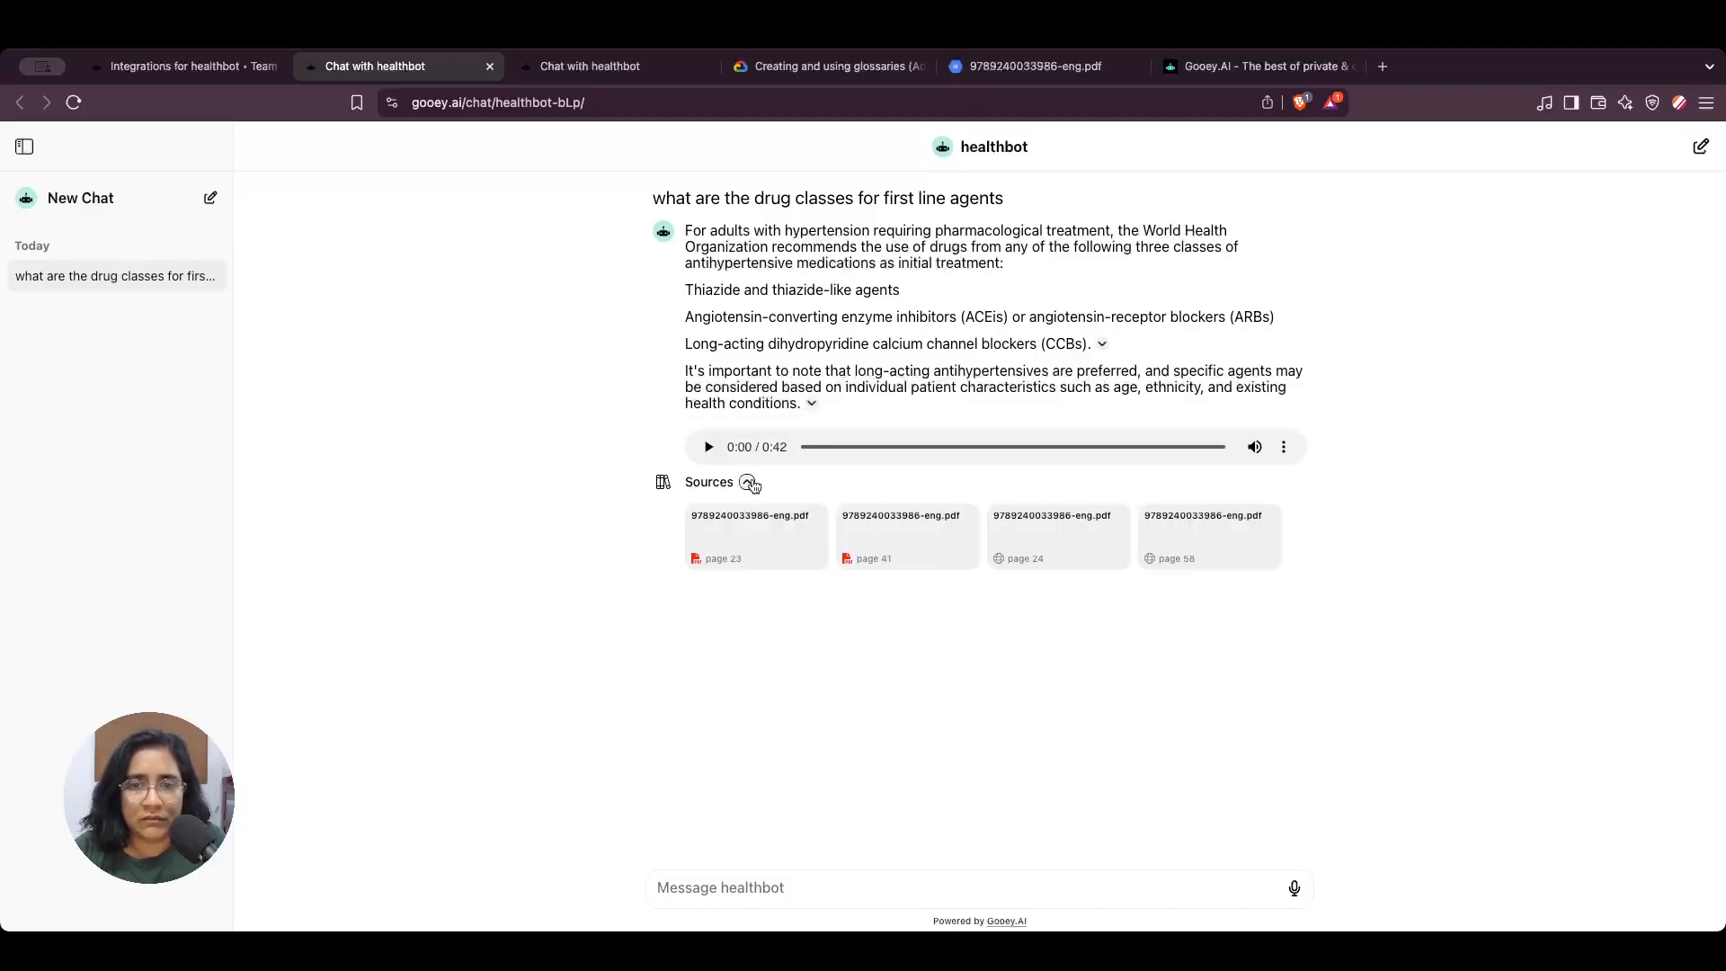
{"action": "left_click", "coordinate": [750, 483]}
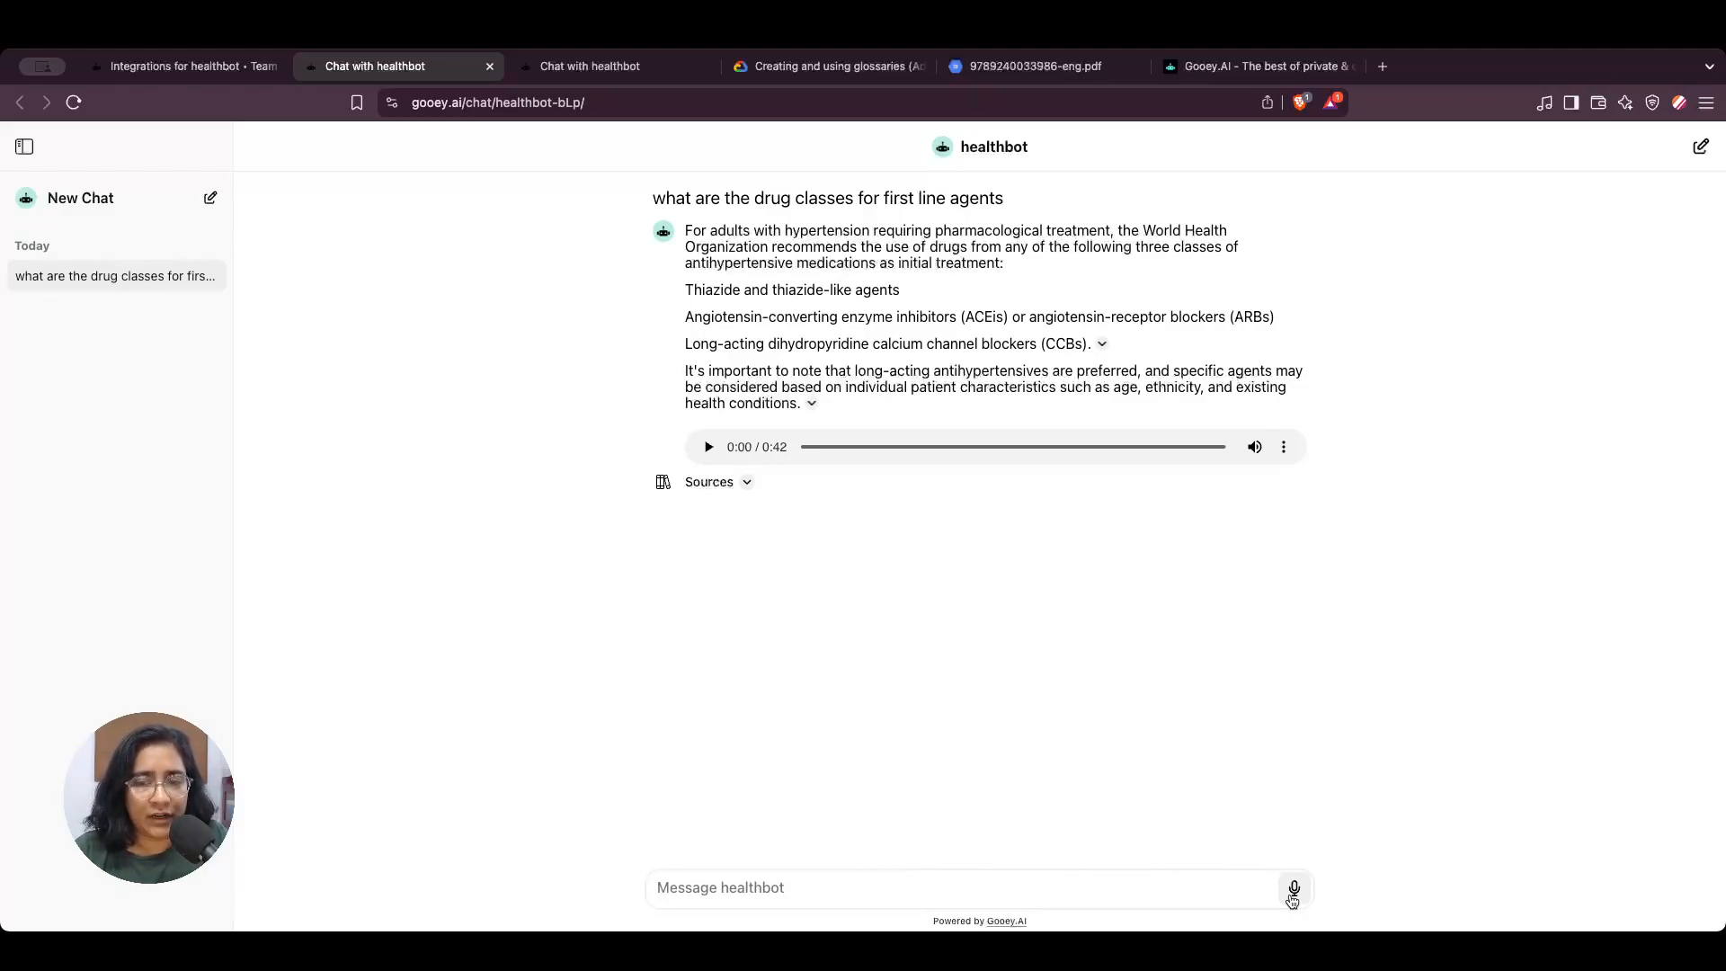
{"action": "left_click", "coordinate": [1294, 890]}
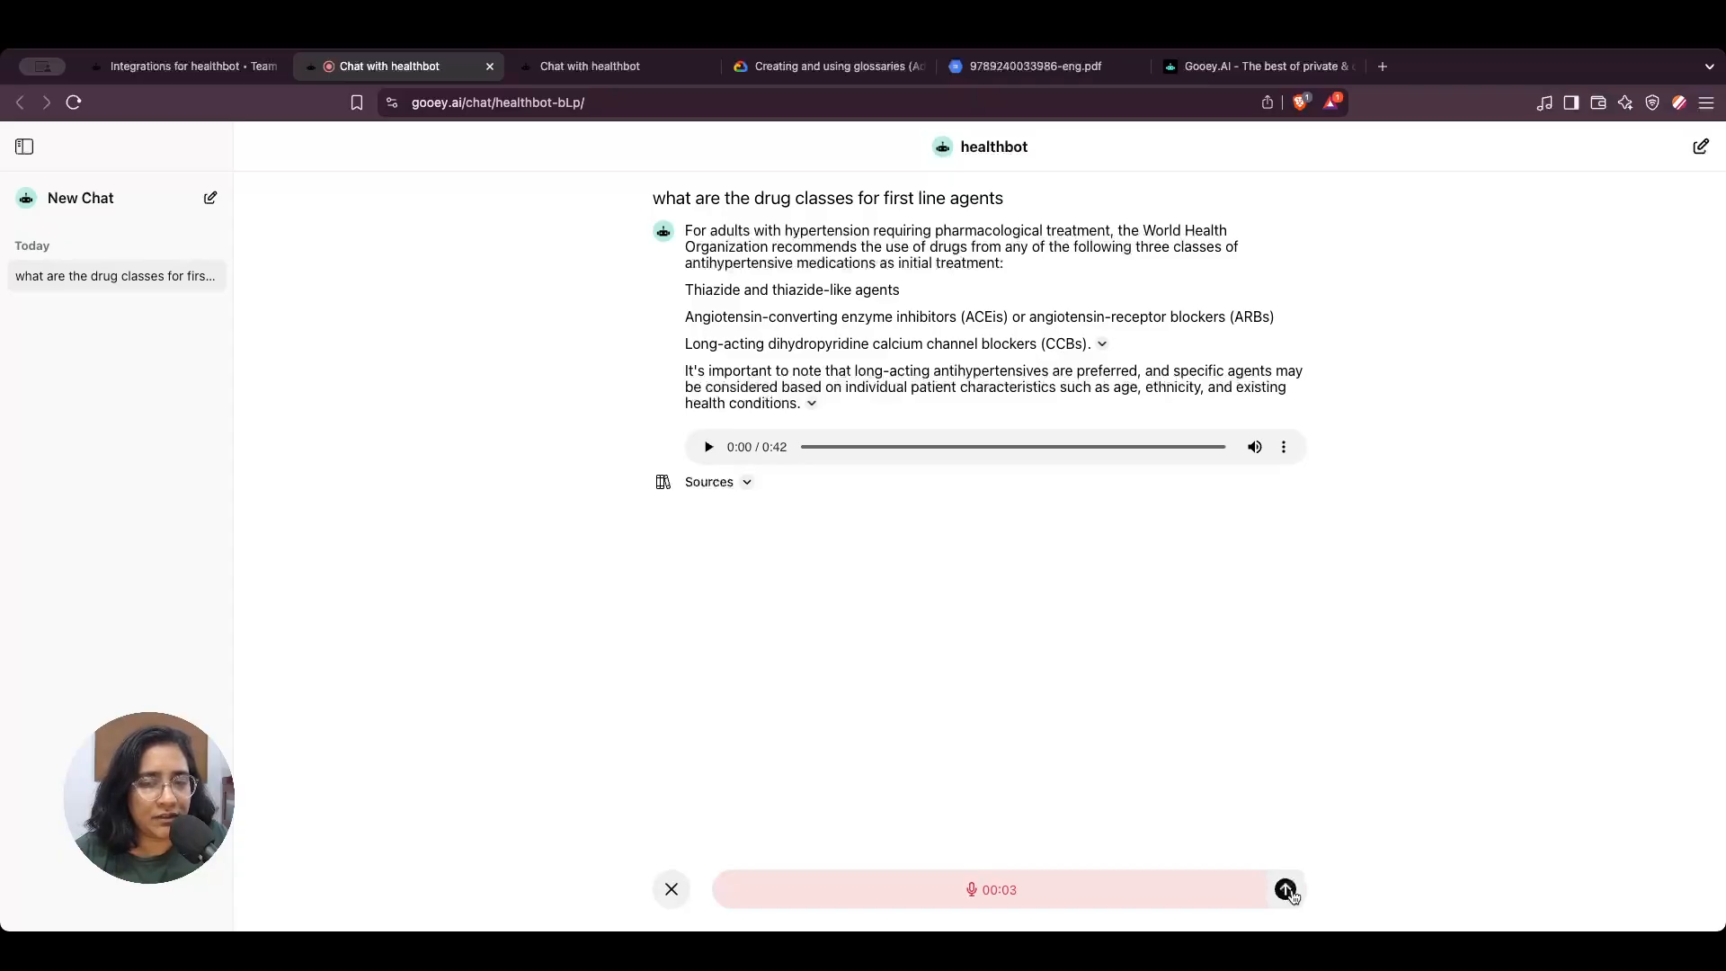
{"action": "left_click", "coordinate": [1287, 890]}
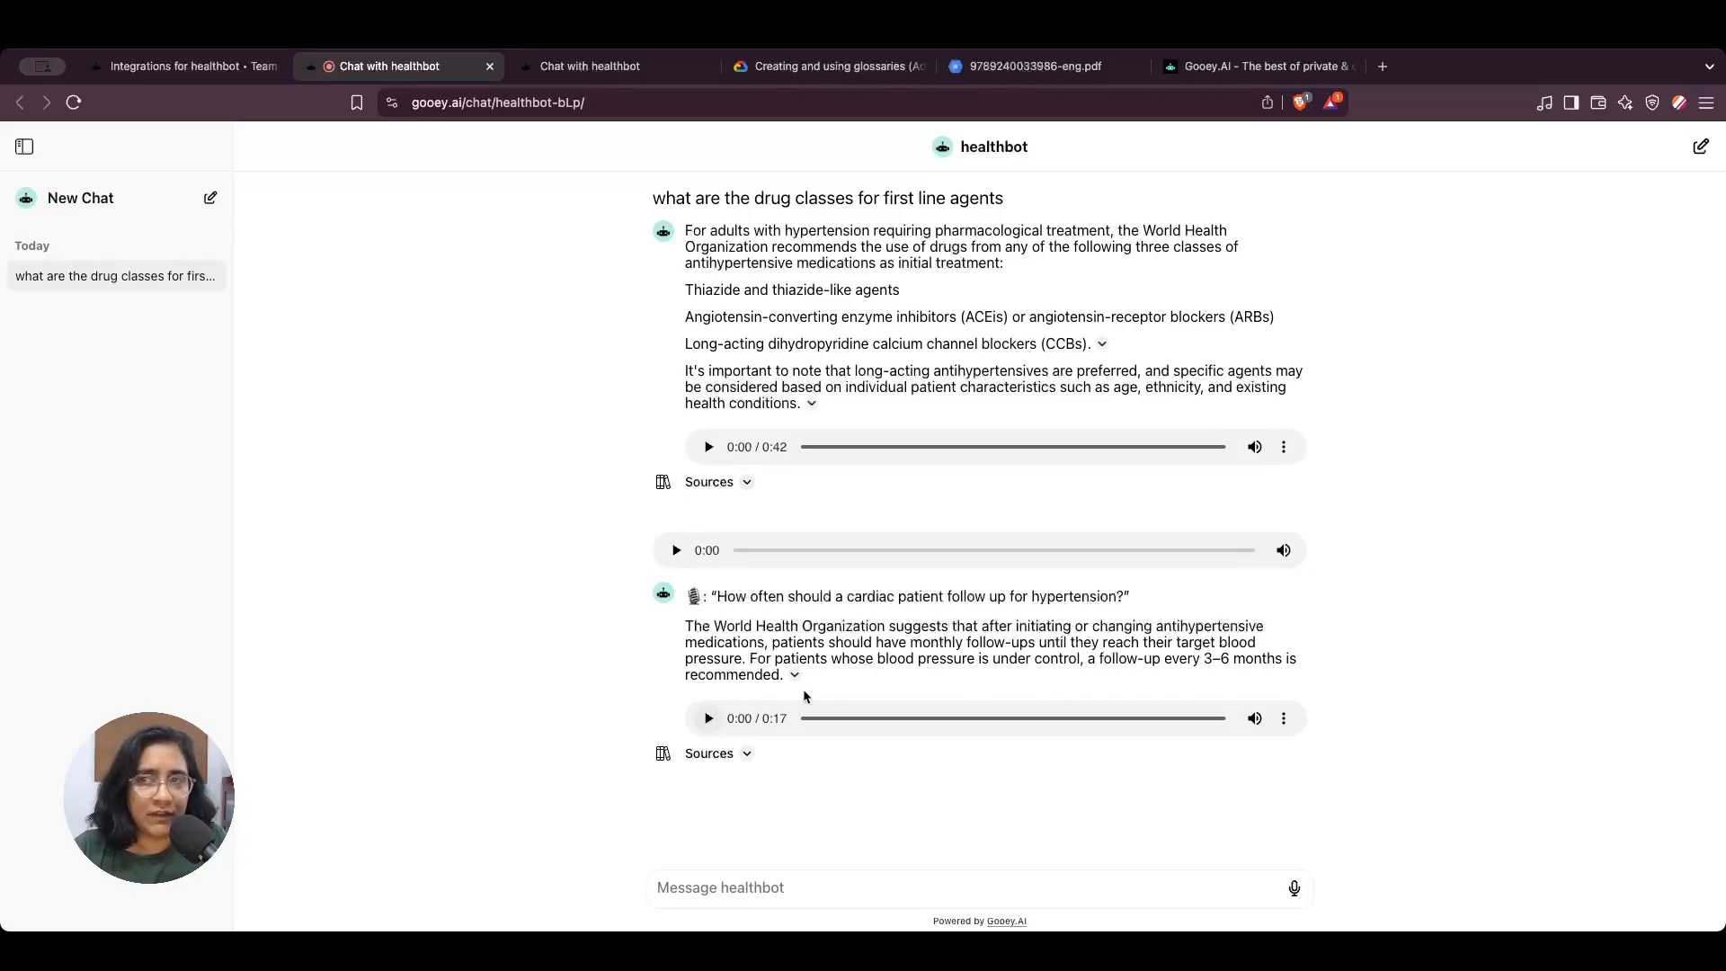
- Check a new healthbot chat in a narrow window with the sidebar hidden, and restore the full width and select the page address
{"action": "left_click_drag", "start_coordinate": [1721, 538], "coordinate": [716, 485]}
{"action": "left_click", "coordinate": [211, 199]}
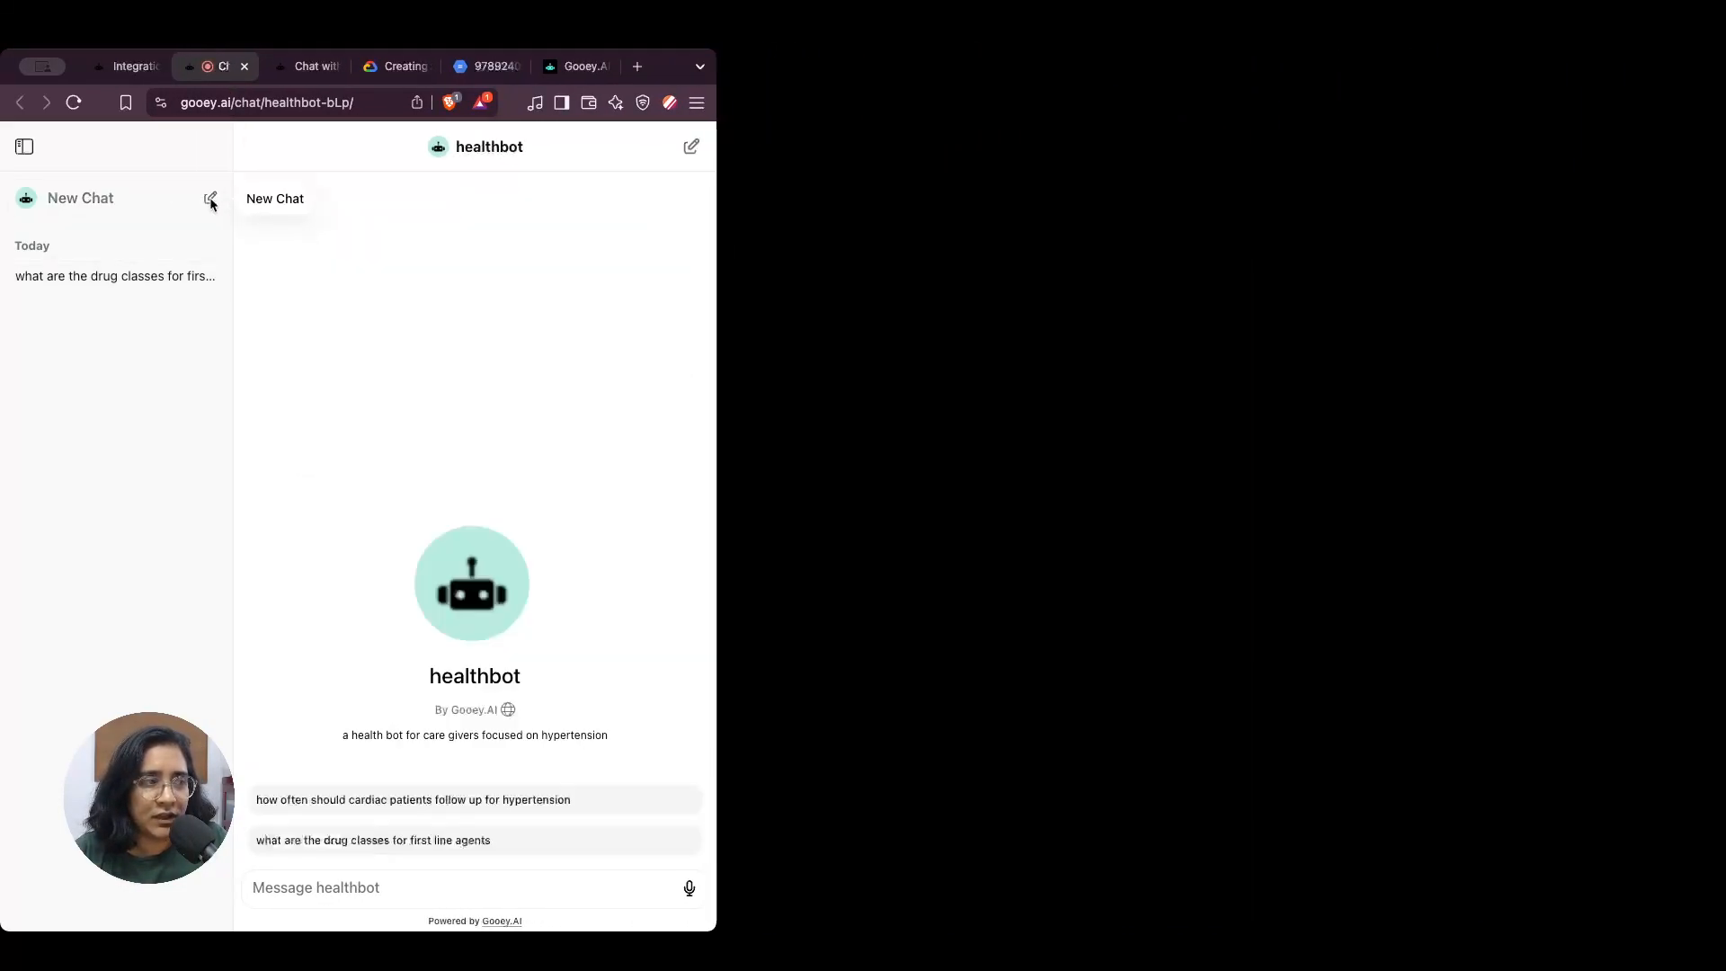
{"action": "left_click", "coordinate": [22, 149]}
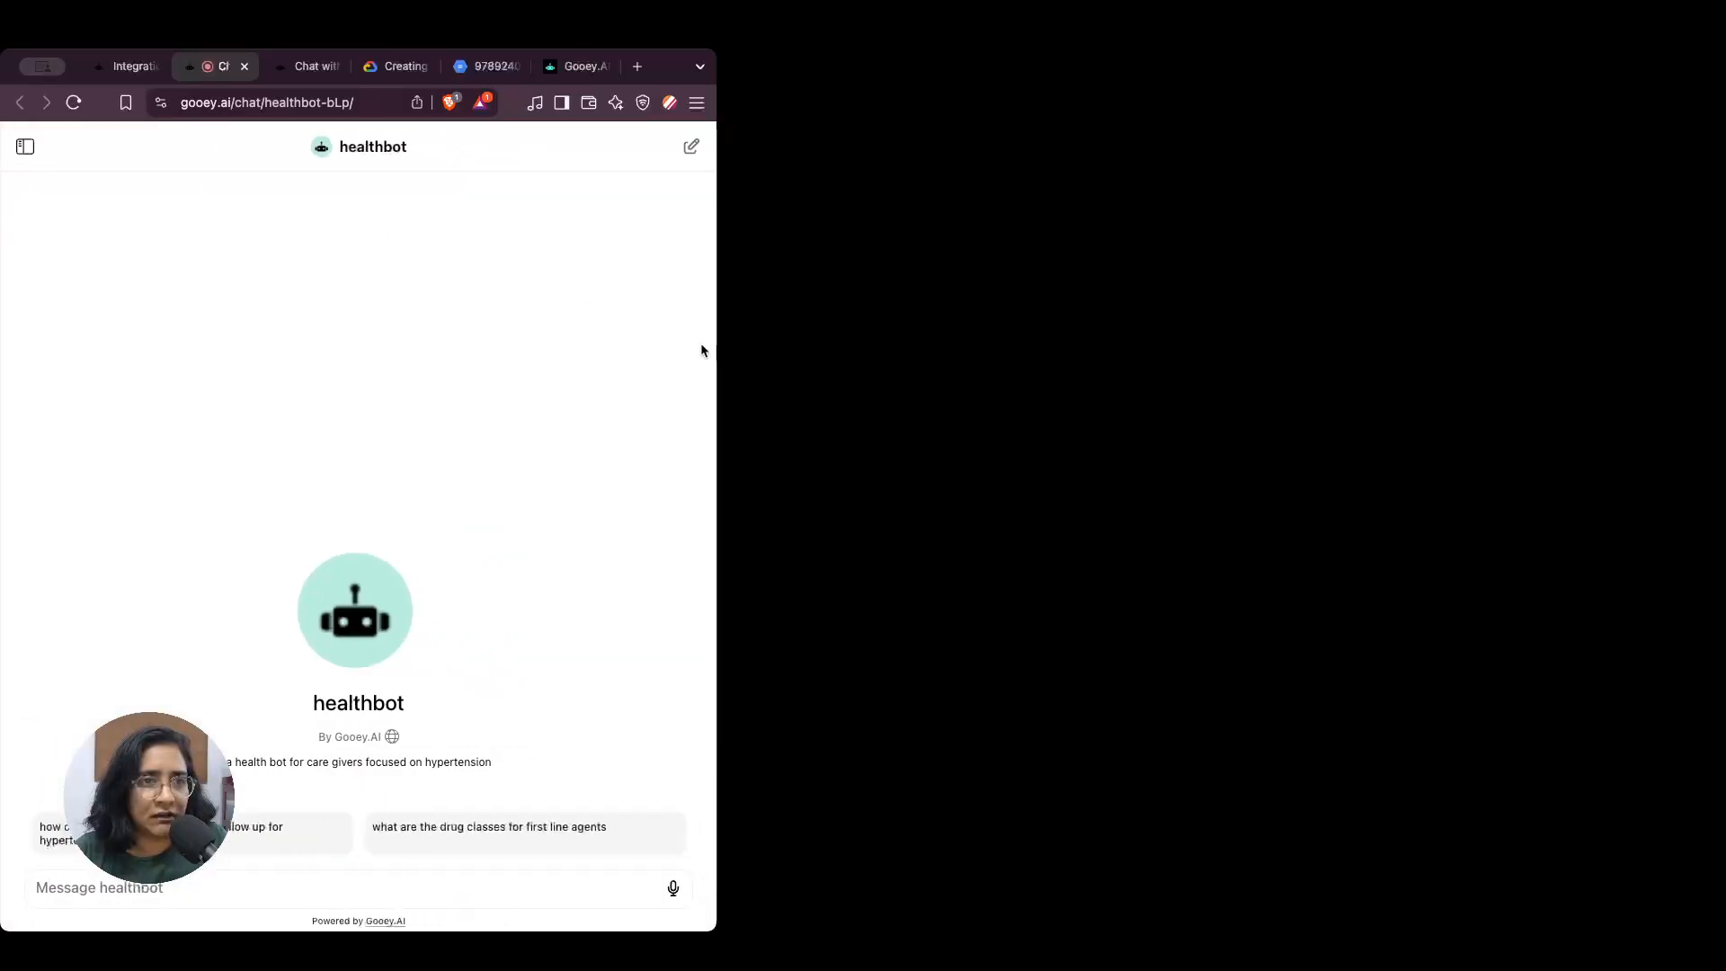
{"action": "left_click_drag", "start_coordinate": [713, 344], "coordinate": [1722, 601]}
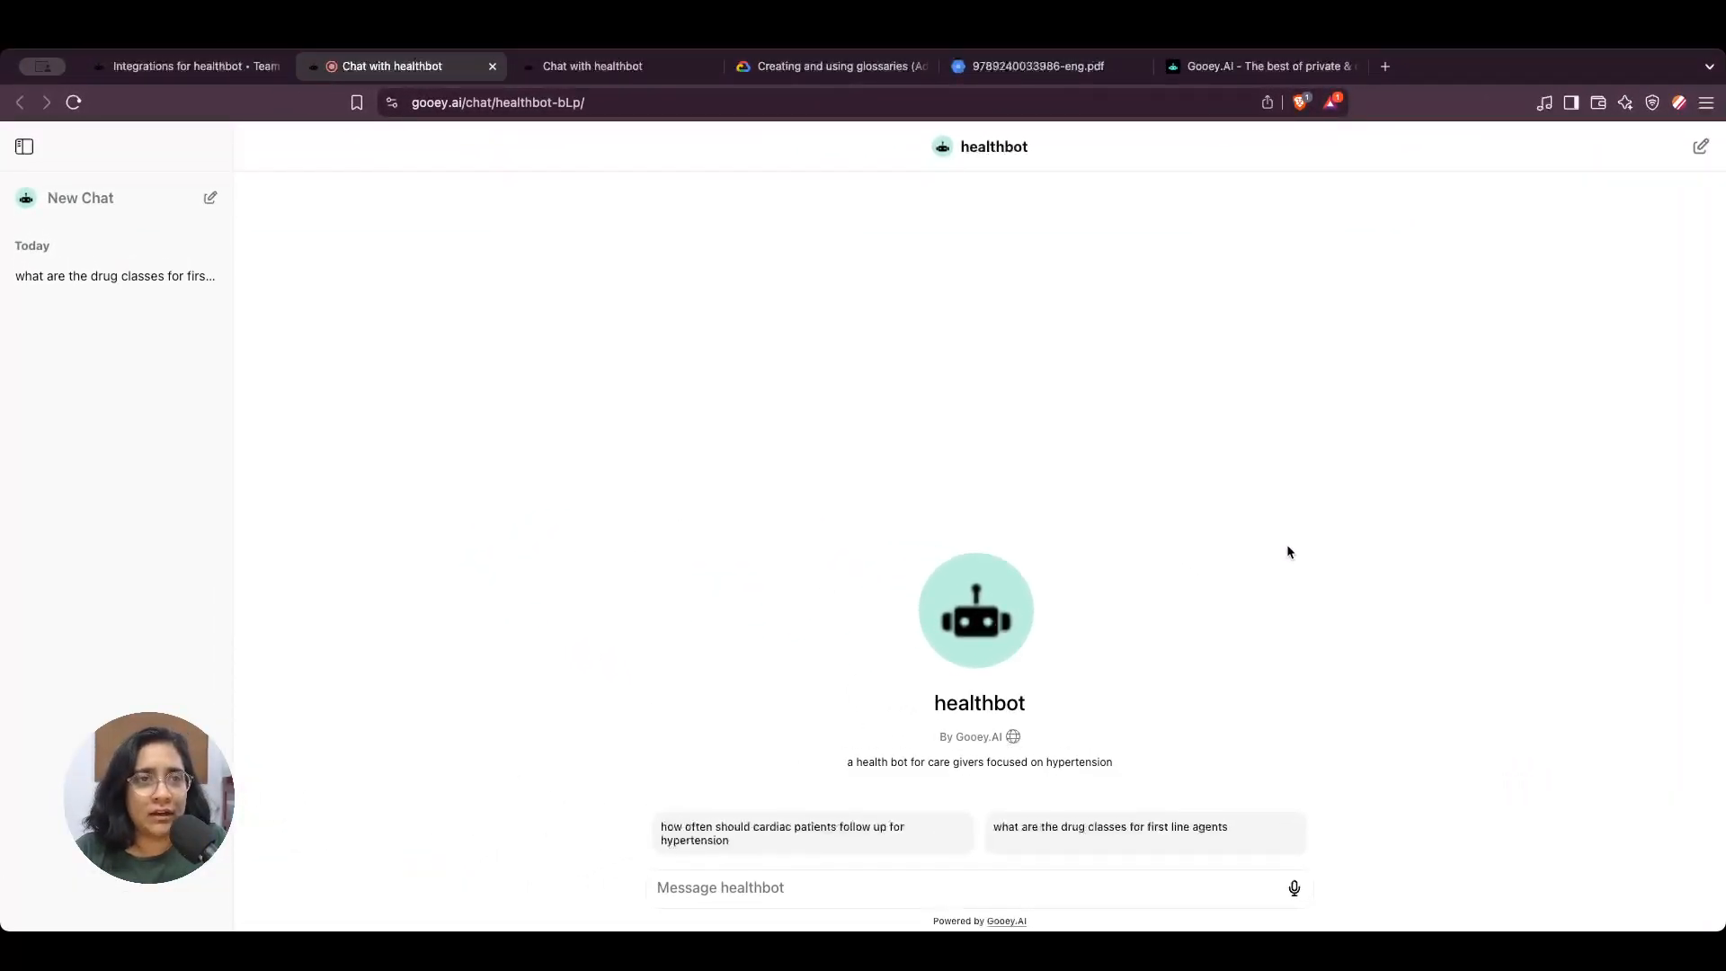
{"action": "left_click", "coordinate": [444, 104]}
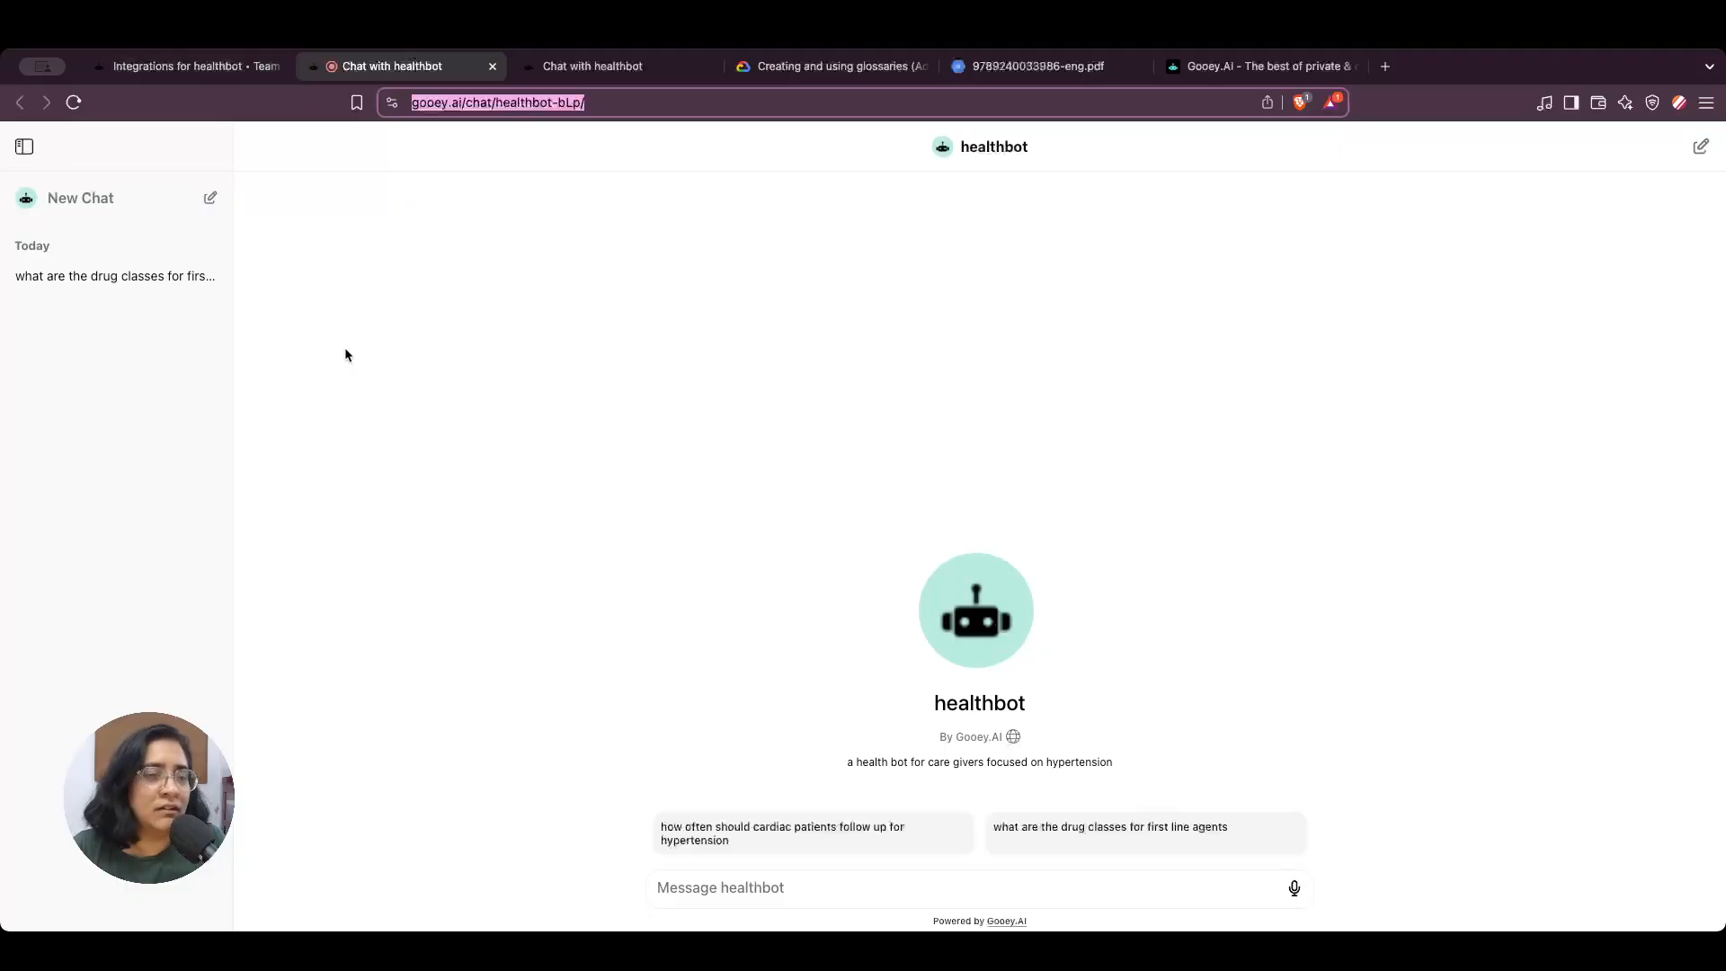
- Return to the healthbot integration page and upload the "gooey.ai - generat...peal.png" image from Downloads as the display picture
{"action": "left_click", "coordinate": [215, 76]}
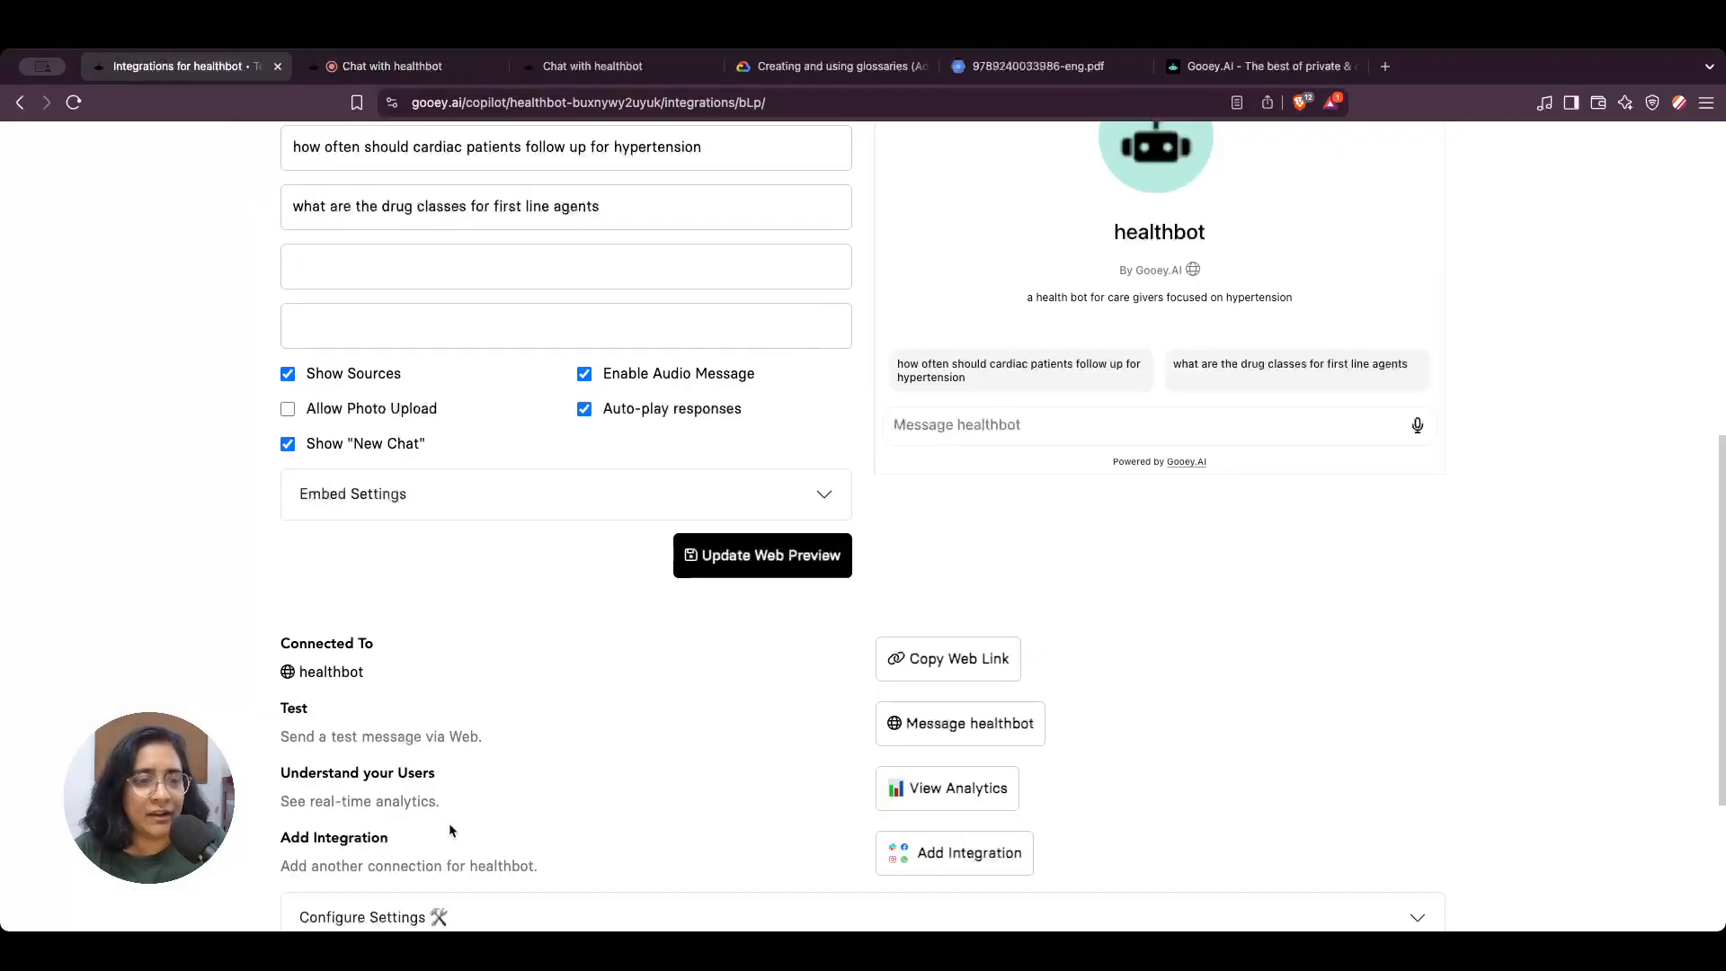
{"action": "scroll", "coordinate": [246, 786], "scroll_direction": "down", "scroll_amount": 2}
{"action": "scroll", "coordinate": [370, 741], "scroll_direction": "up", "scroll_amount": 8}
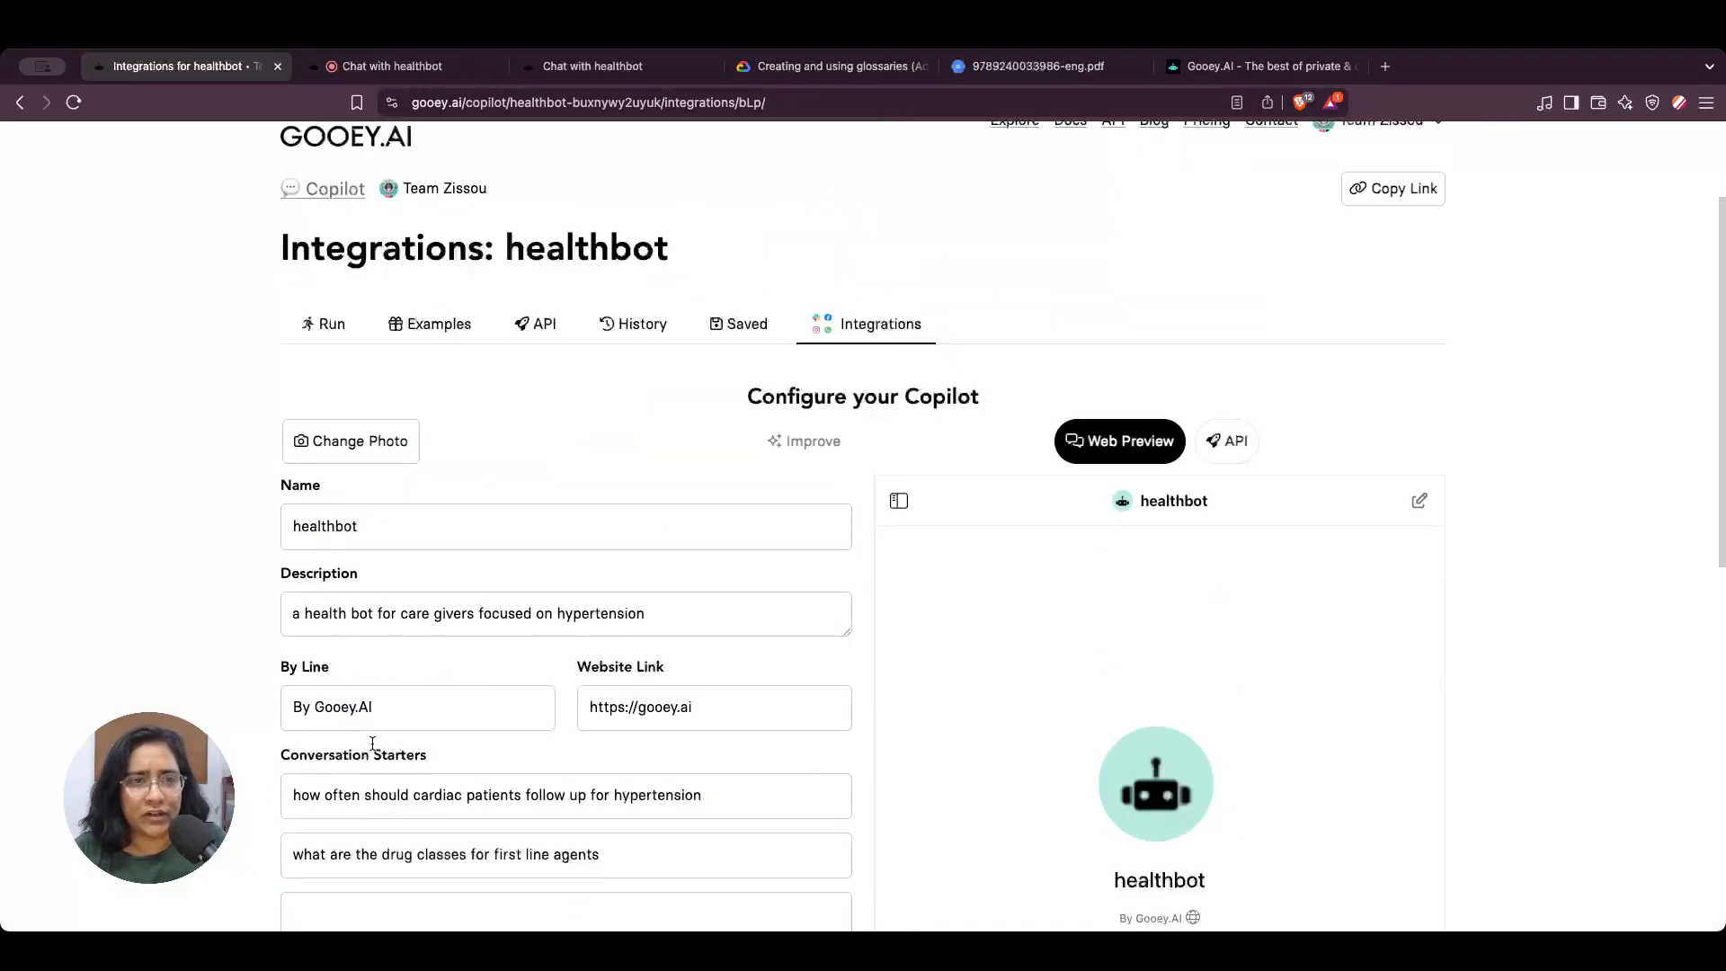
{"action": "scroll", "coordinate": [1038, 725], "scroll_direction": "down", "scroll_amount": 2}
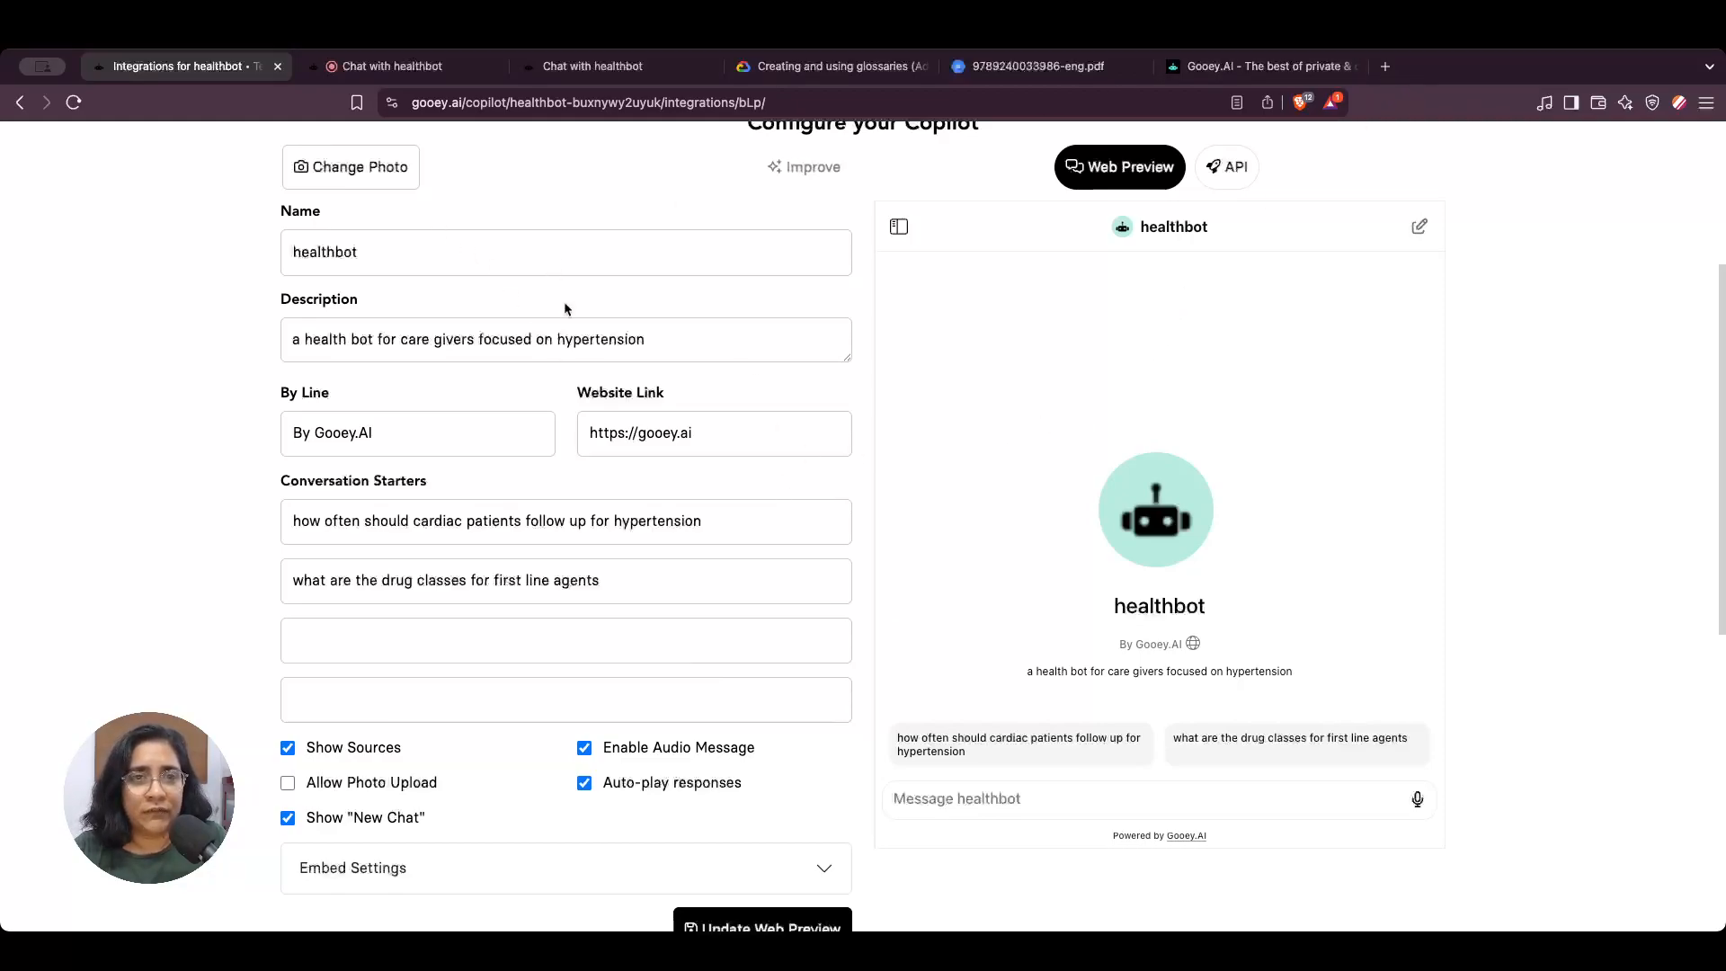
{"action": "scroll", "coordinate": [476, 323], "scroll_direction": "up", "scroll_amount": 1}
{"action": "left_click", "coordinate": [331, 244]}
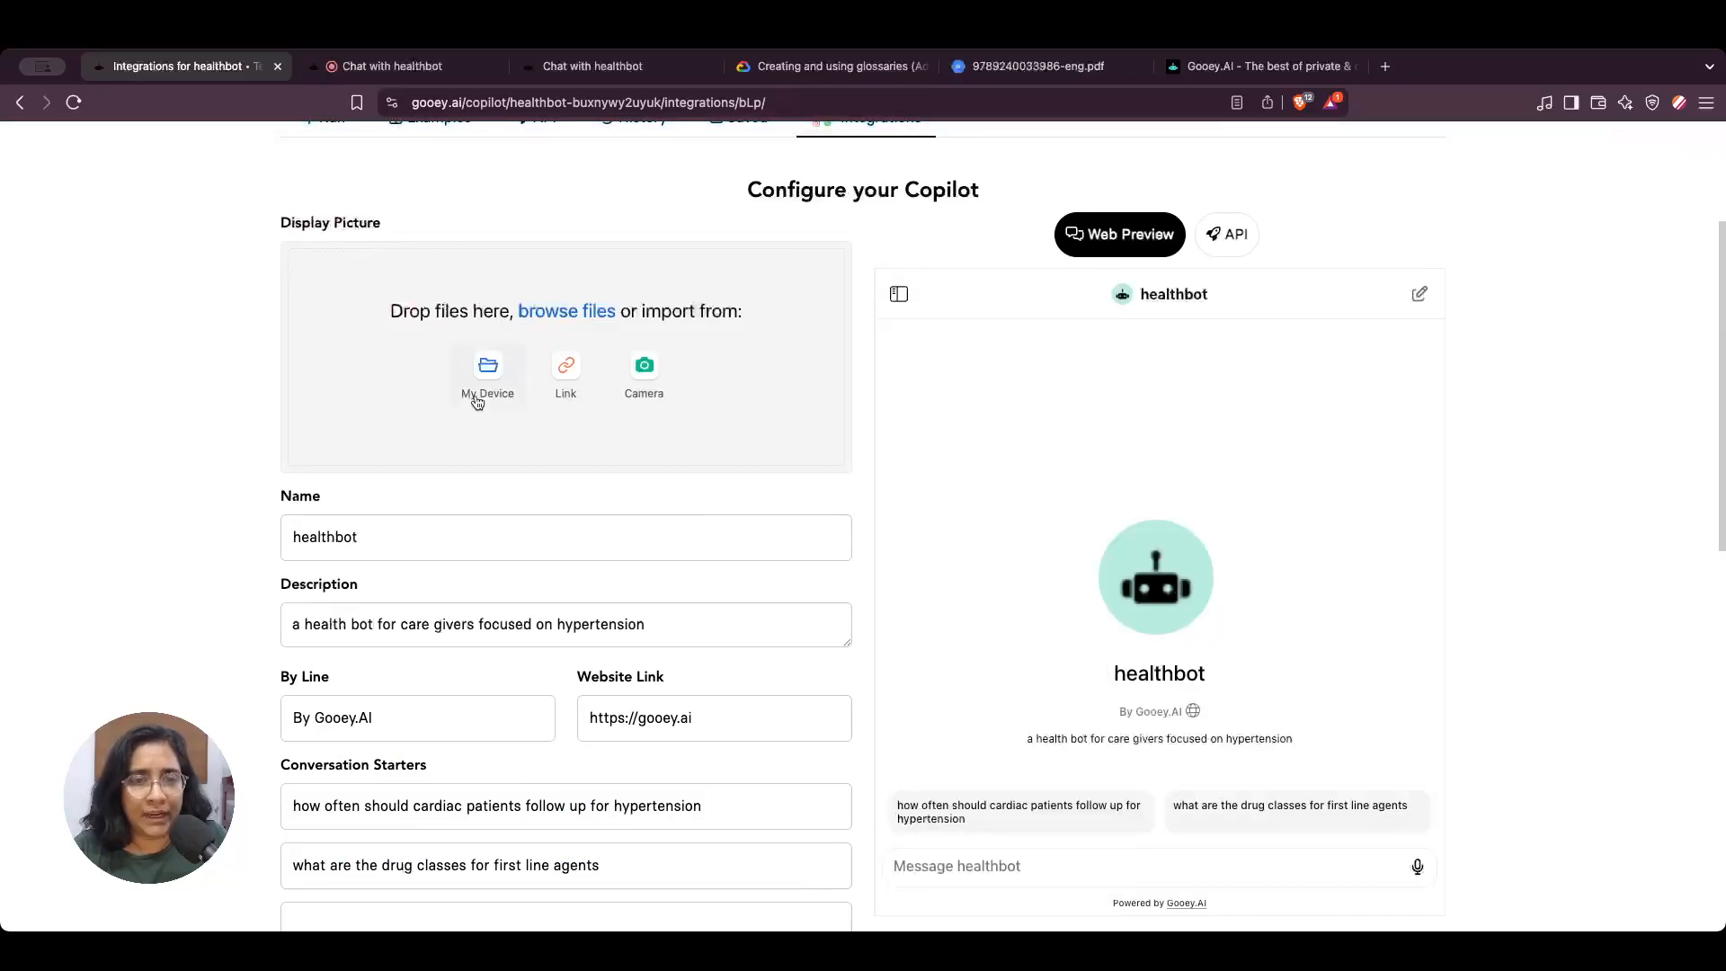
{"action": "left_click", "coordinate": [485, 389]}
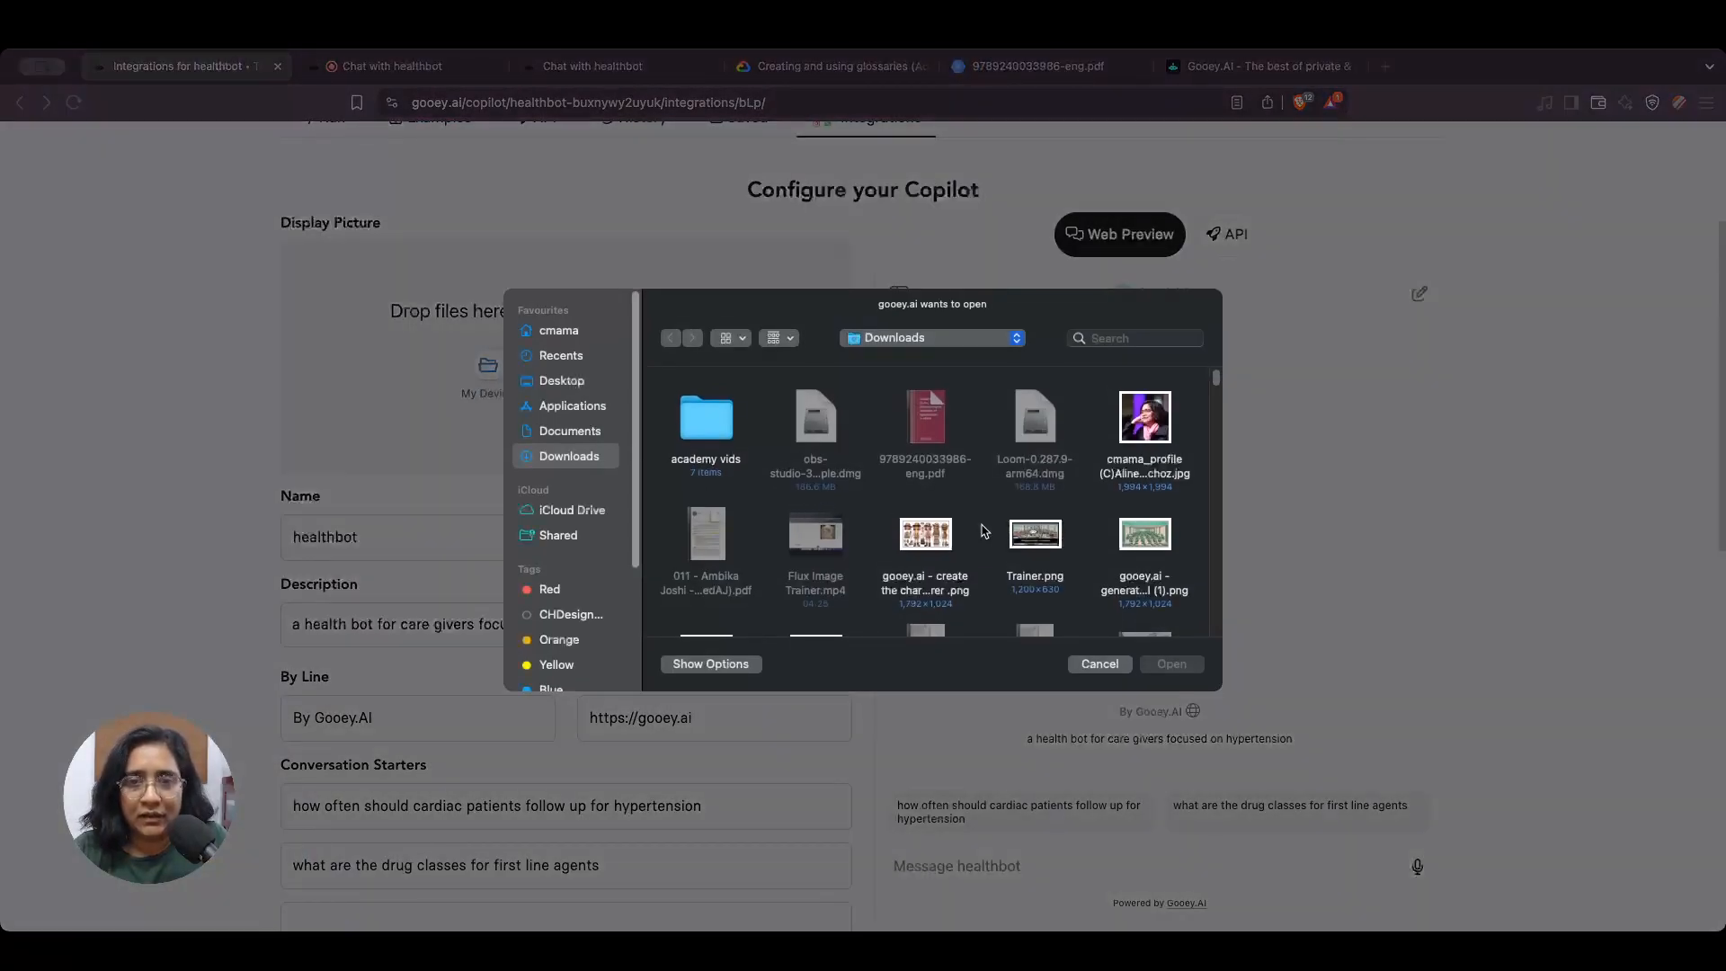
{"action": "scroll", "coordinate": [1132, 536], "scroll_direction": "down", "scroll_amount": 2}
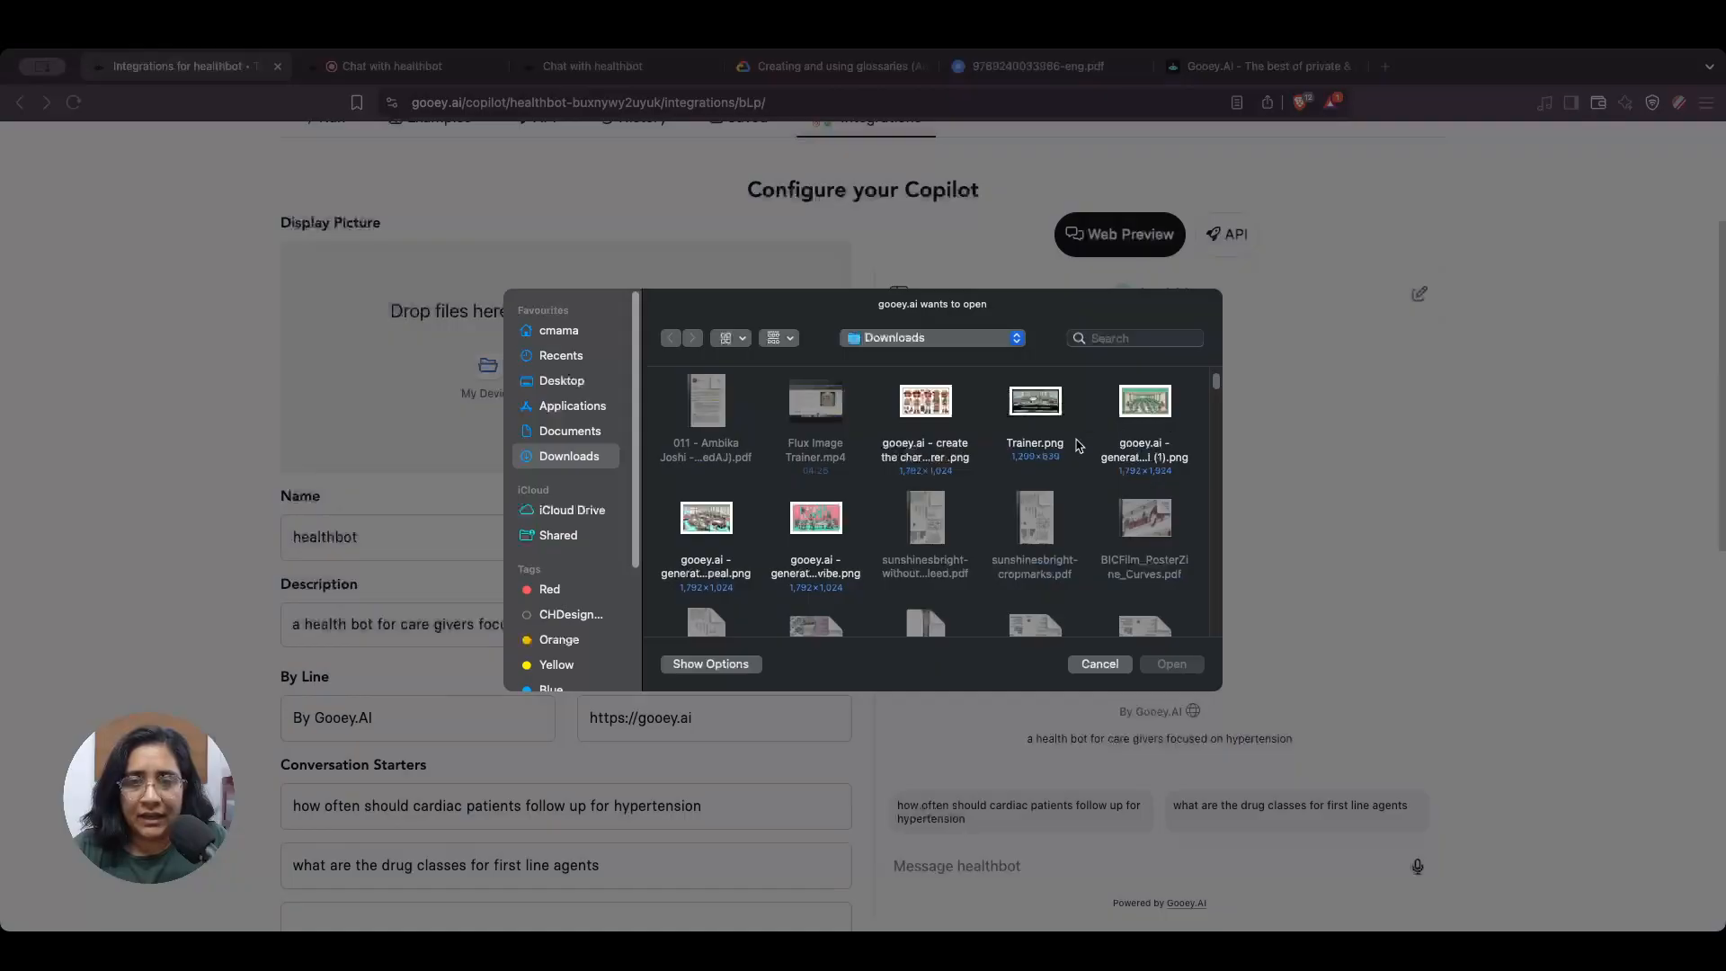
{"action": "left_click", "coordinate": [708, 528]}
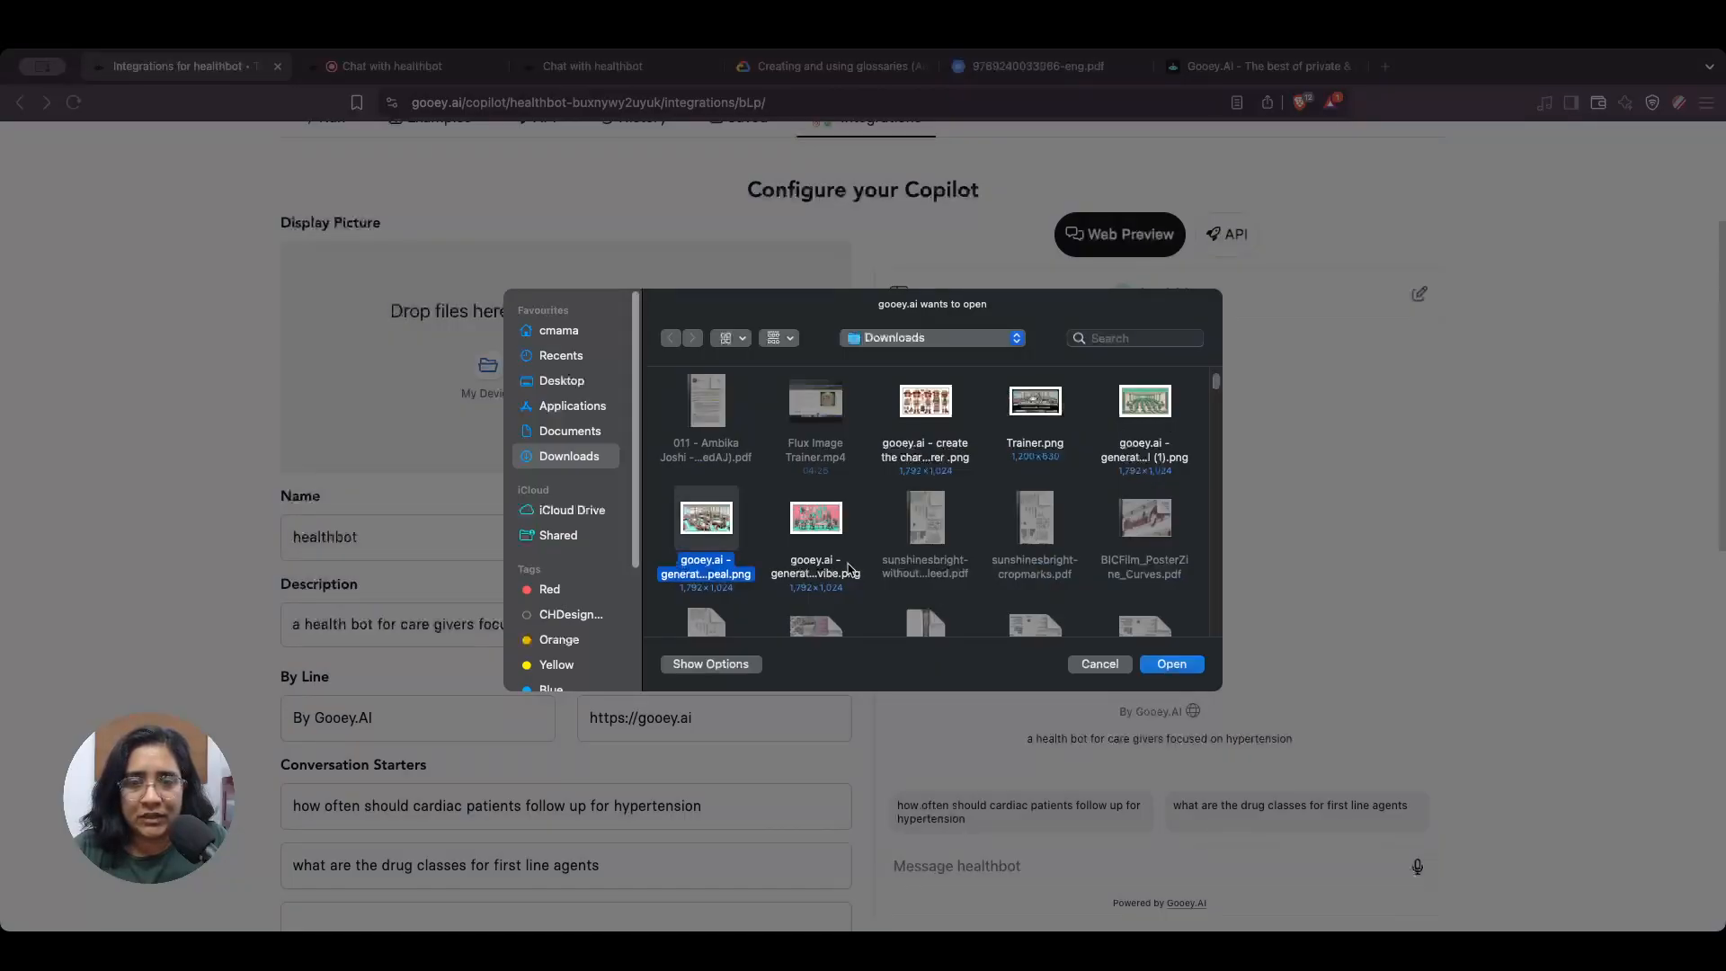
{"action": "left_click", "coordinate": [1164, 665]}
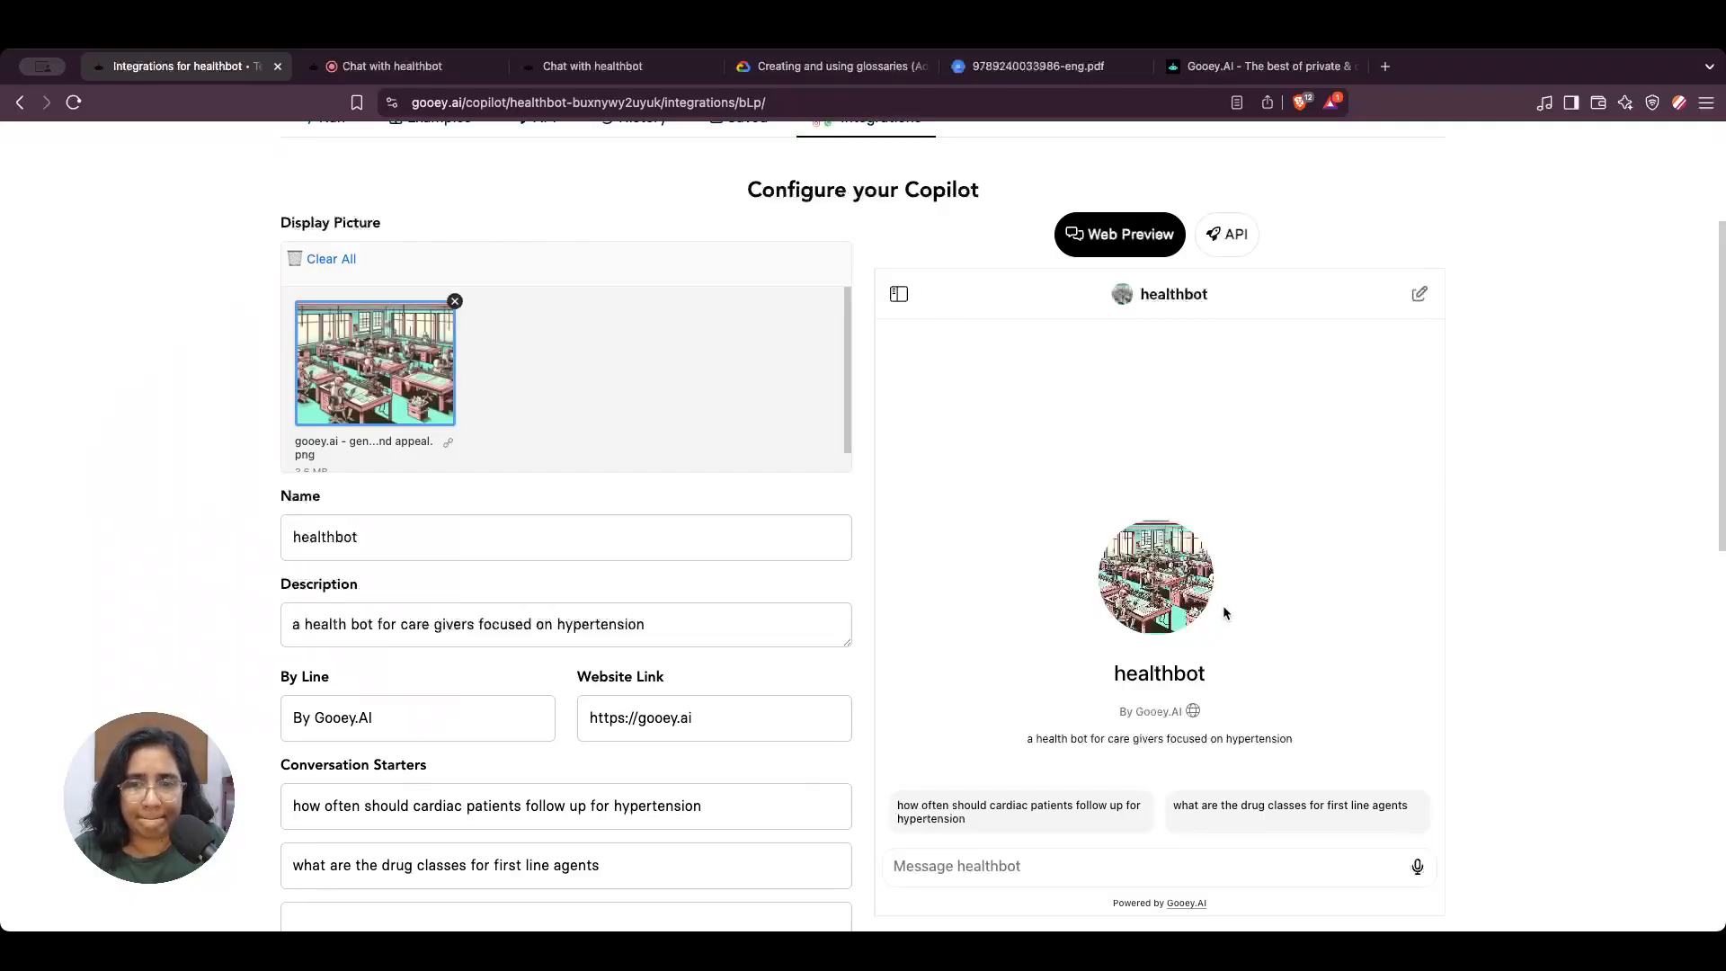
- Update the web preview with the new display picture, and reload the healthbot chat page to check it before returning to the integration page
{"action": "scroll", "coordinate": [800, 667], "scroll_direction": "down", "scroll_amount": 6}
{"action": "left_click", "coordinate": [791, 672]}
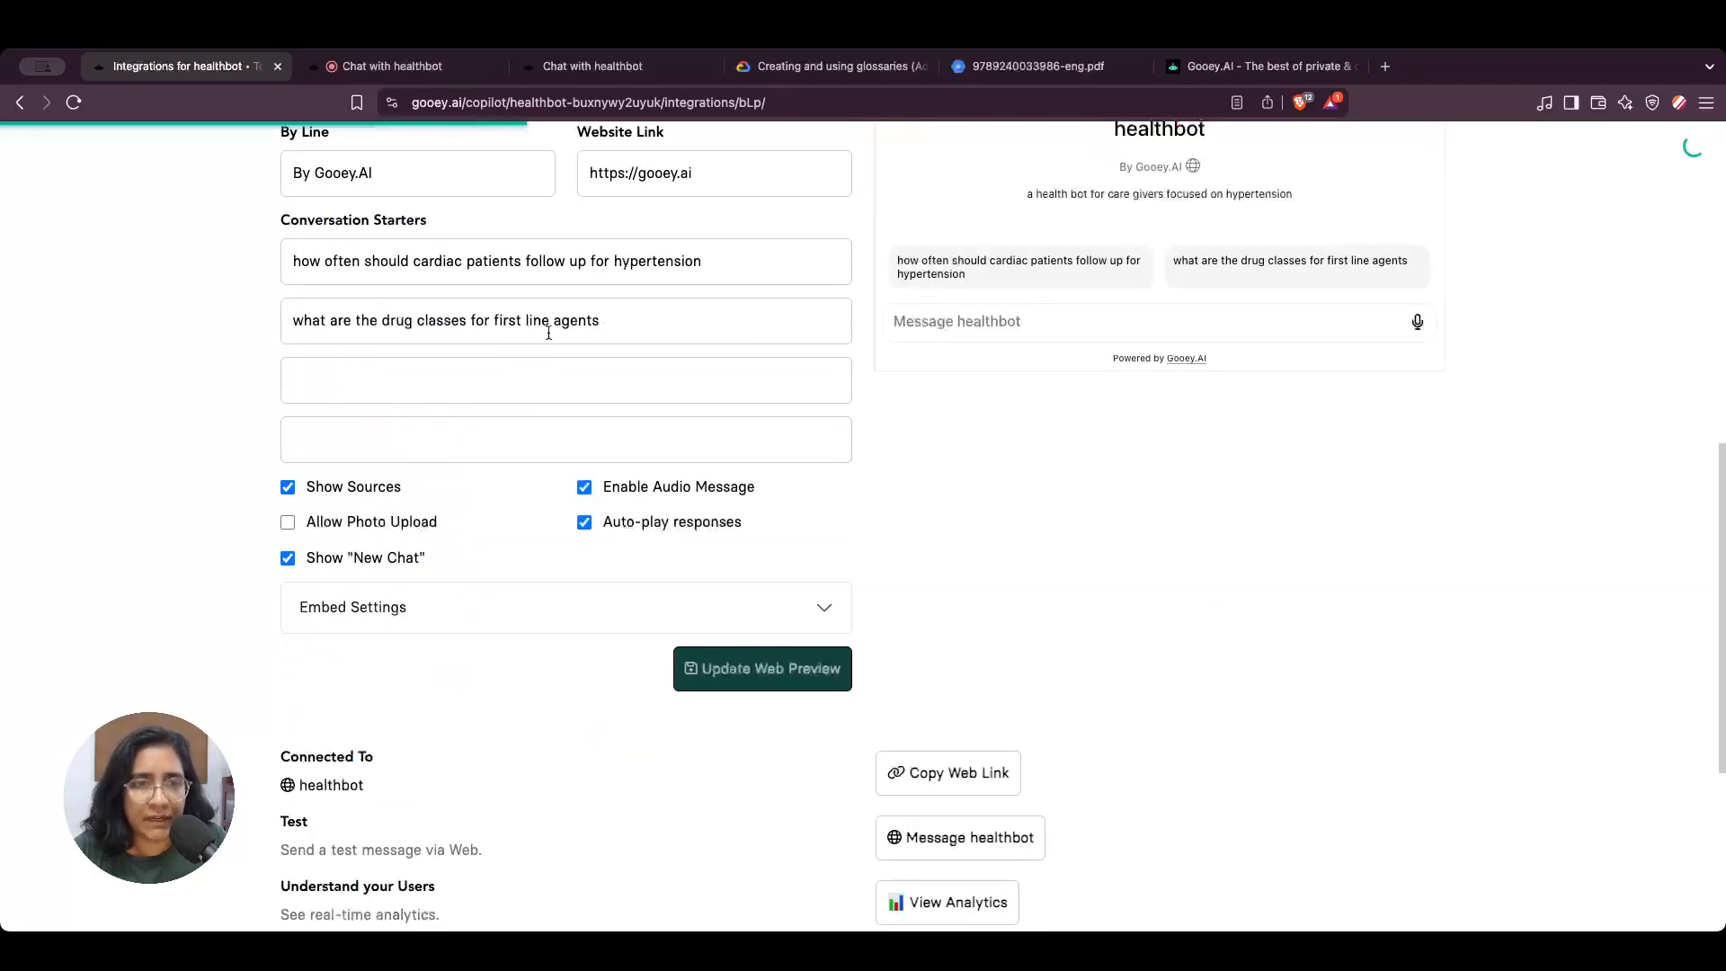
{"action": "left_click", "coordinate": [409, 71]}
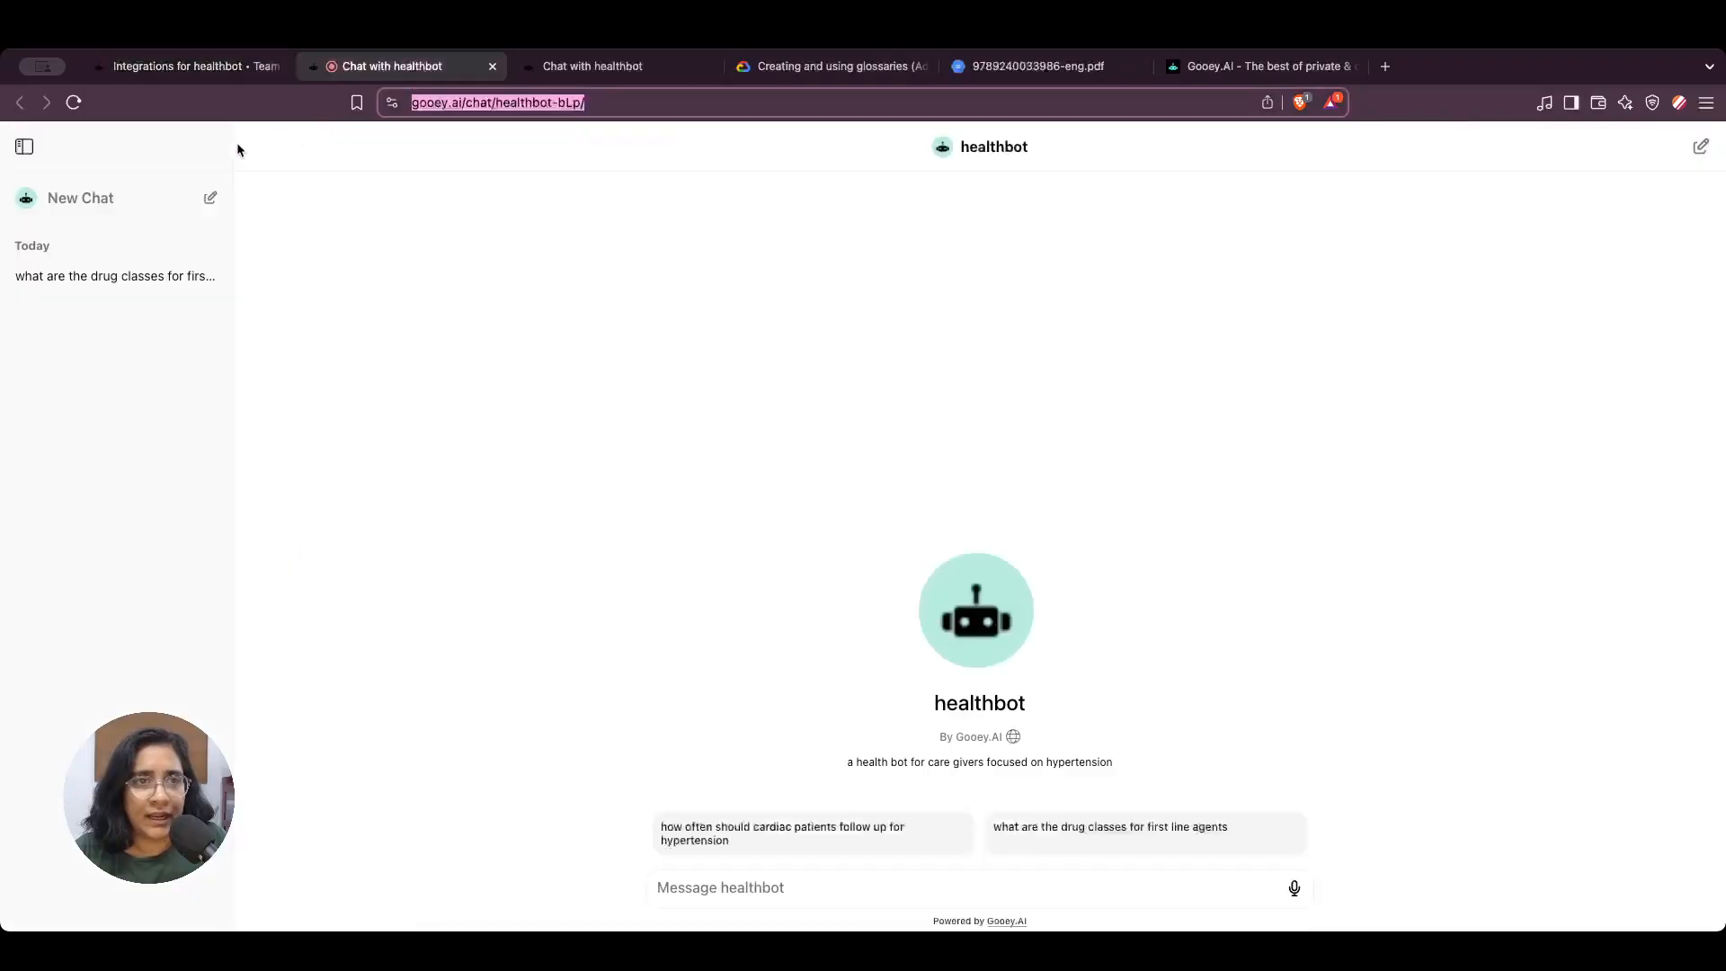
{"action": "left_click", "coordinate": [74, 102]}
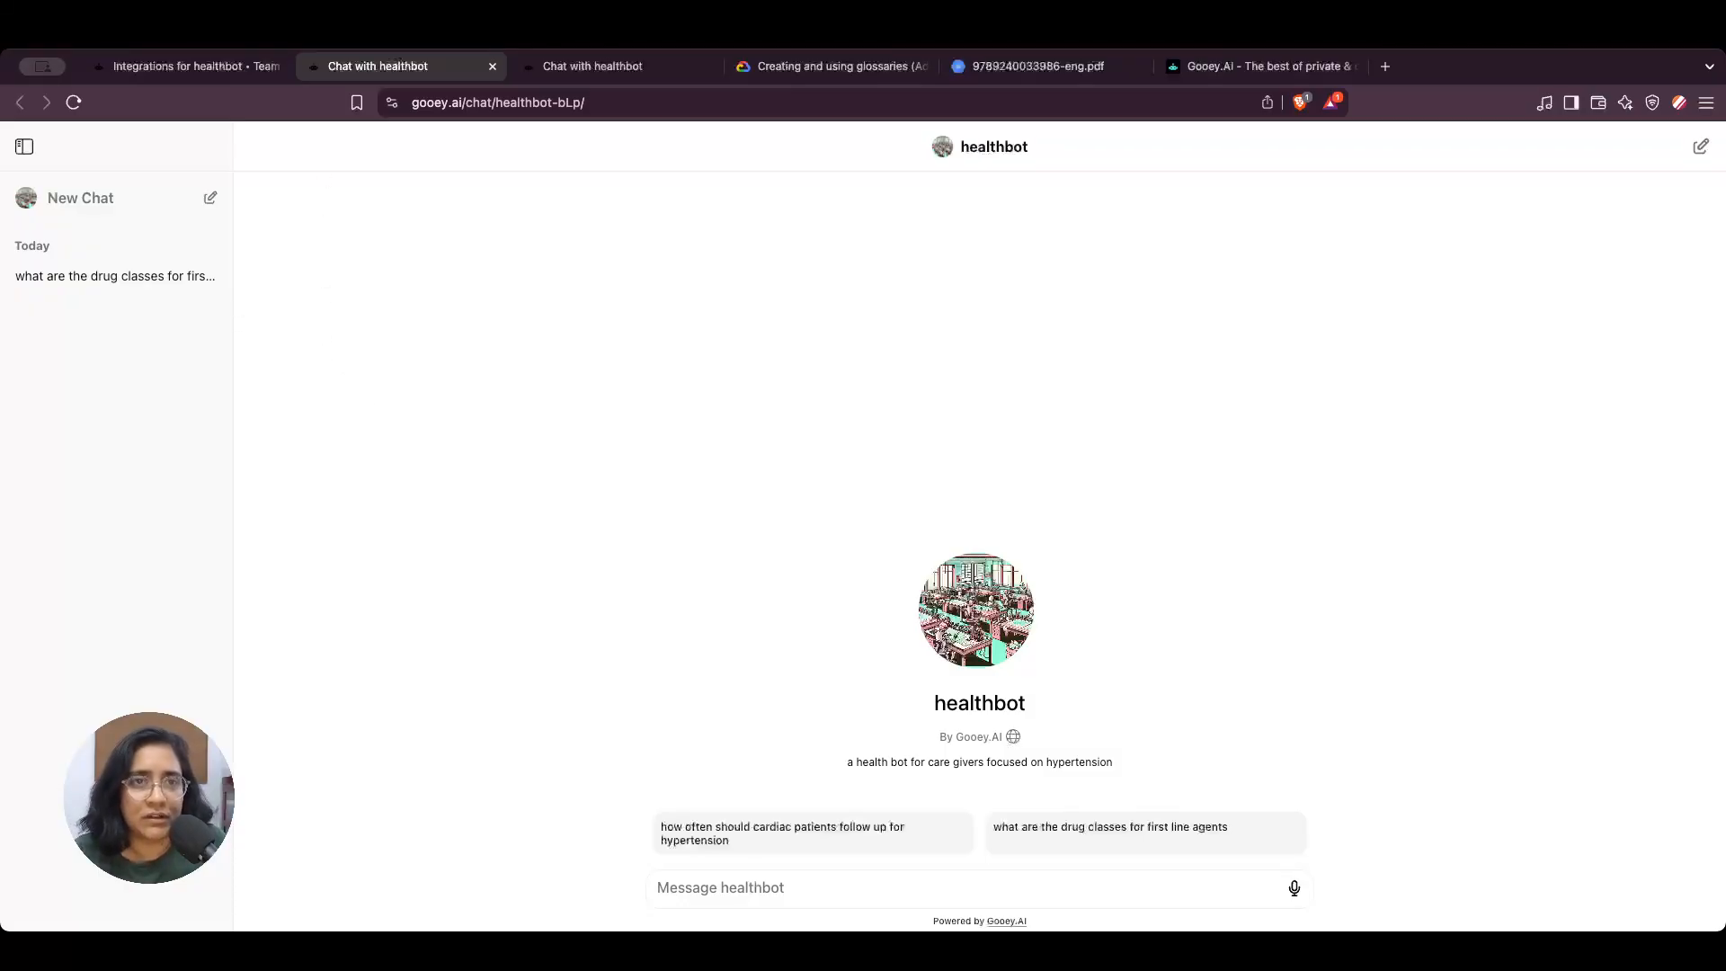
{"action": "left_click", "coordinate": [205, 67]}
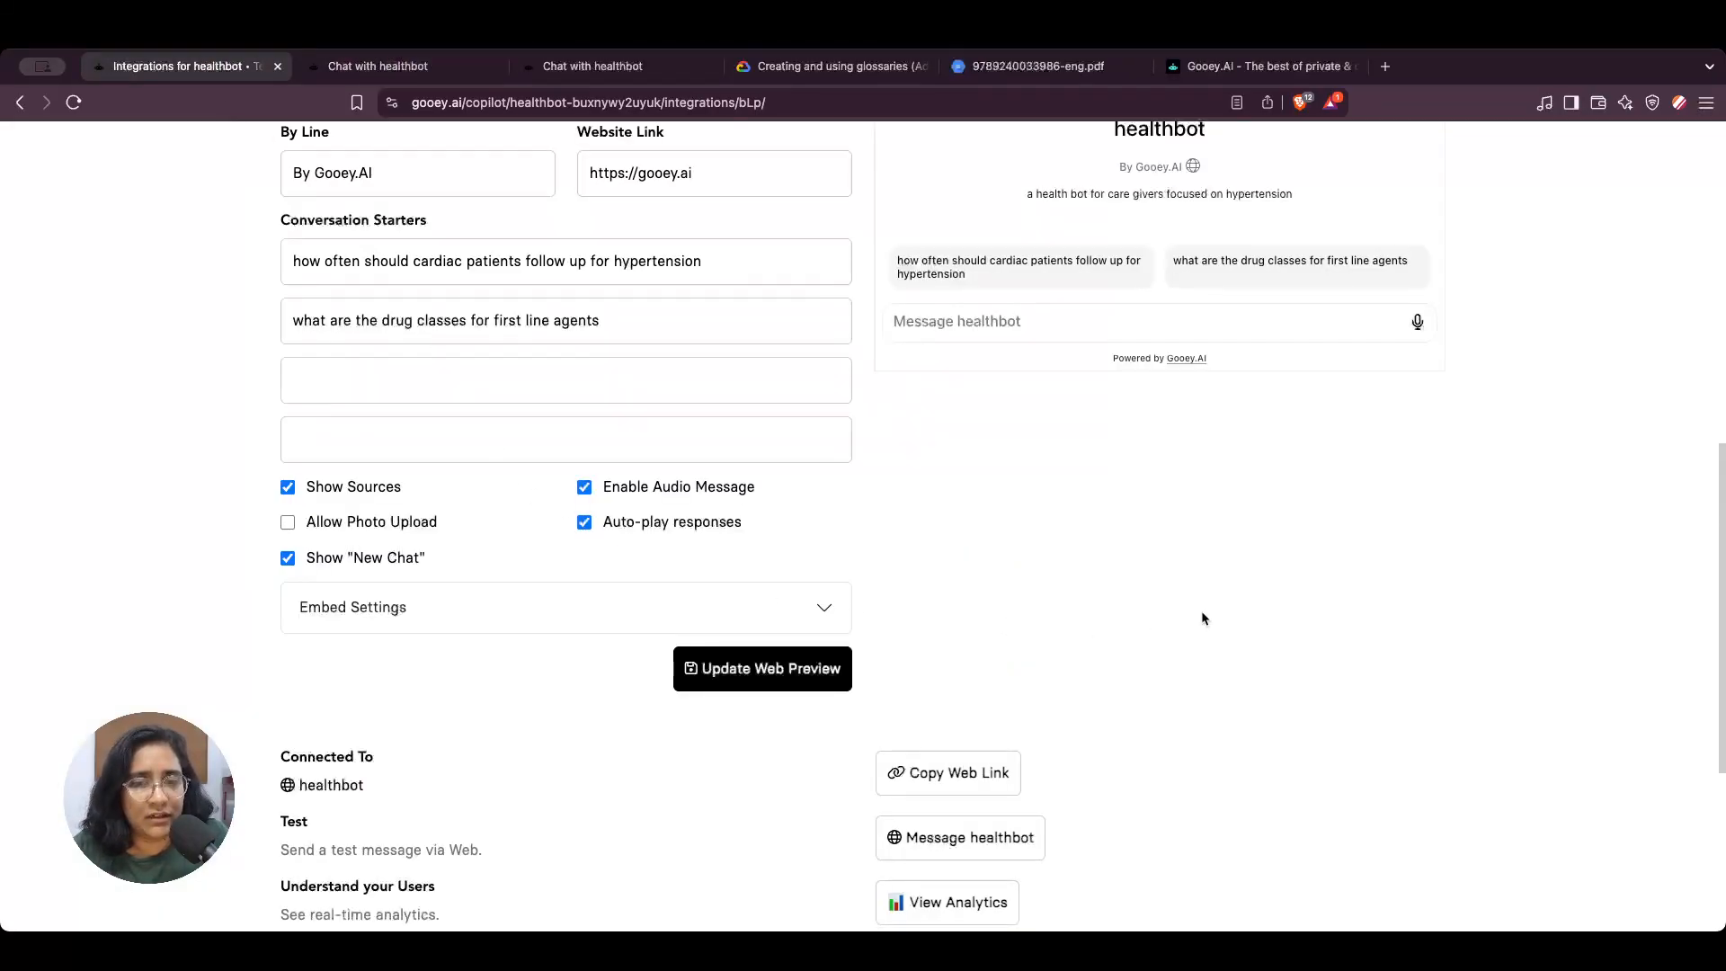
{"action": "scroll", "coordinate": [1201, 617], "scroll_direction": "up", "scroll_amount": 10}
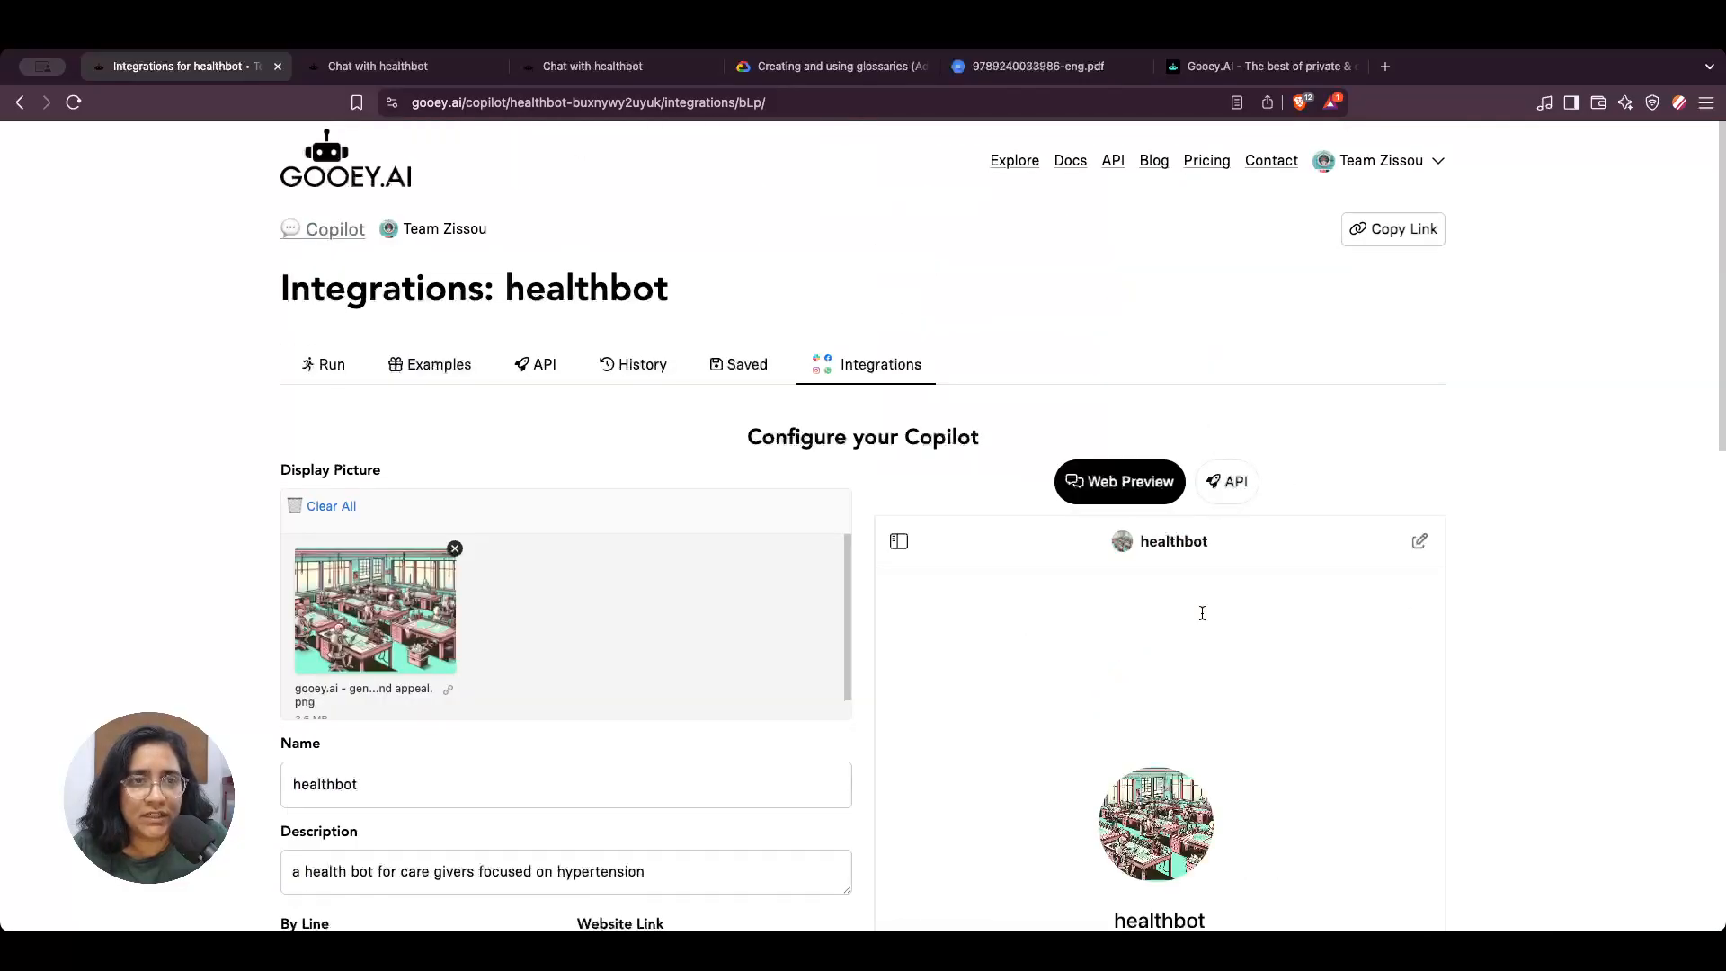